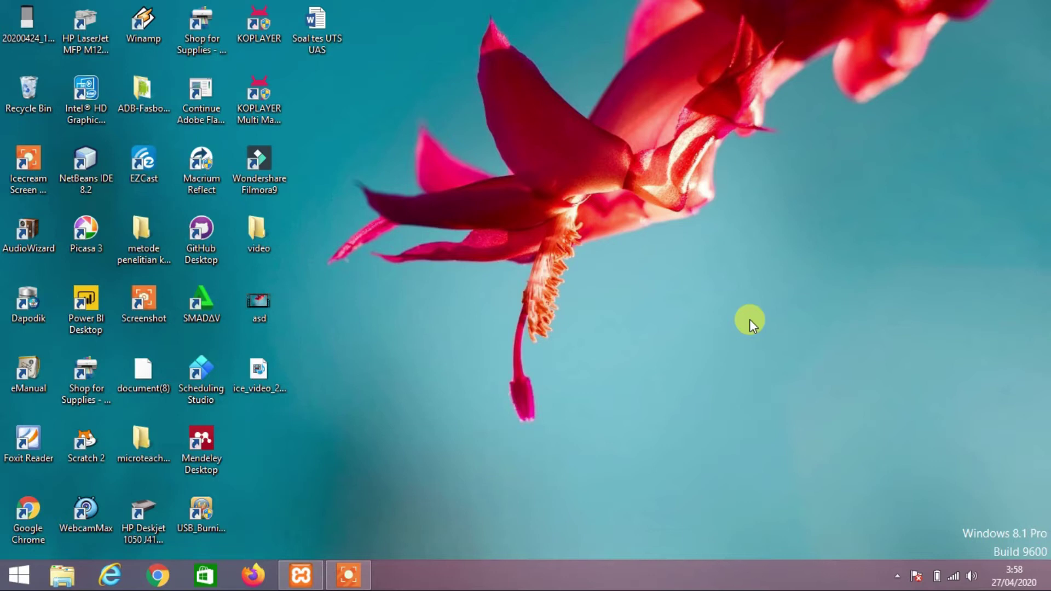
Launch Google Chrome from the Windows taskbar
drag(750, 320, 596, 277)
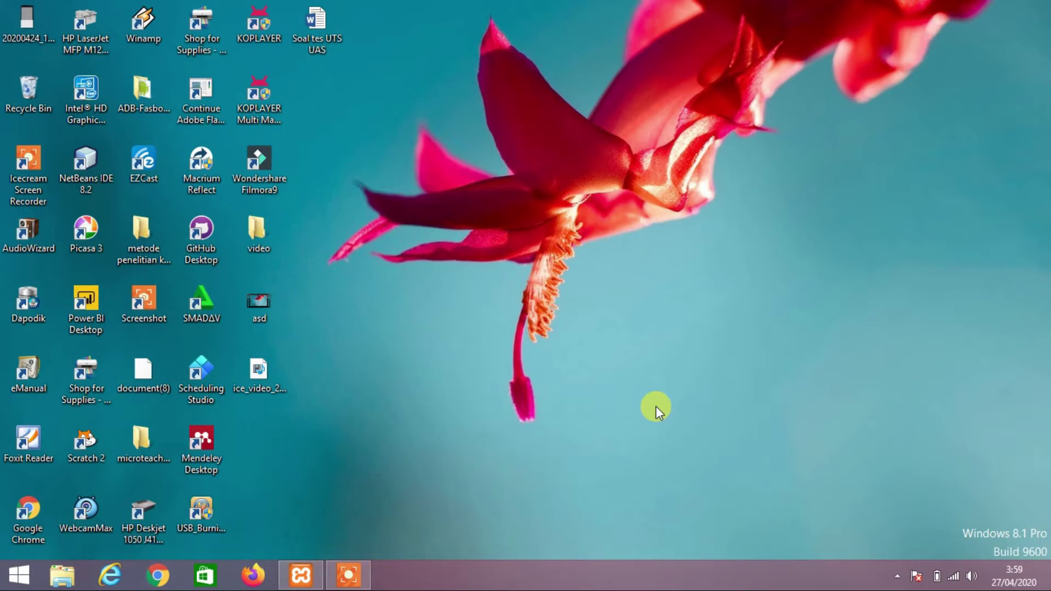
drag(434, 237, 641, 395)
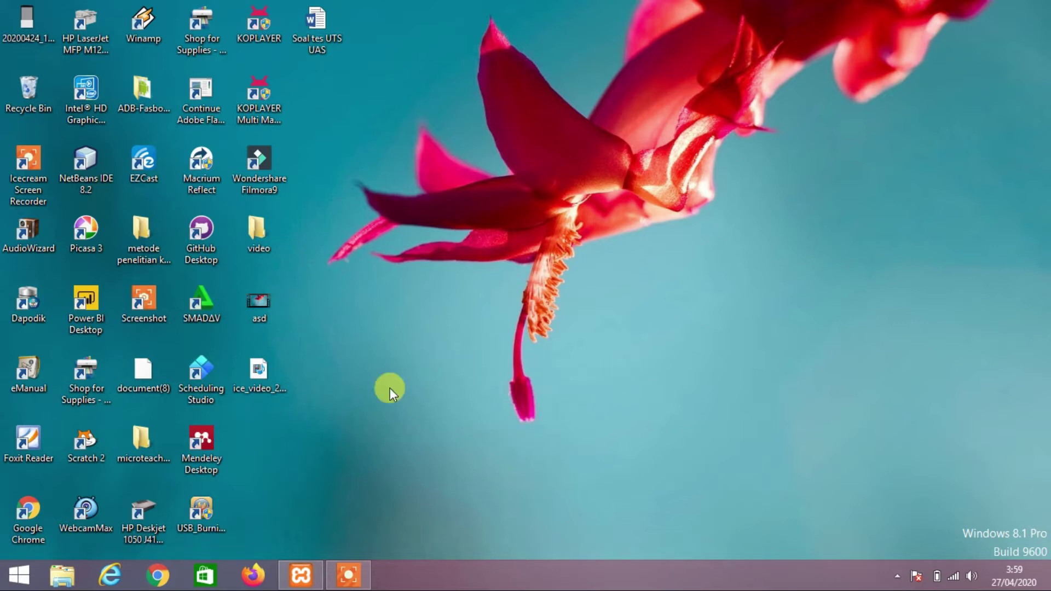
click(158, 574)
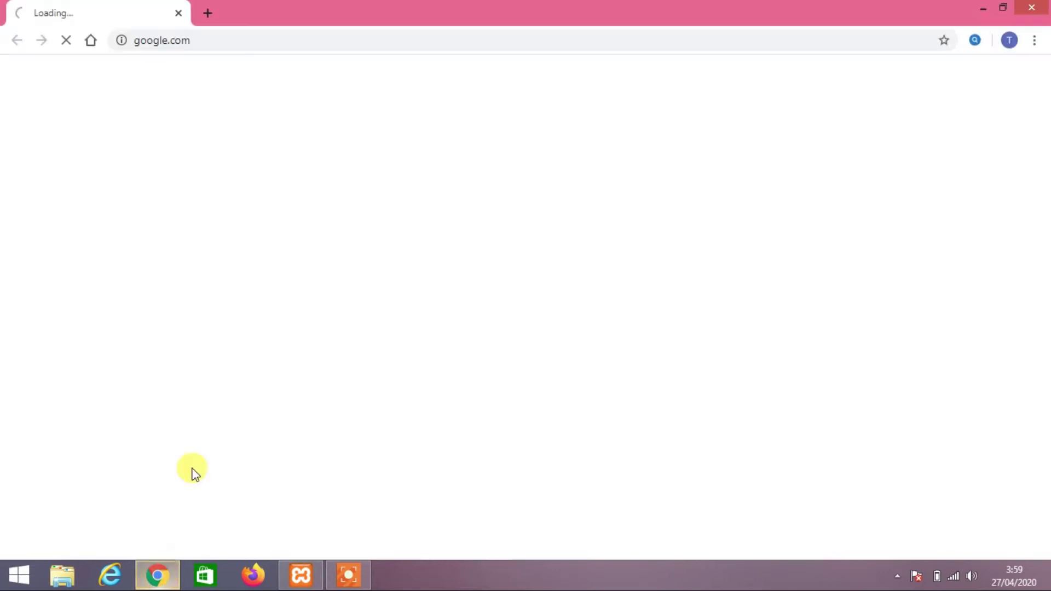
Load the local Moodle site at localhost/moodle in the address bar
click(255, 44)
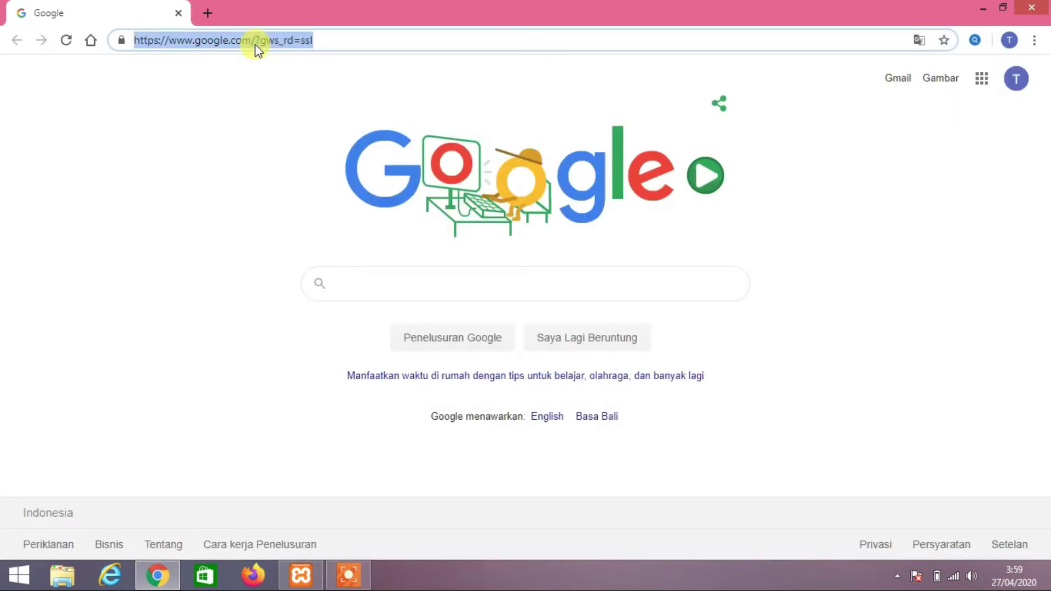
text(local)
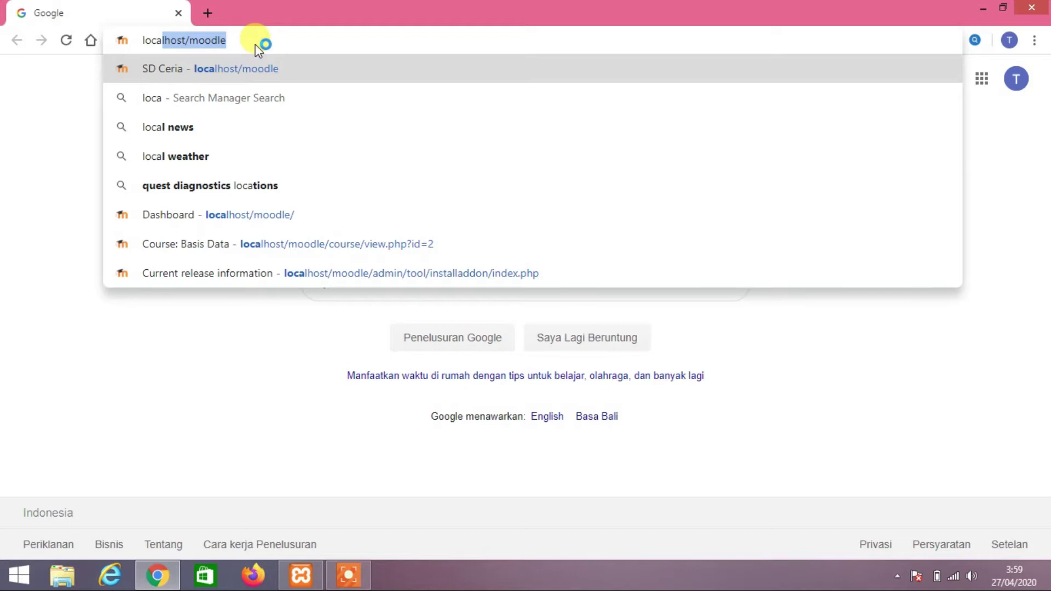
key(Right)
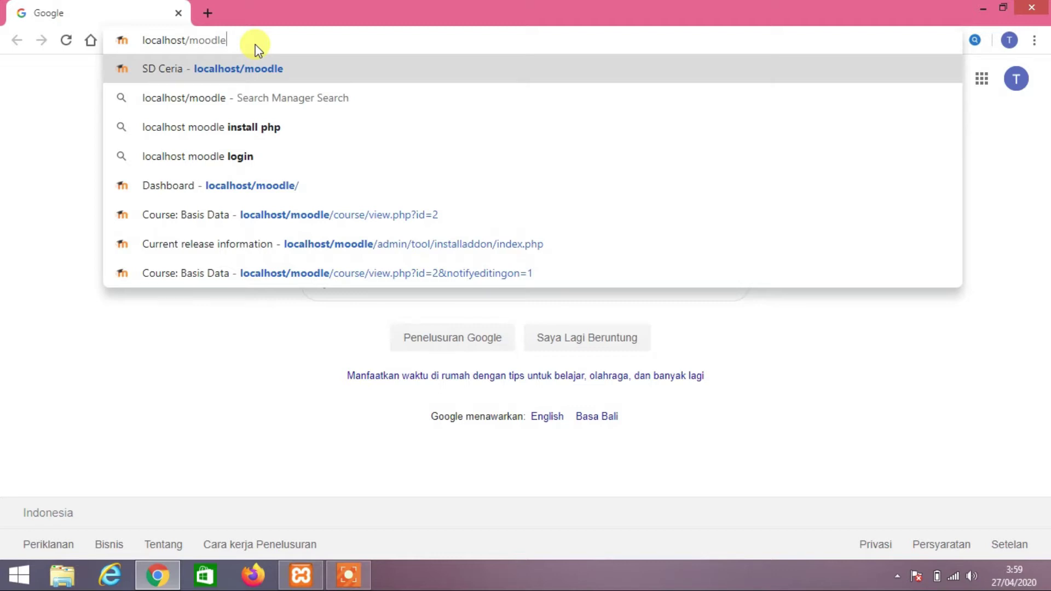
key(Return)
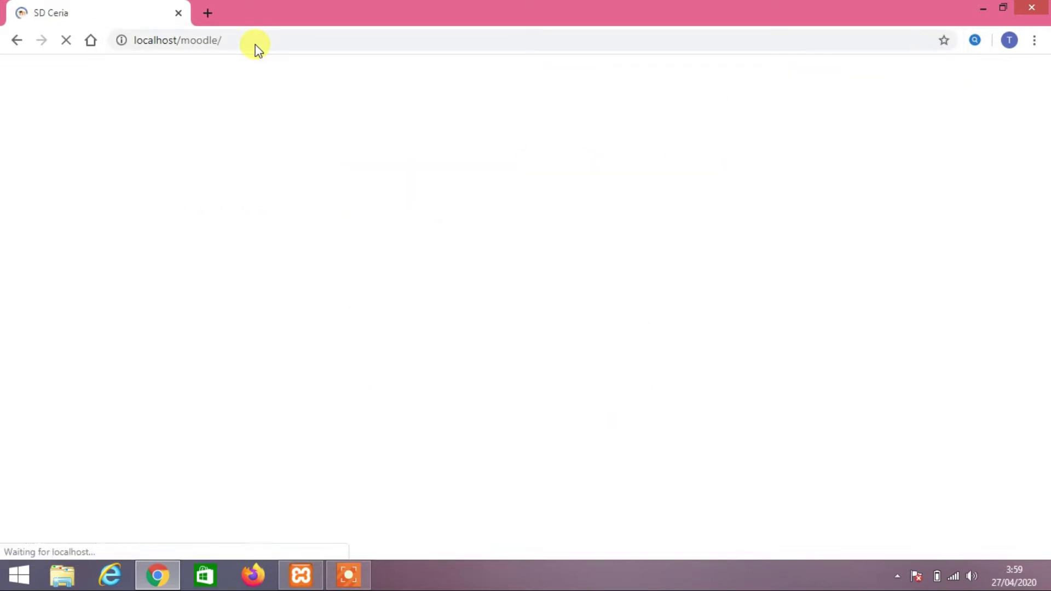
Log in with the administrator credentials and expand My courses to show Basis Data
scroll(582, 175, down, 4)
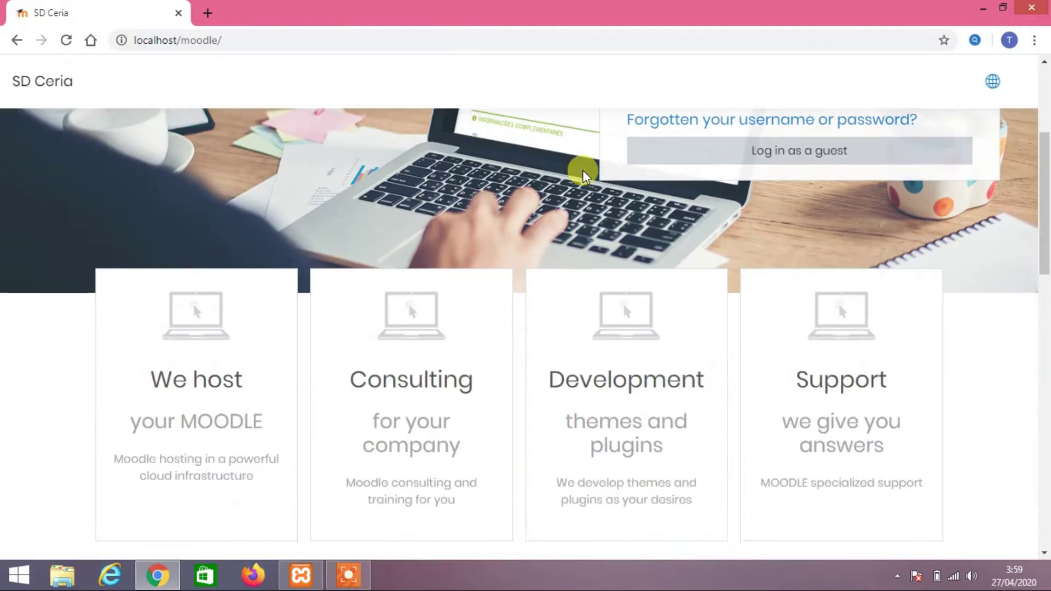
scroll(578, 167, down, 4)
scroll(591, 162, up, 8)
click(693, 203)
text(admin)
key(Tab)
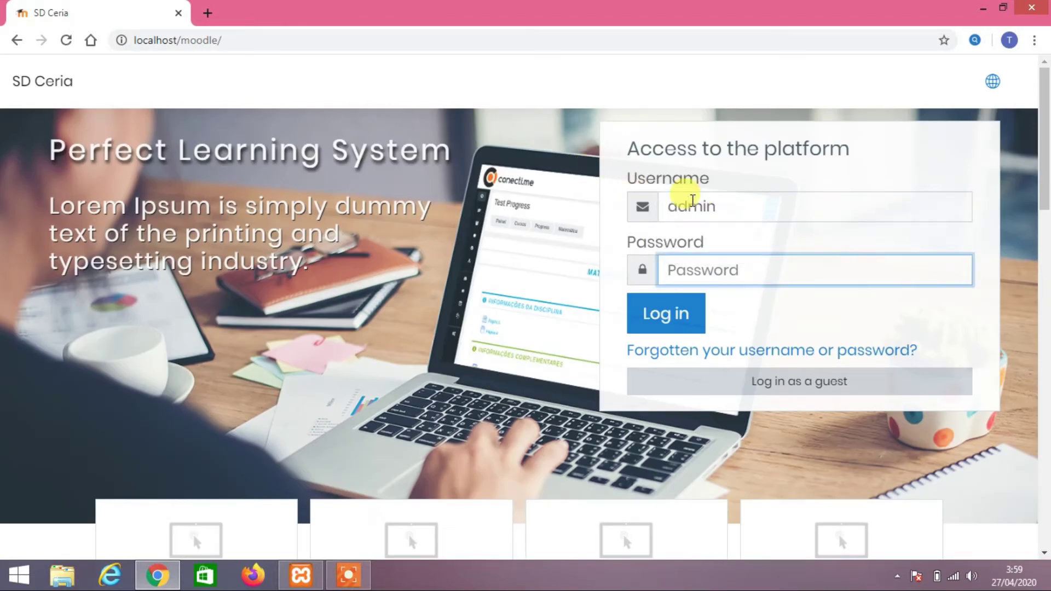
text(123456789)
key(Return)
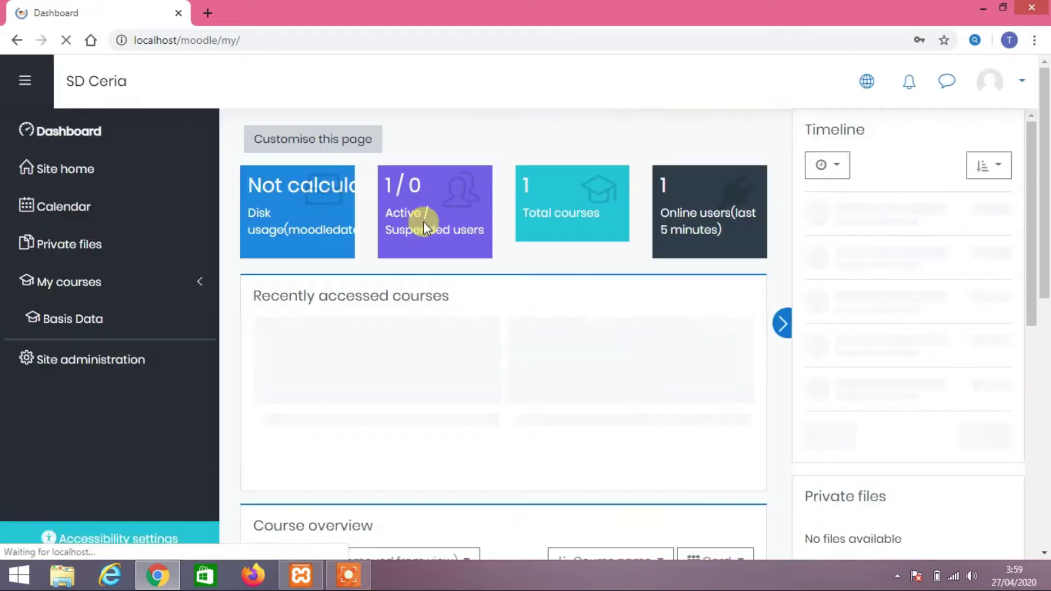
scroll(825, 347, down, 5)
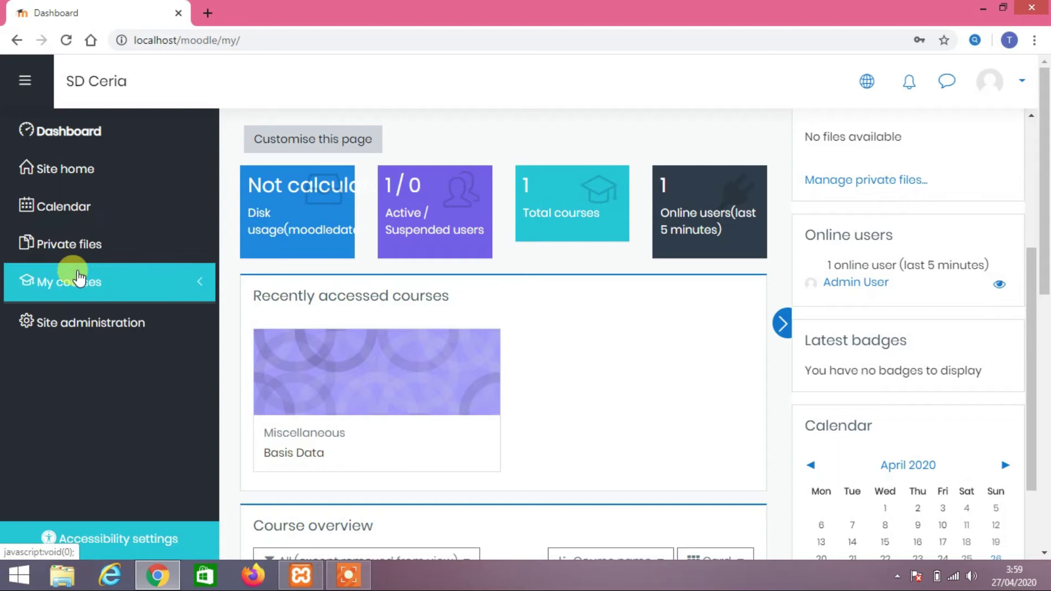
click(97, 282)
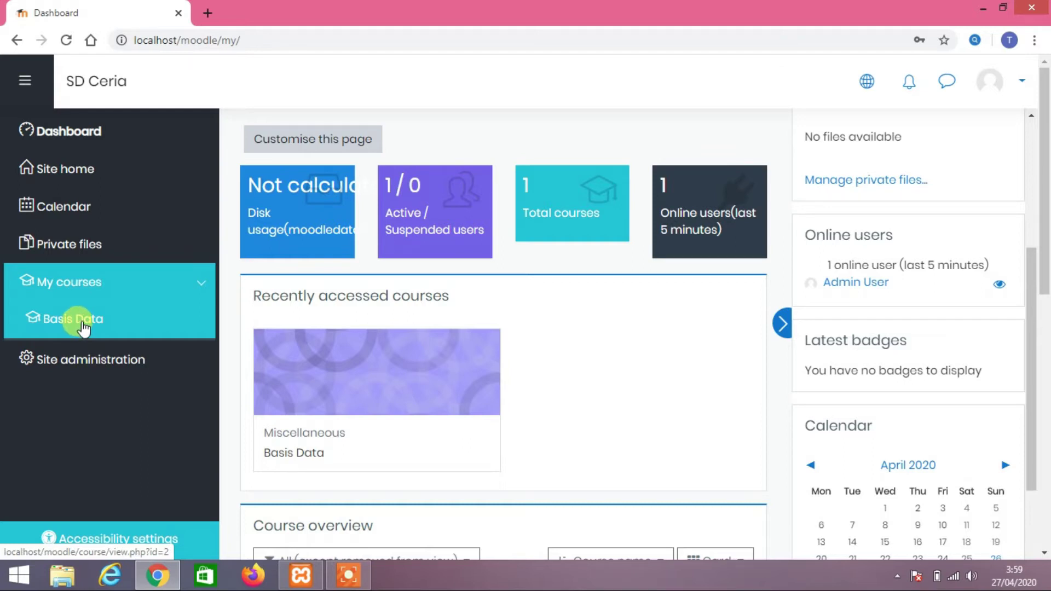
Open the Basis Data course and look over its Announcements and Topic 1–4 sections
click(84, 328)
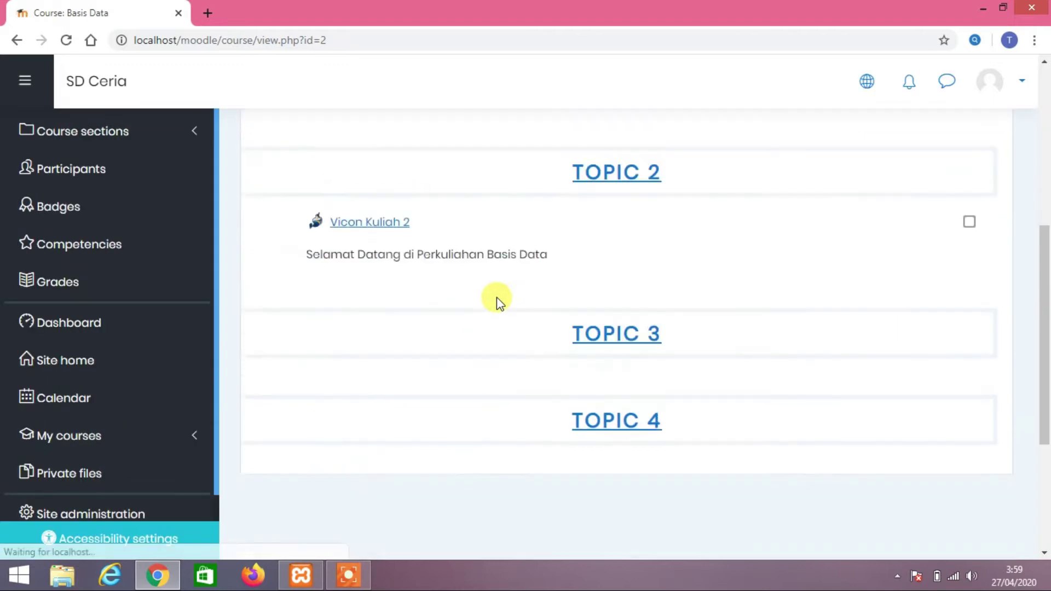
scroll(498, 298, down, 10)
scroll(498, 297, up, 10)
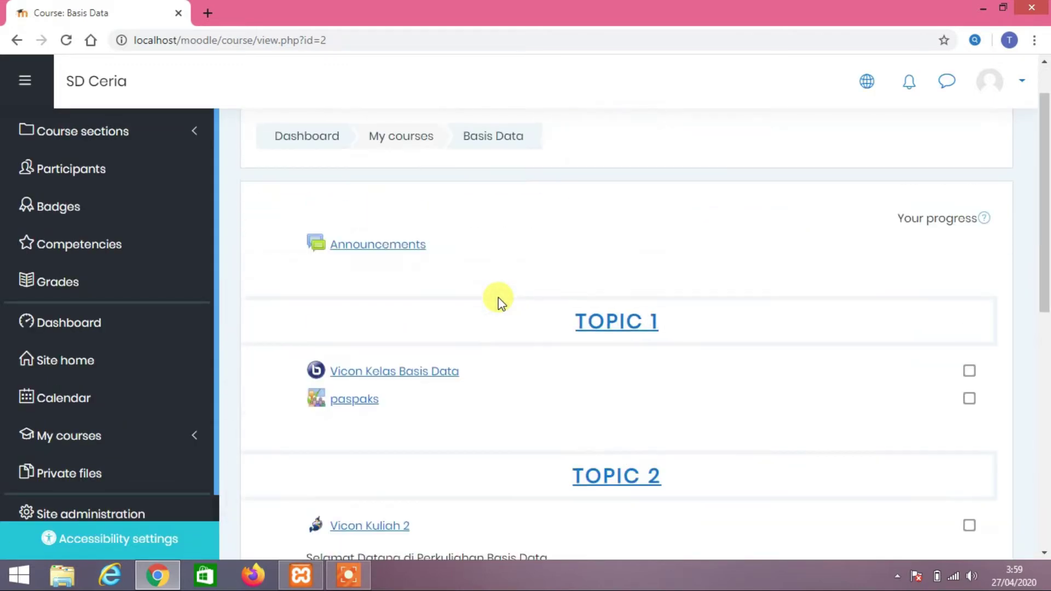
scroll(498, 298, down, 4)
scroll(498, 297, up, 4)
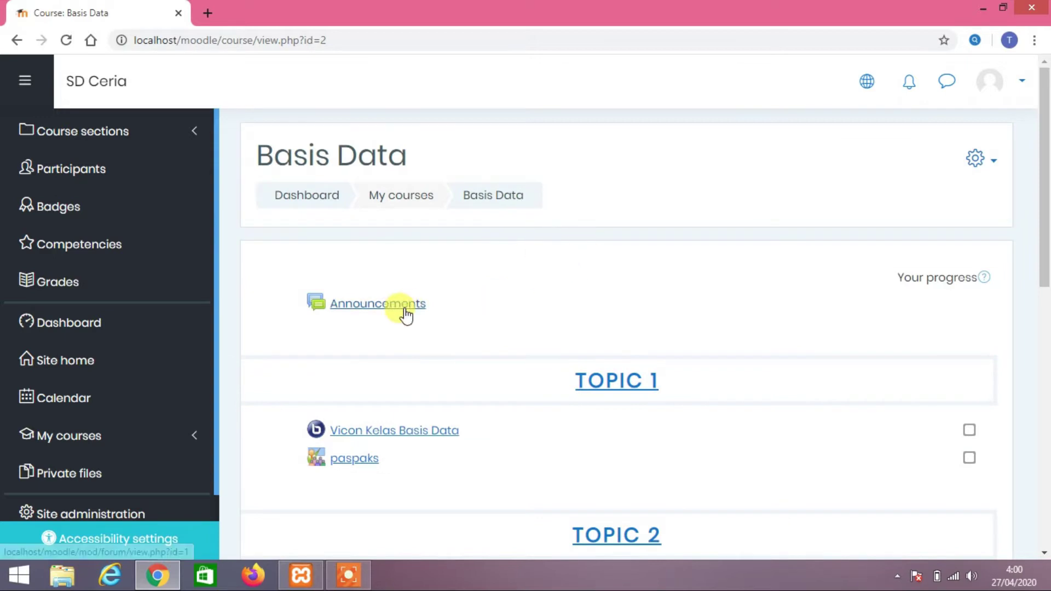
scroll(403, 312, down, 5)
scroll(576, 307, up, 5)
scroll(576, 306, down, 5)
scroll(574, 305, up, 5)
scroll(480, 344, down, 5)
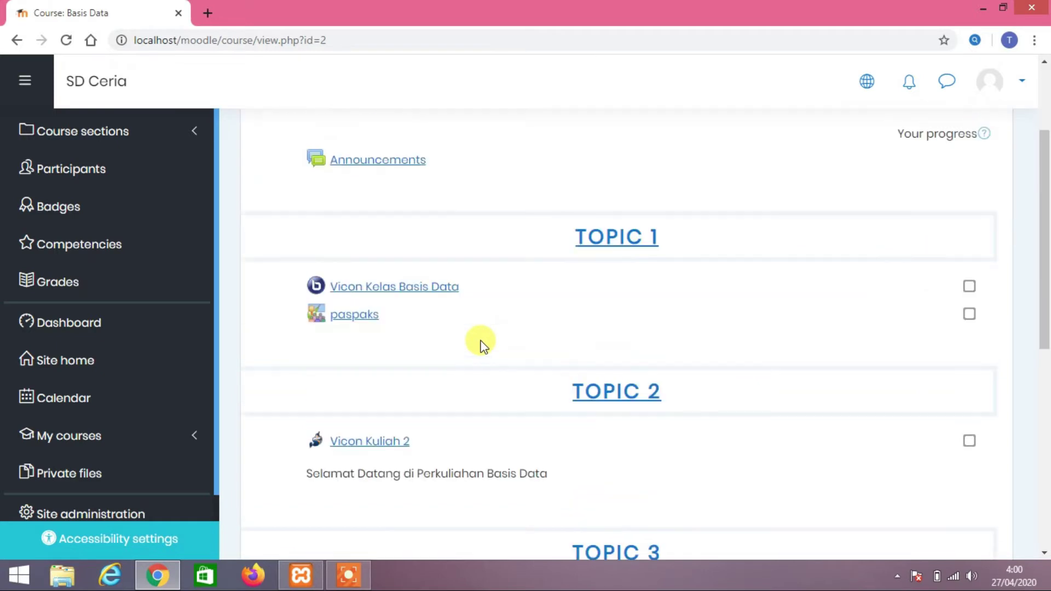
scroll(480, 345, down, 1)
scroll(479, 343, up, 5)
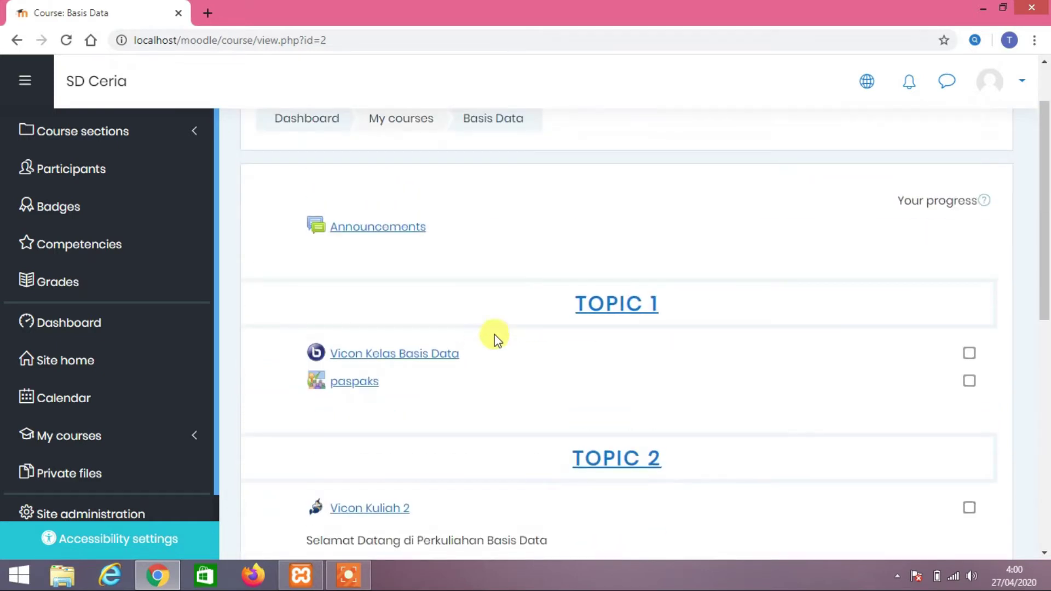
scroll(524, 267, up, 1)
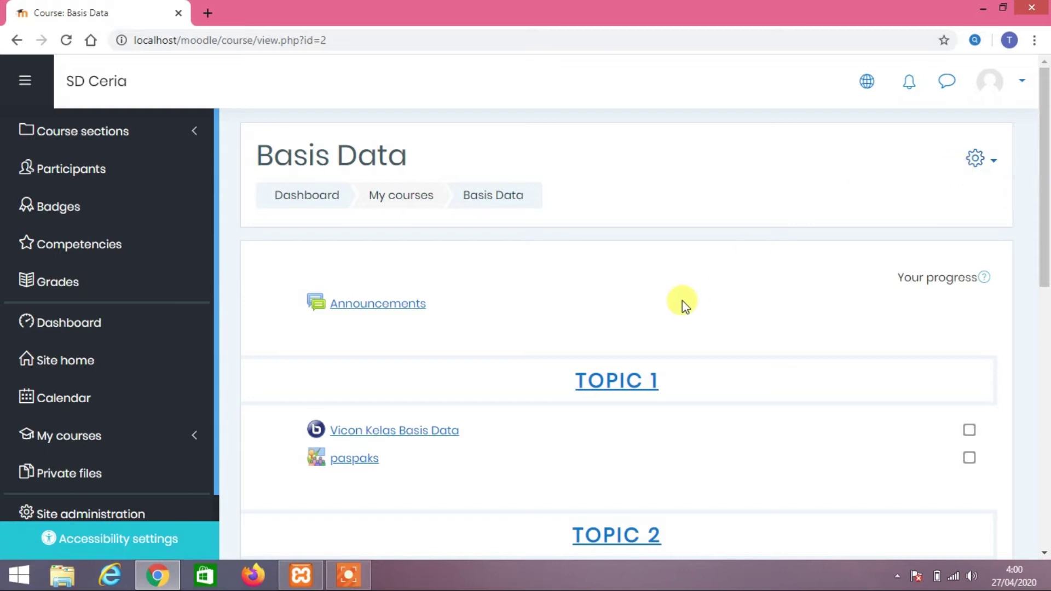
scroll(682, 305, down, 4)
scroll(681, 300, down, 4)
scroll(798, 281, up, 8)
scroll(794, 274, down, 3)
scroll(793, 274, up, 3)
scroll(516, 288, down, 1)
scroll(515, 289, down, 1)
scroll(516, 288, up, 2)
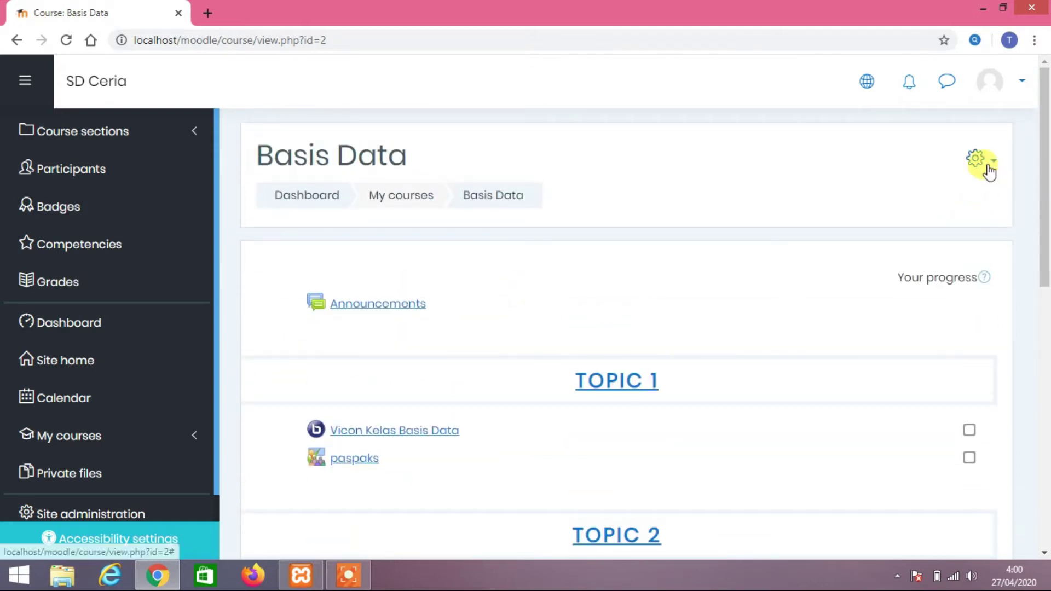
scroll(609, 277, down, 3)
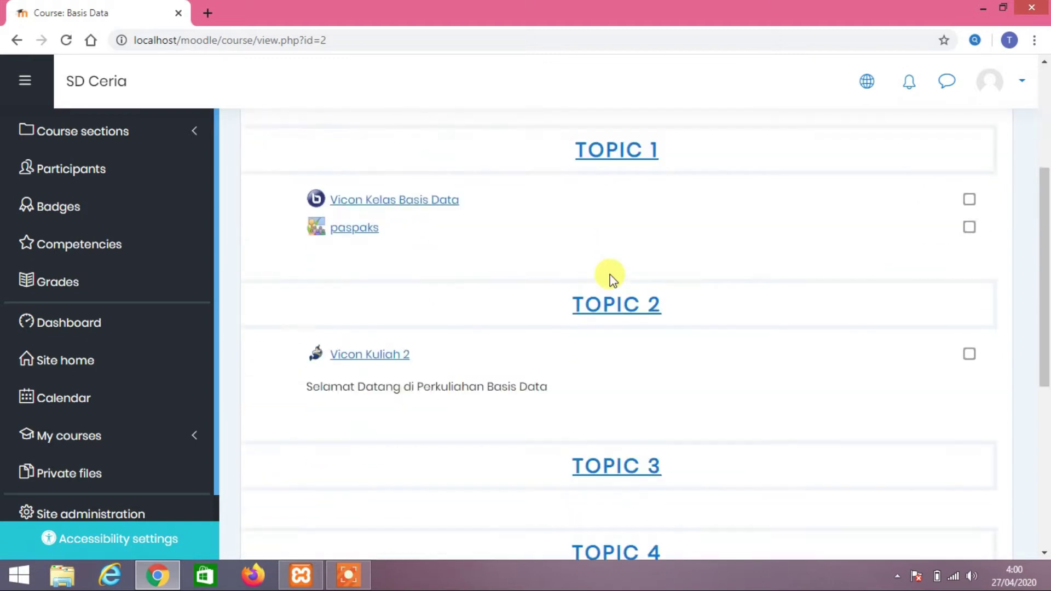
scroll(610, 277, down, 2)
scroll(609, 277, up, 5)
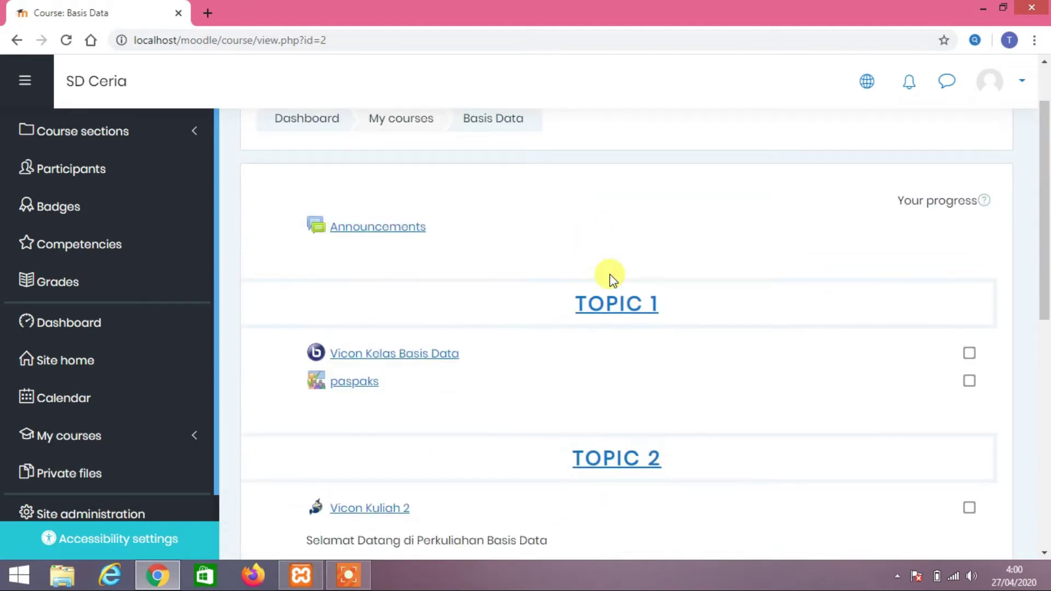
Turn editing on for Basis Data and find Topic 2's Vicon Kuliah 2 welcome text
click(977, 162)
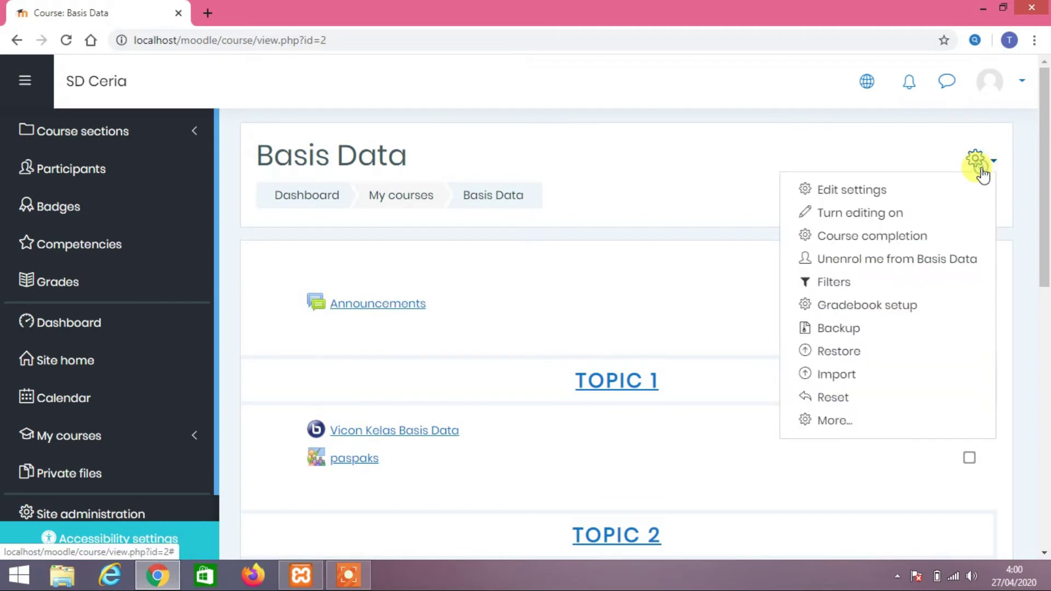
click(846, 216)
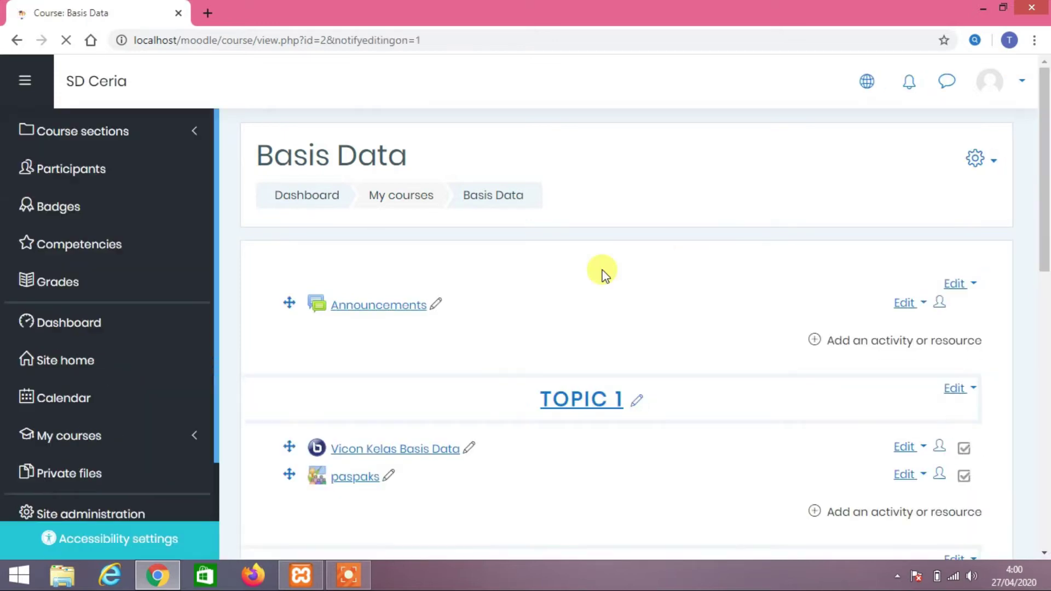
scroll(602, 274, down, 4)
scroll(602, 273, down, 4)
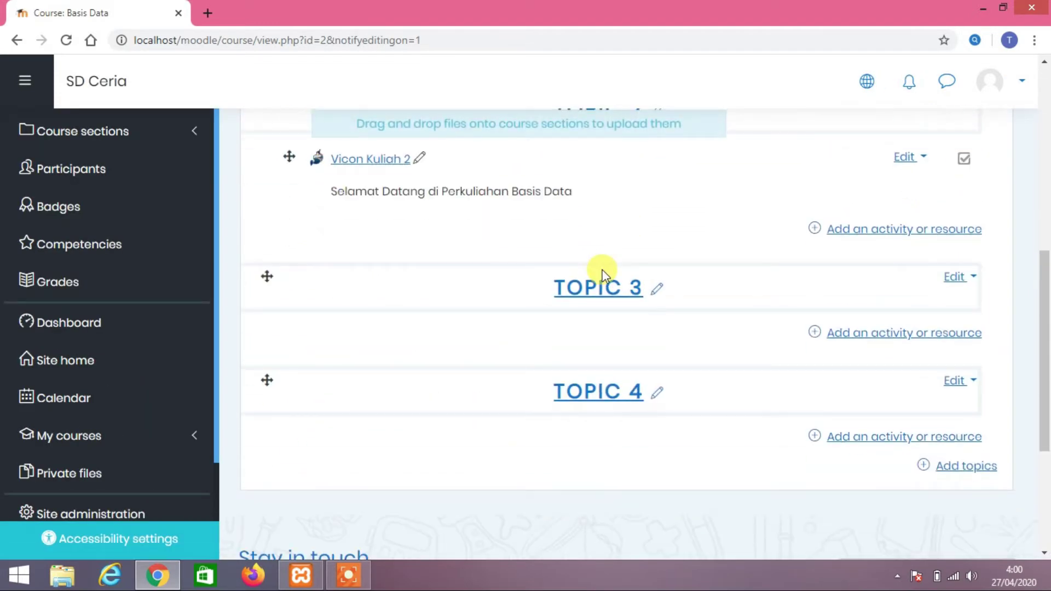
scroll(602, 272, up, 1)
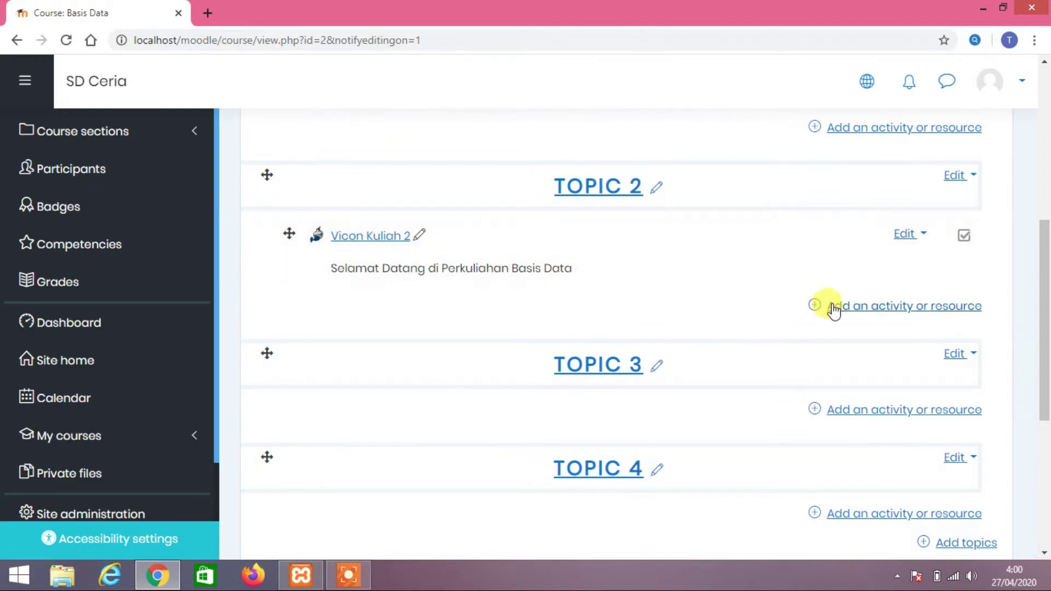
scroll(733, 290, up, 5)
scroll(720, 294, up, 2)
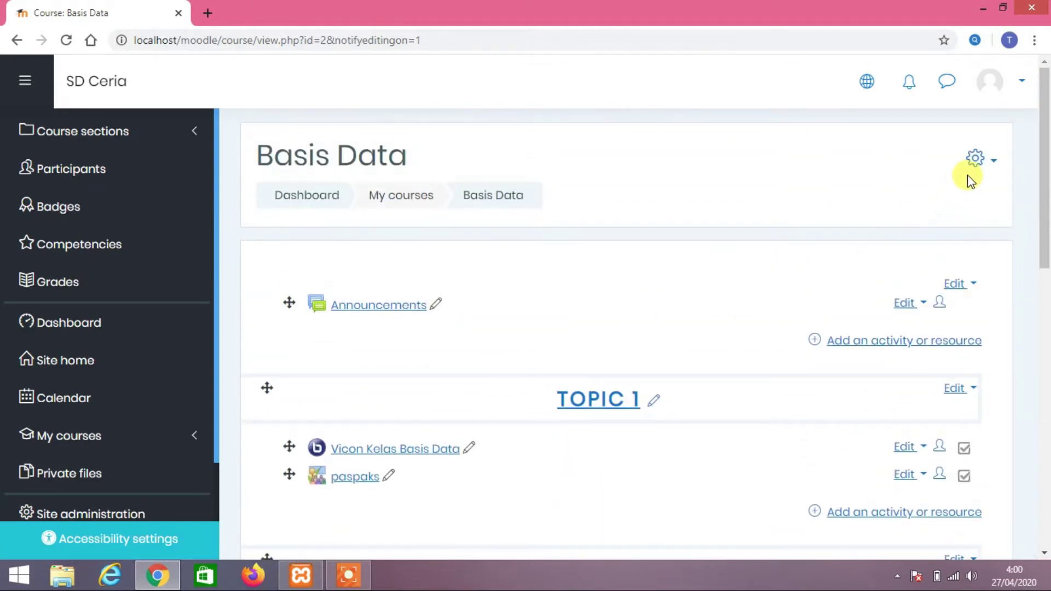
scroll(701, 359, down, 3)
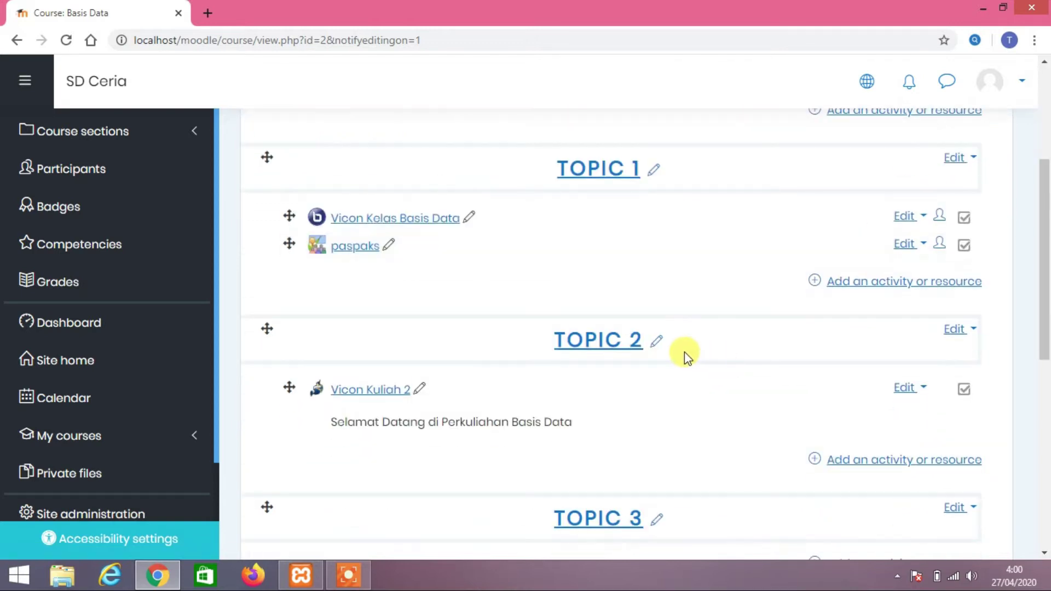
scroll(695, 358, down, 2)
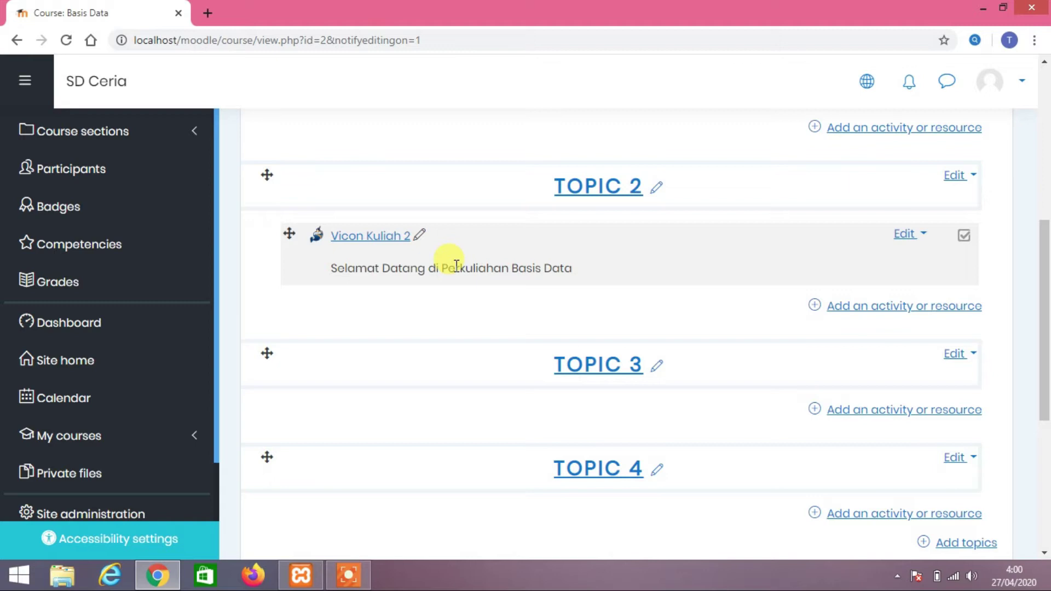
drag(573, 268, 348, 274)
triple_click(338, 268)
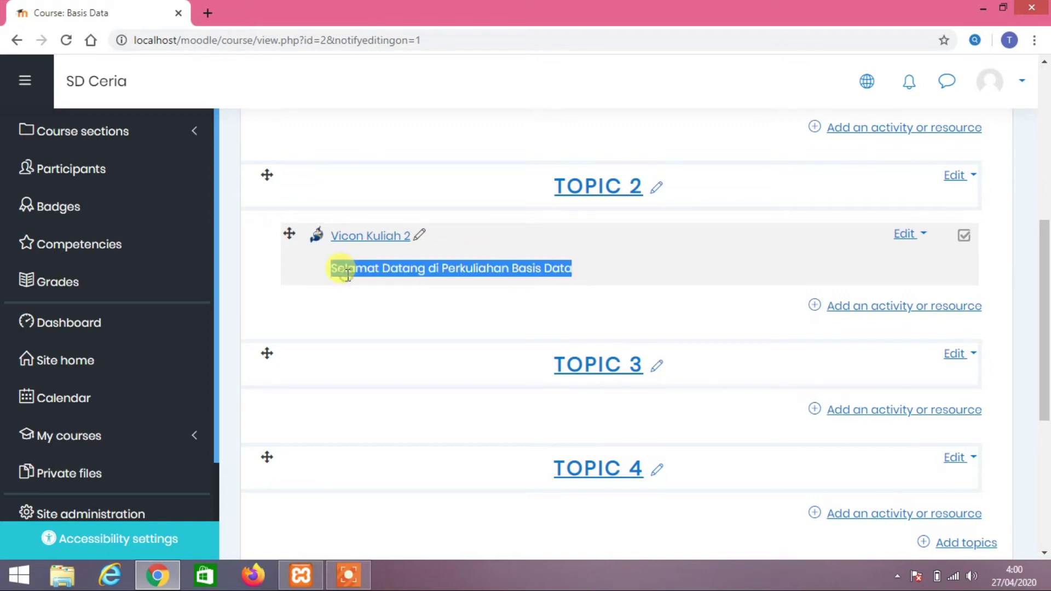
Open the activity and resource chooser for Topic 2 and browse the options
click(866, 309)
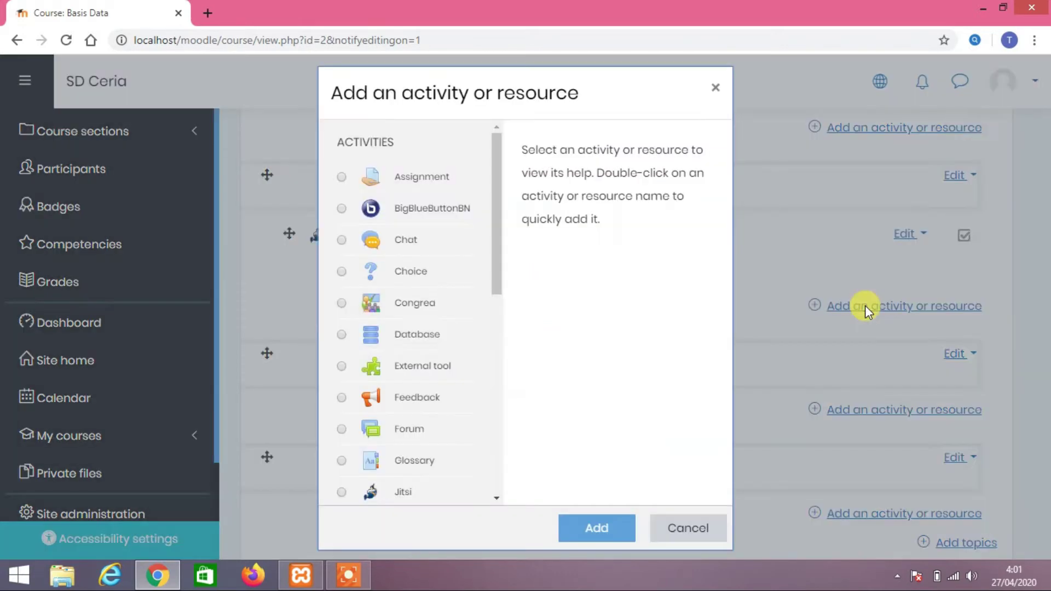
scroll(422, 283, down, 4)
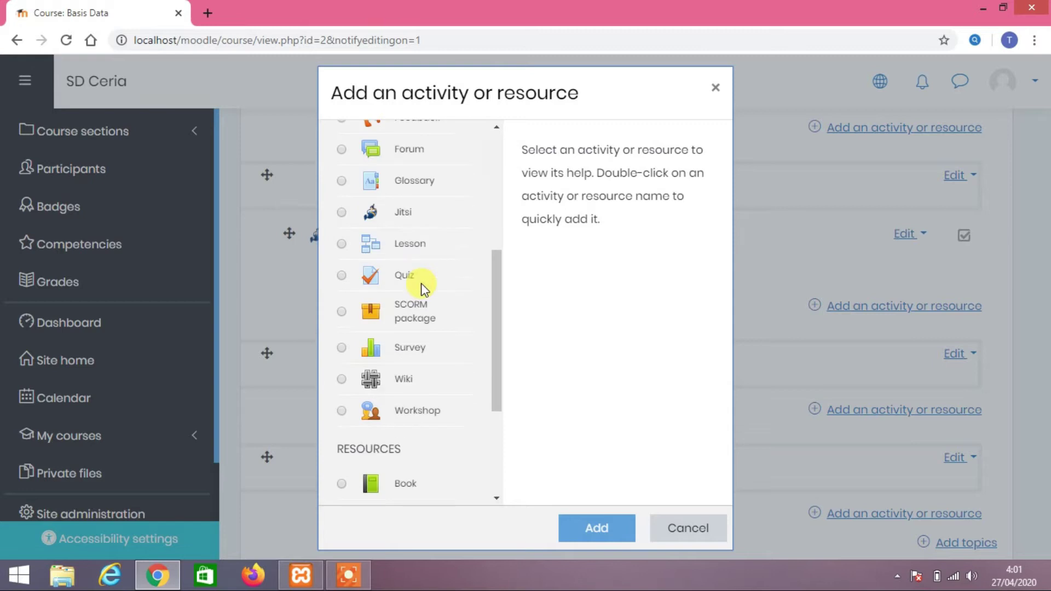
scroll(421, 284, up, 3)
scroll(422, 284, up, 2)
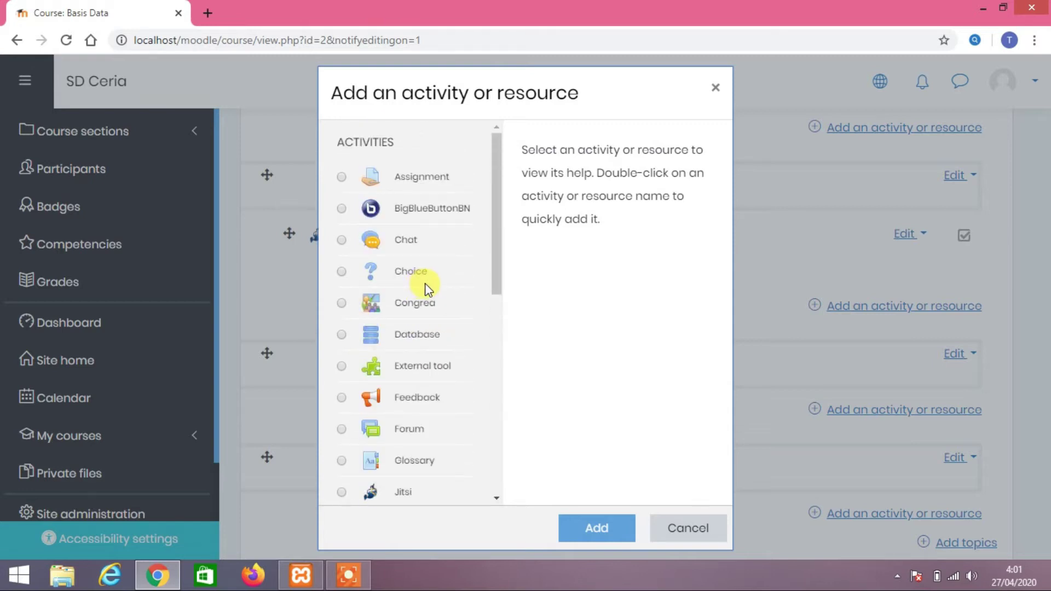
scroll(424, 284, down, 8)
scroll(425, 284, up, 8)
scroll(472, 293, down, 5)
scroll(472, 294, down, 3)
scroll(470, 299, up, 5)
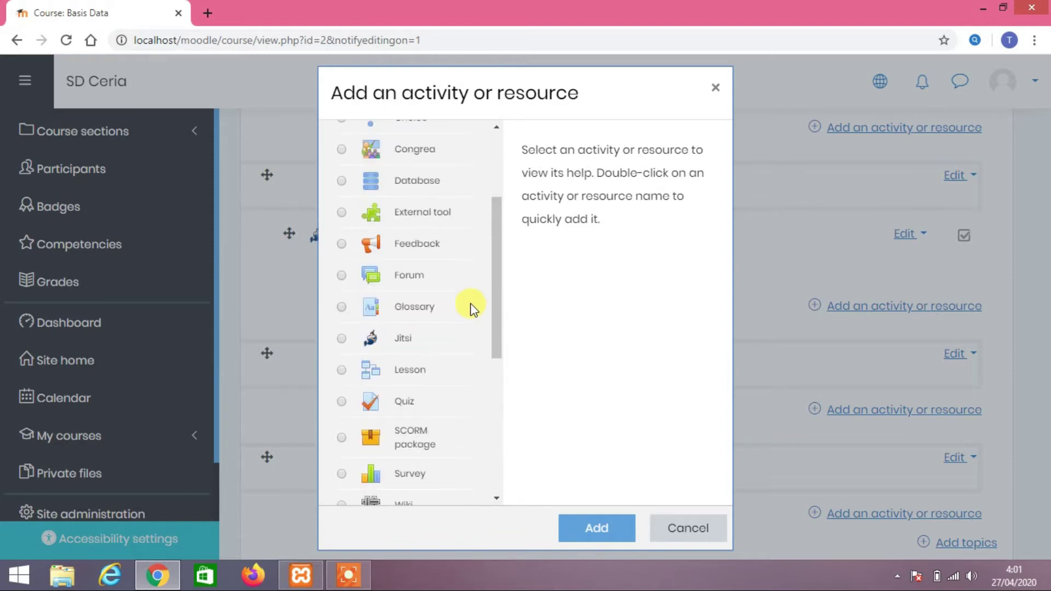
scroll(471, 306, up, 3)
scroll(434, 339, down, 3)
scroll(458, 335, down, 2)
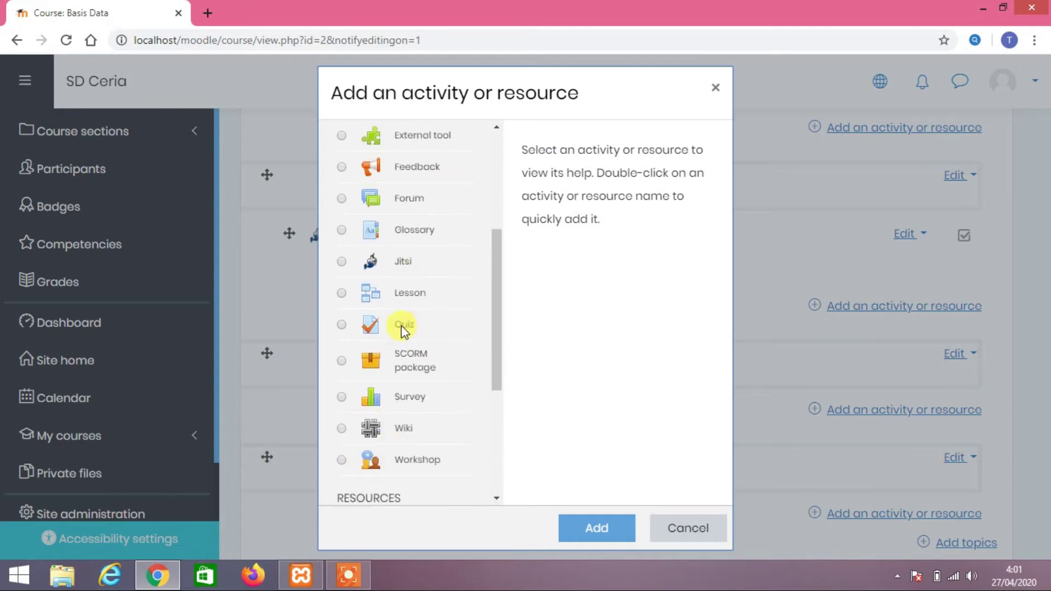
scroll(414, 339, up, 5)
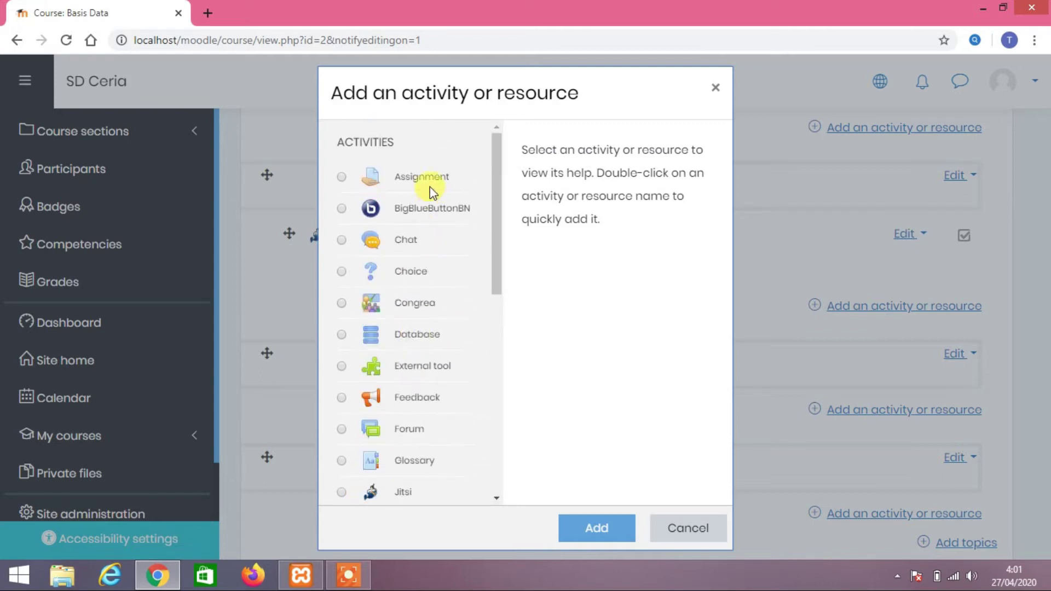
scroll(432, 312, down, 10)
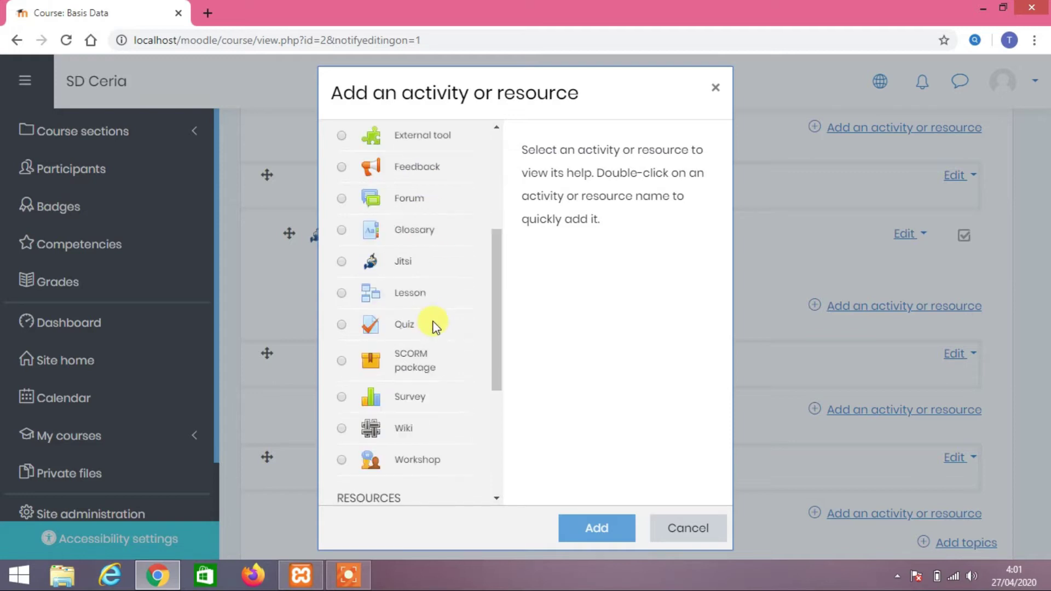
scroll(432, 326, down, 1)
scroll(432, 327, up, 3)
scroll(433, 327, down, 5)
scroll(433, 325, up, 10)
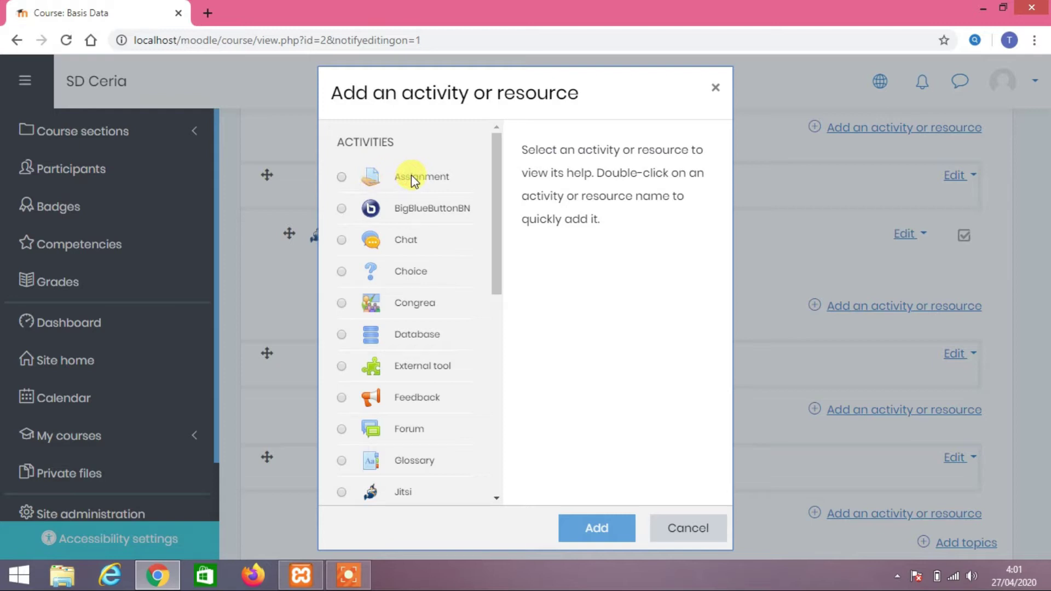
scroll(435, 263, down, 2)
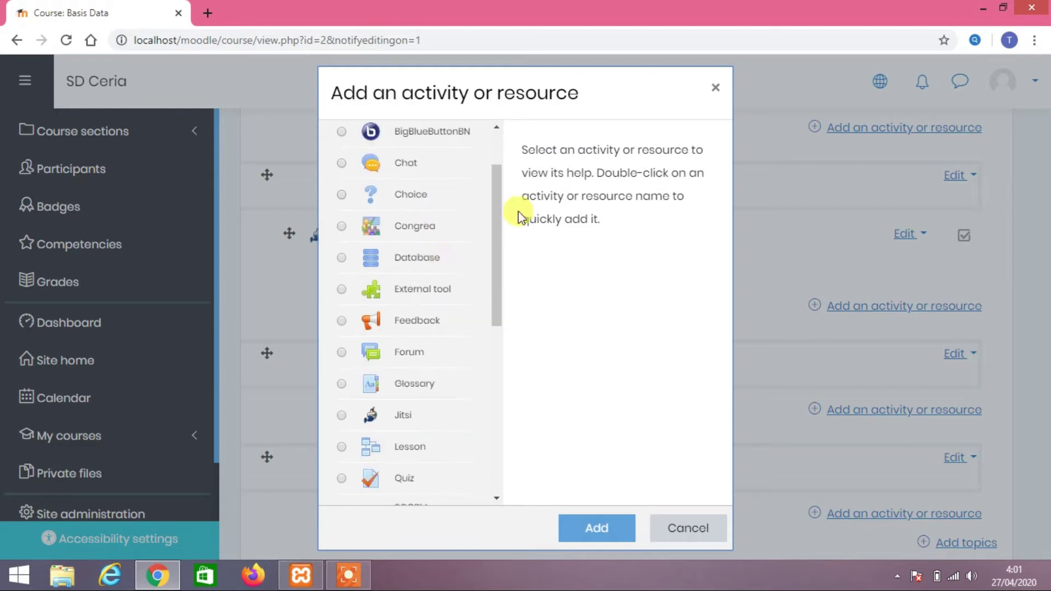
scroll(438, 345, down, 4)
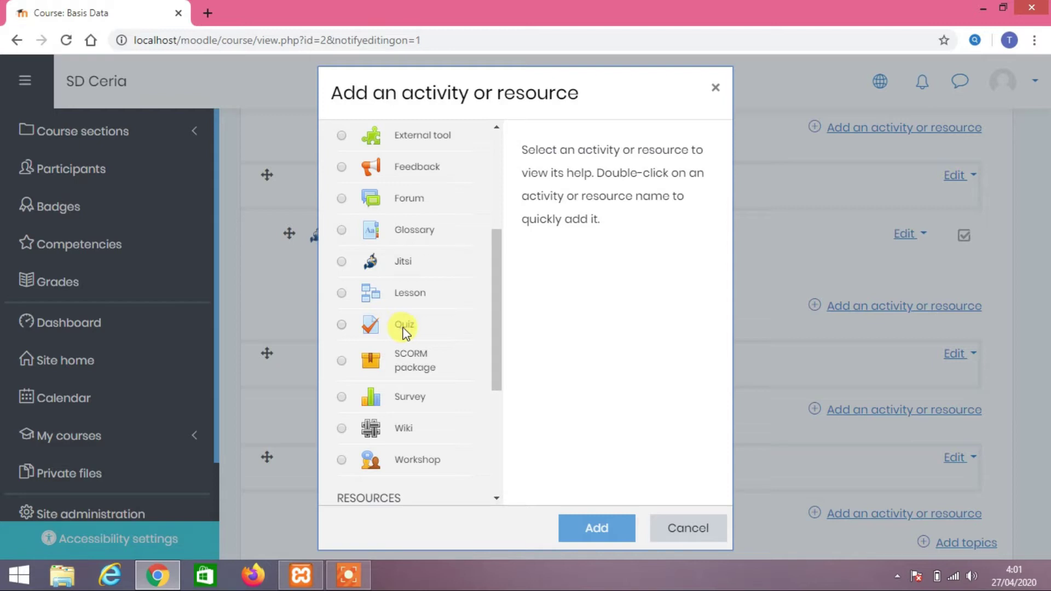
scroll(418, 315, up, 6)
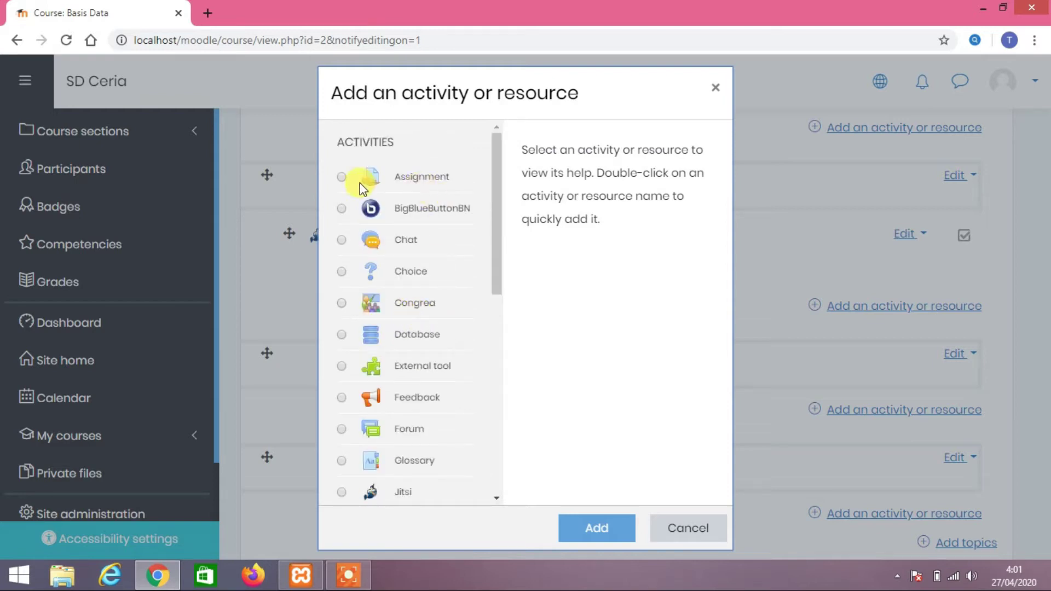
Select Assignment in the chooser and read its help text on grades and feedback
click(411, 178)
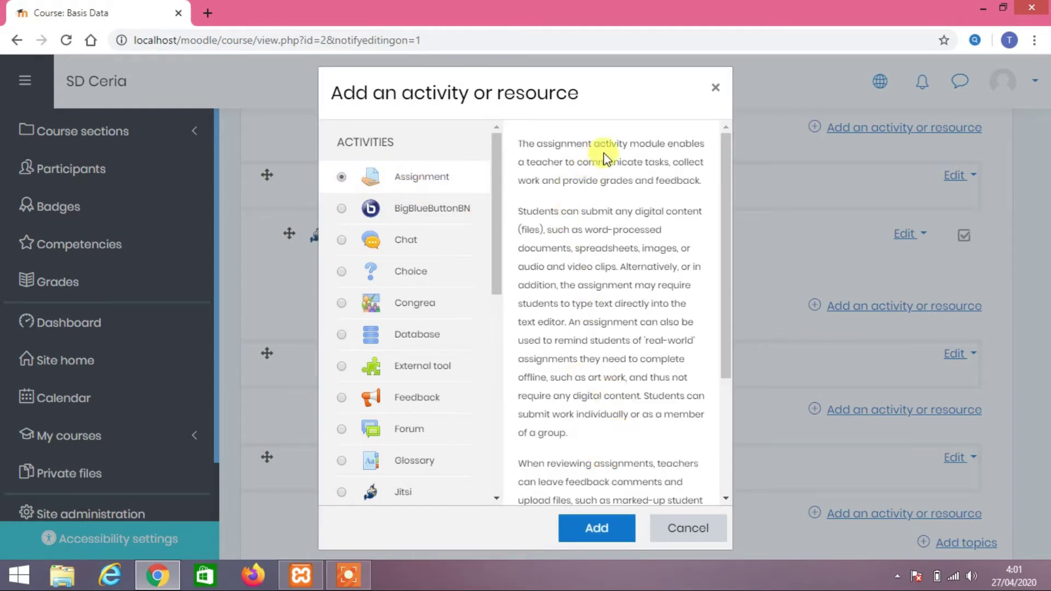
drag(604, 150, 668, 158)
click(667, 159)
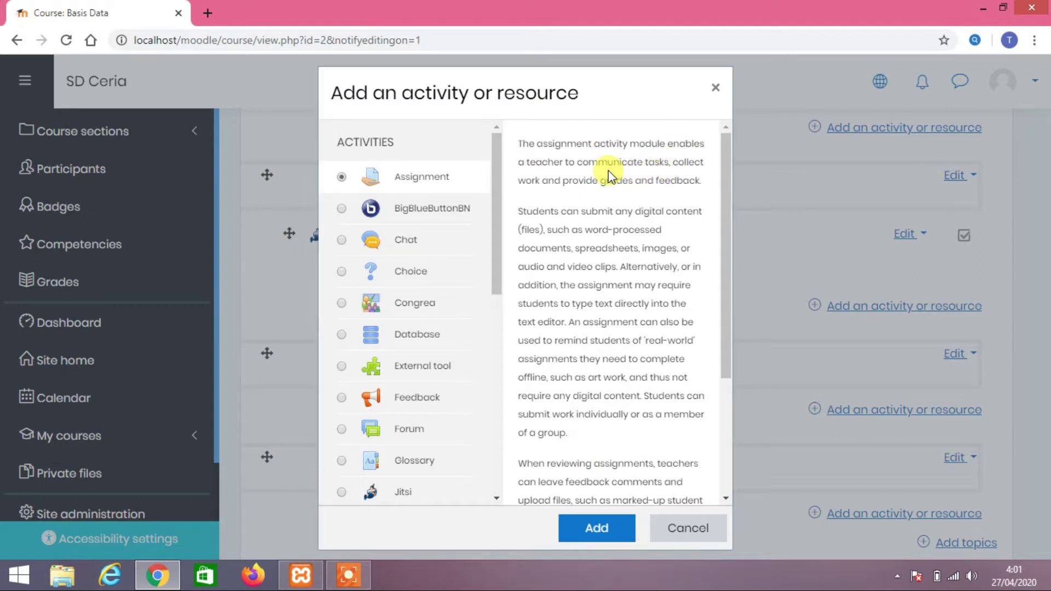
drag(554, 182, 598, 210)
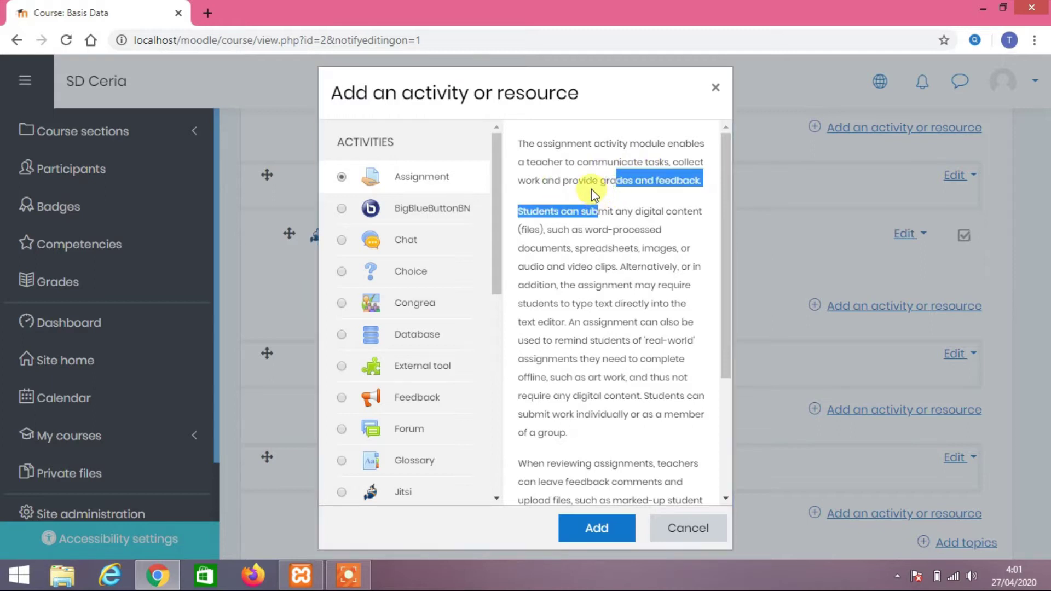
triple_click(591, 189)
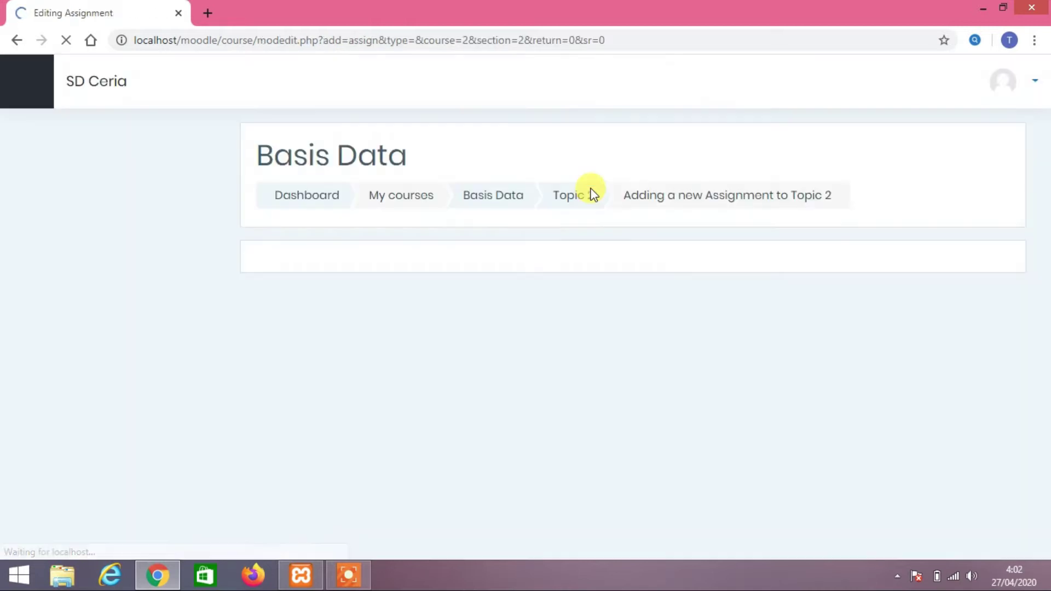
Name the assignment 'Soal UTS Matkul Basis Data'
scroll(563, 316, down, 3)
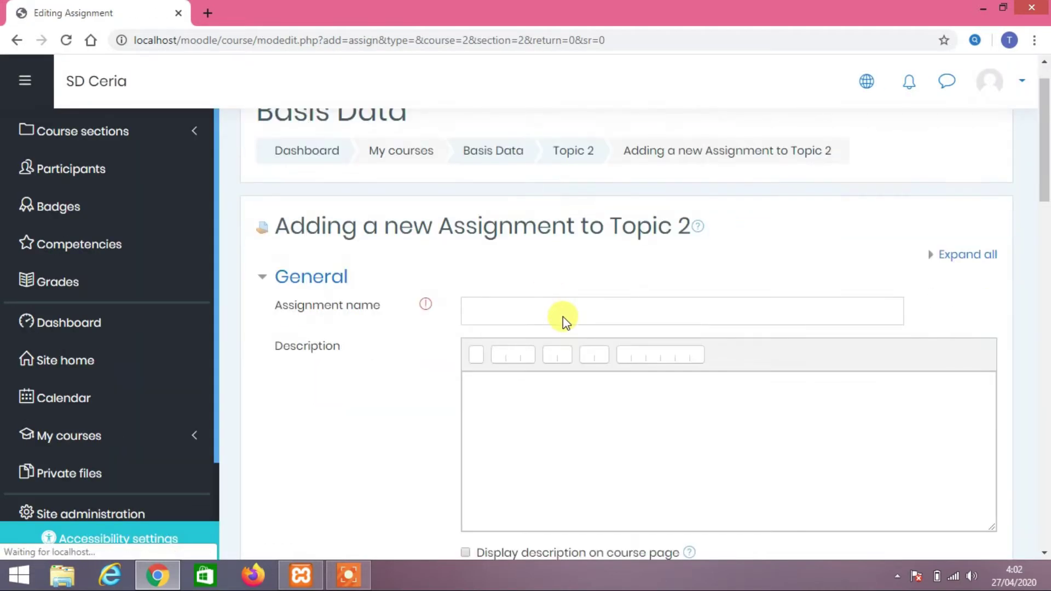
click(544, 205)
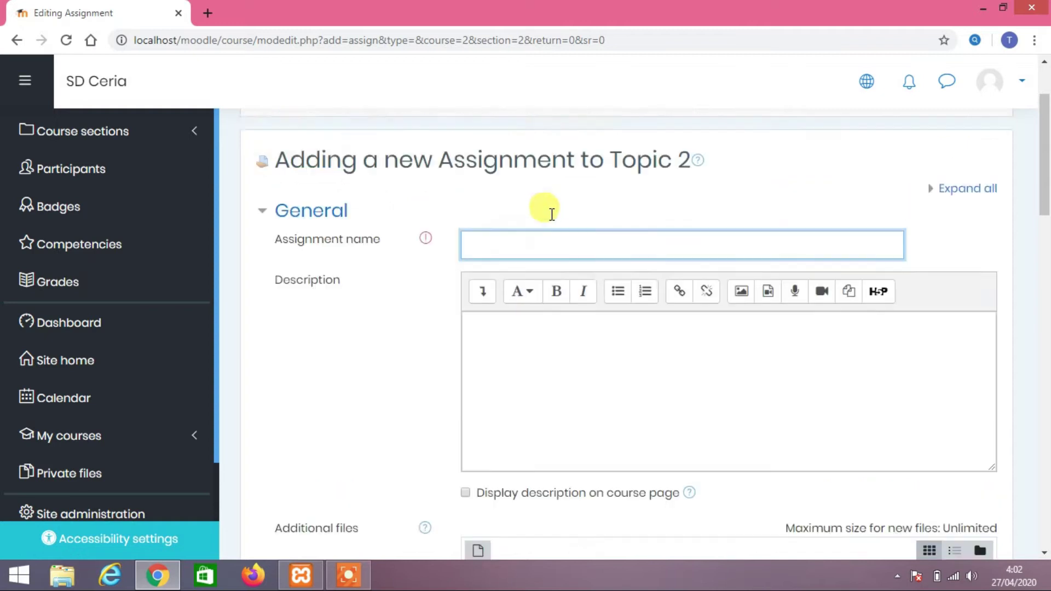
scroll(555, 227, up, 3)
scroll(540, 332, down, 2)
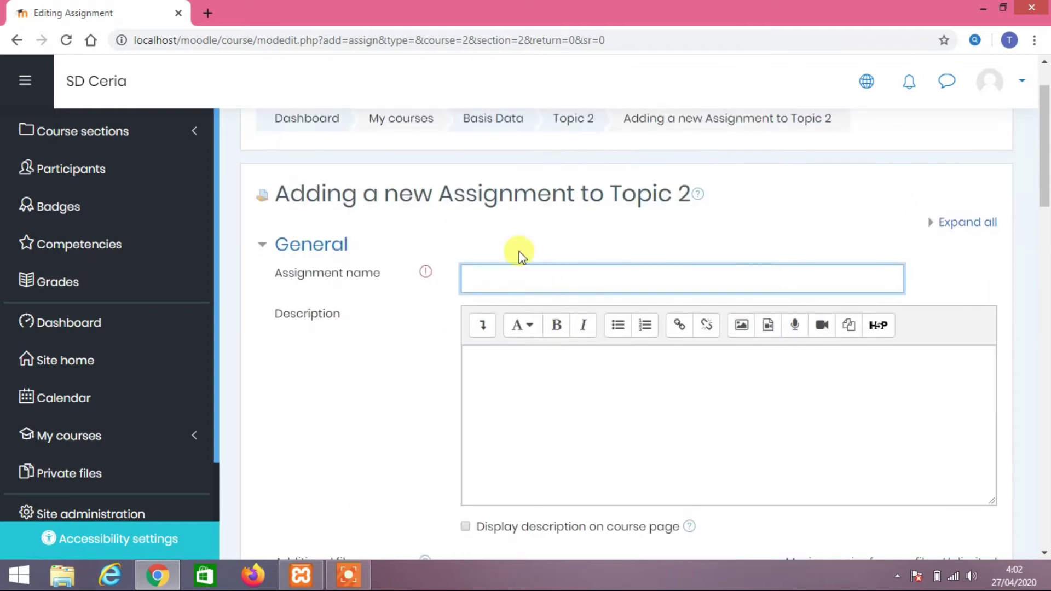
click(531, 283)
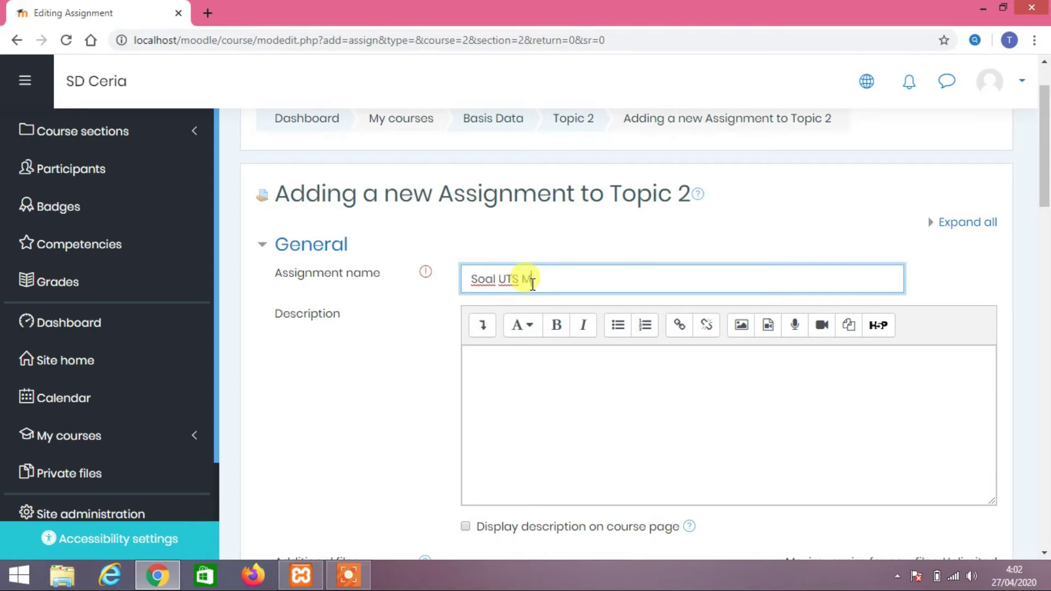
text(Soal UTS Matkul Basis )
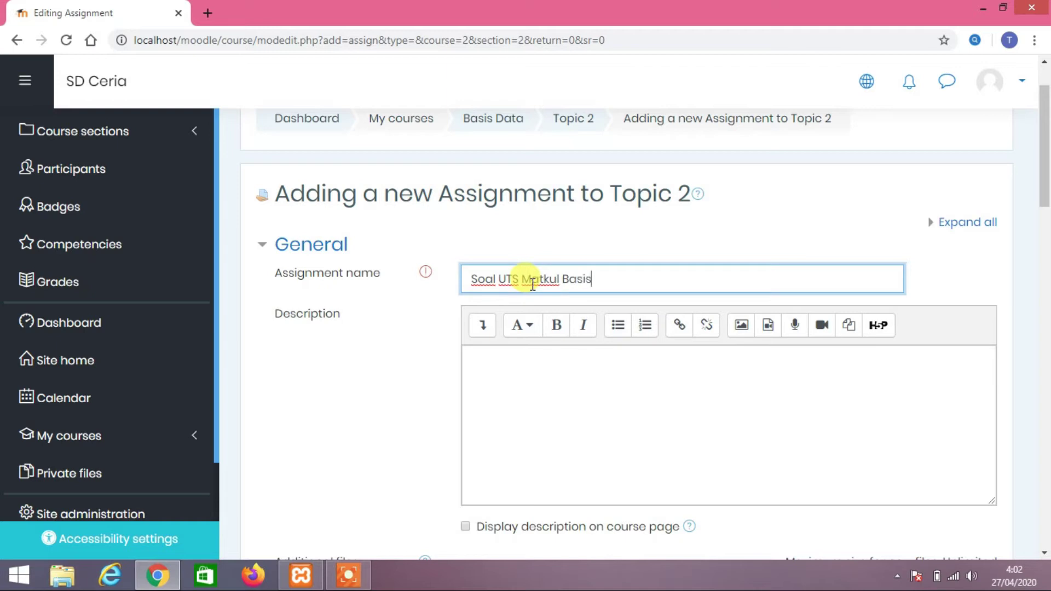
text(Data)
Add the description 'Silahkan kerjakan sesuai Waktu.' and display it on the course page
scroll(548, 268, down, 3)
click(554, 265)
scroll(555, 266, up, 2)
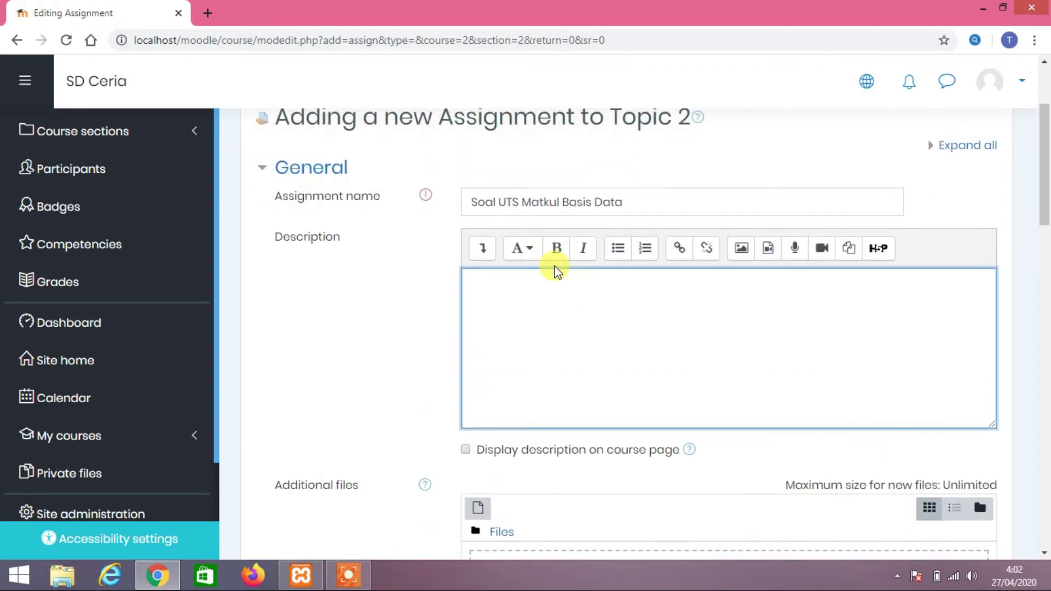
text(Silahkan kerjakan sesuai Waktu.)
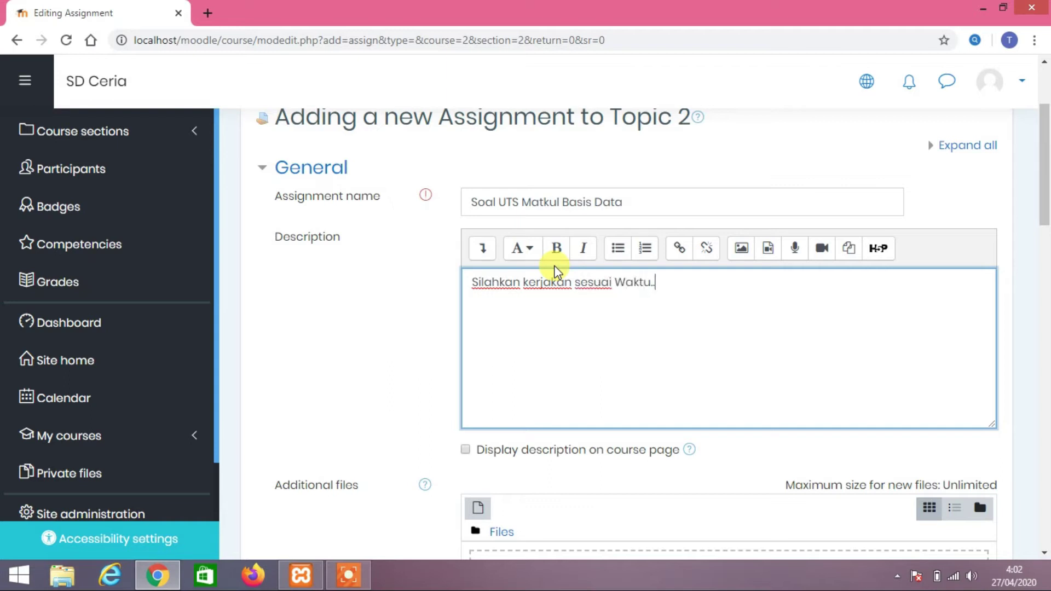
scroll(555, 271, down, 2)
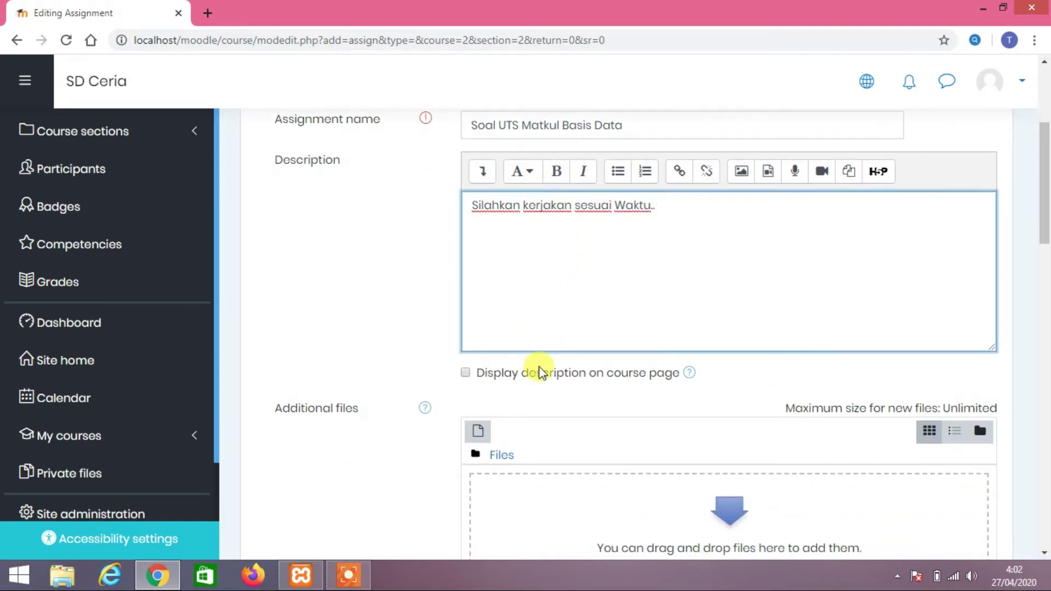
click(549, 377)
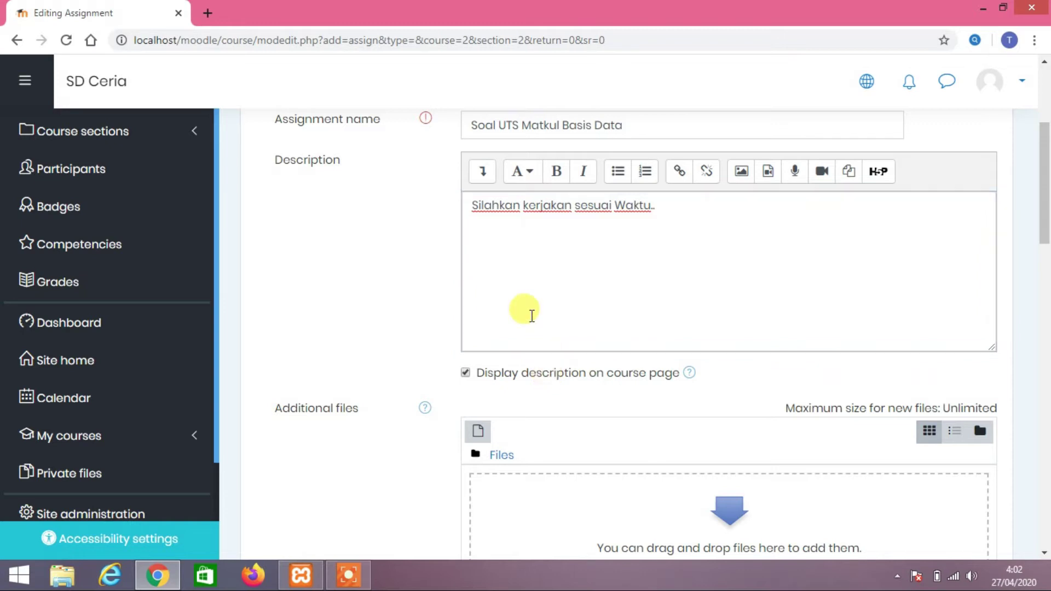
scroll(549, 361, down, 5)
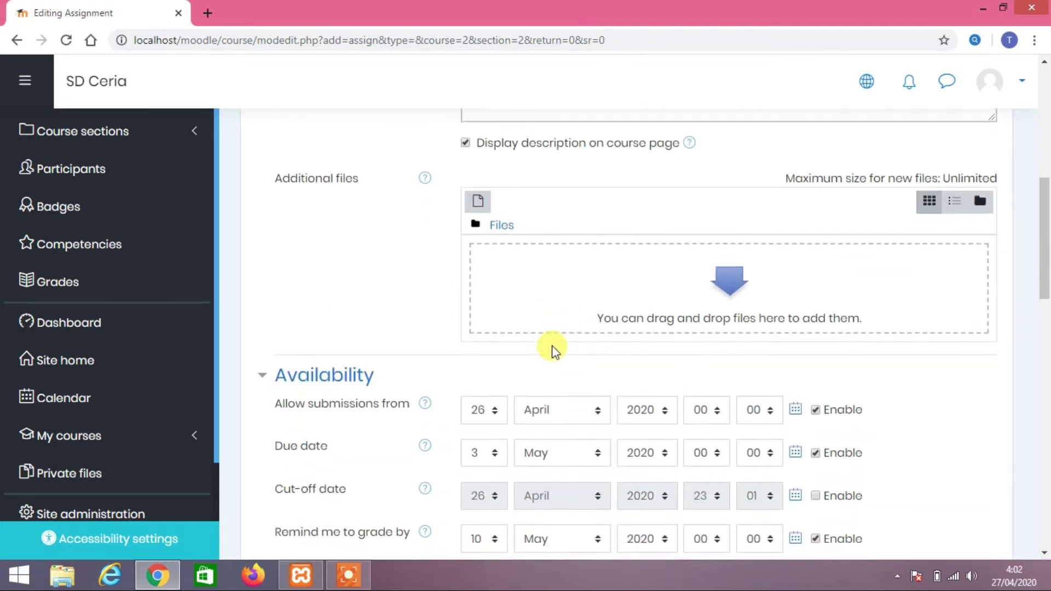
scroll(555, 341, down, 5)
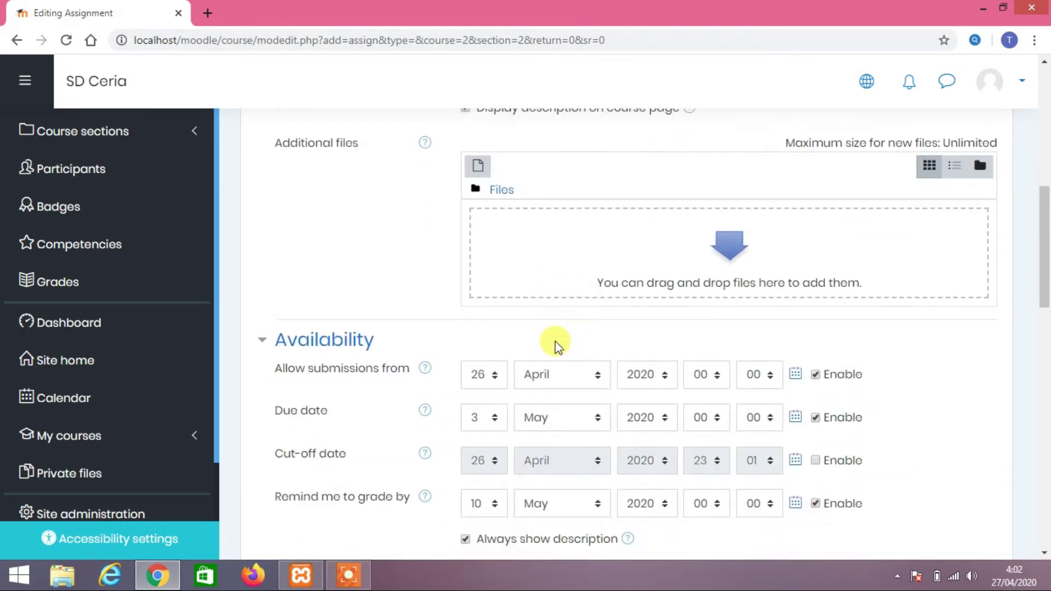
scroll(558, 339, up, 10)
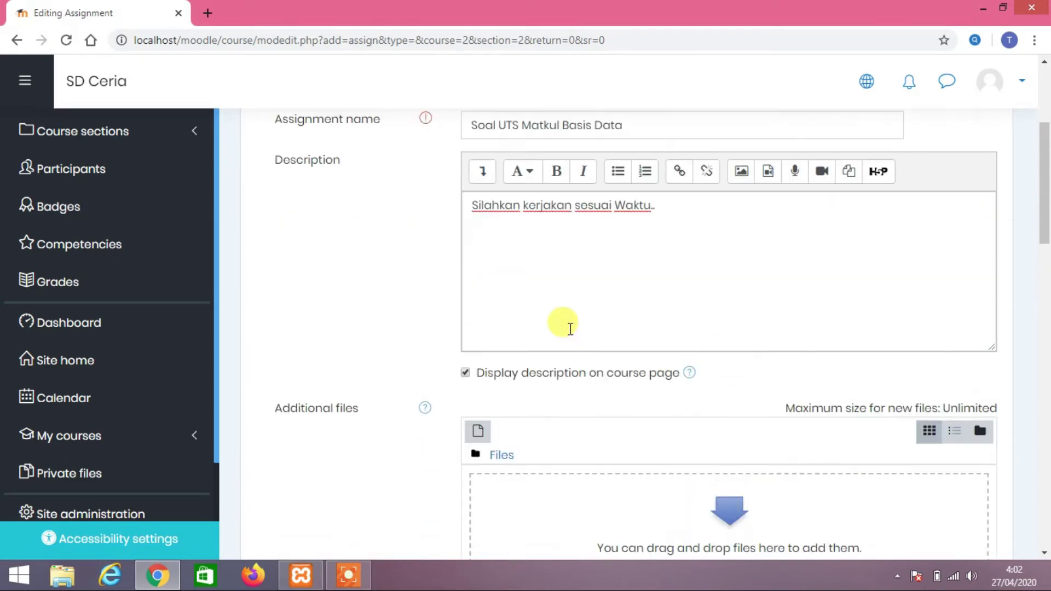
scroll(564, 334, down, 3)
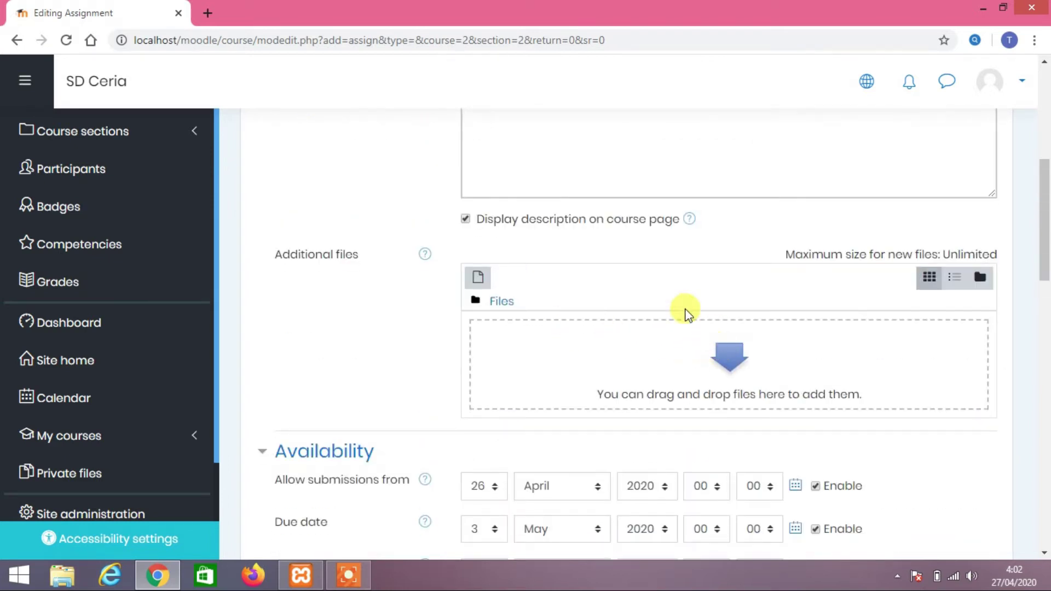
scroll(668, 307, down, 2)
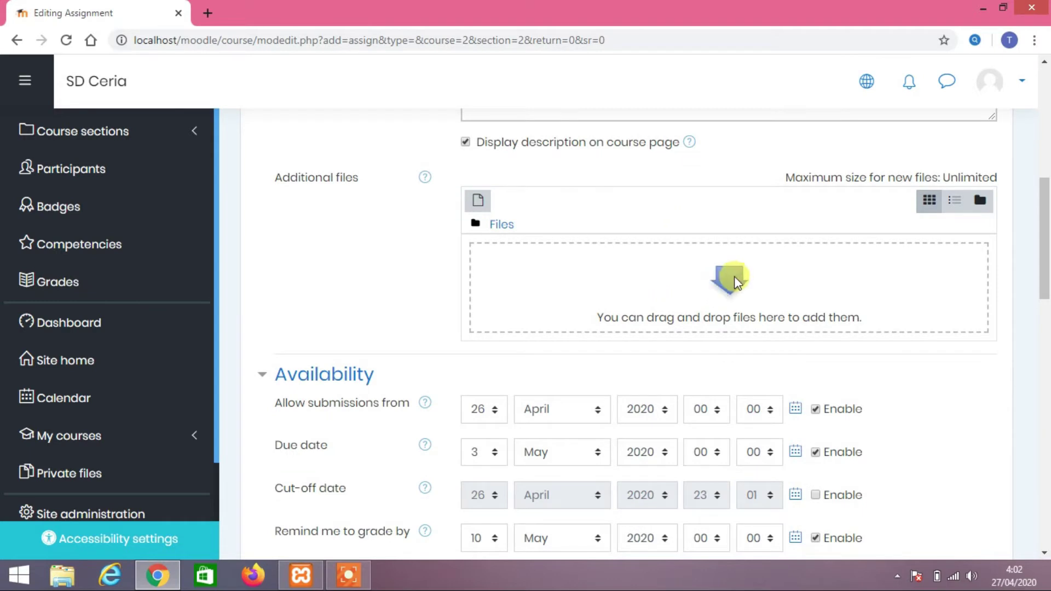
scroll(734, 276, down, 3)
scroll(734, 276, up, 3)
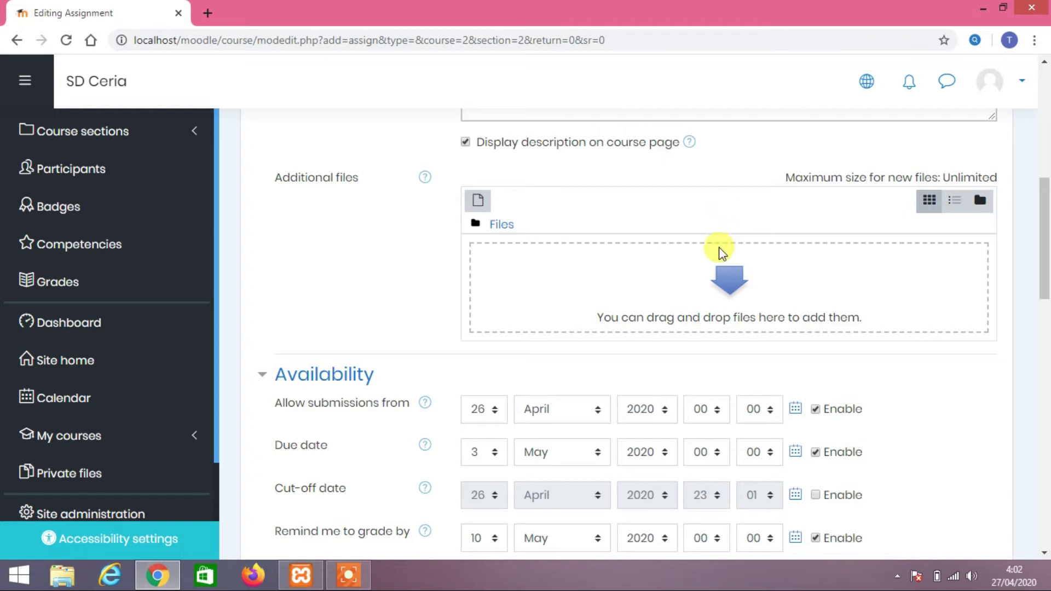
Upload Soal tes UTS UAS.docx from the Desktop as an additional assignment file
click(725, 285)
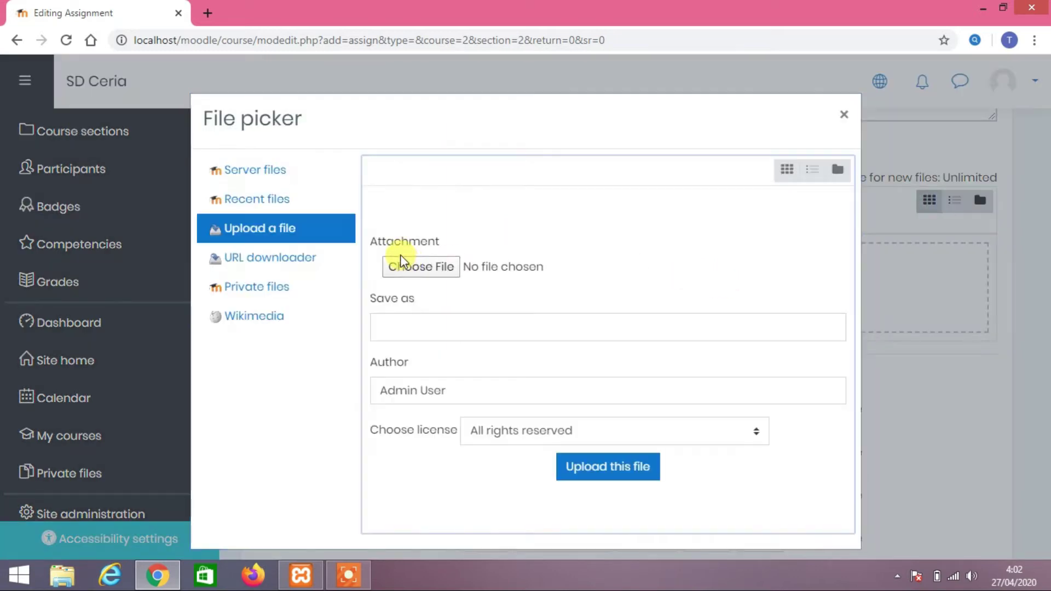
click(422, 266)
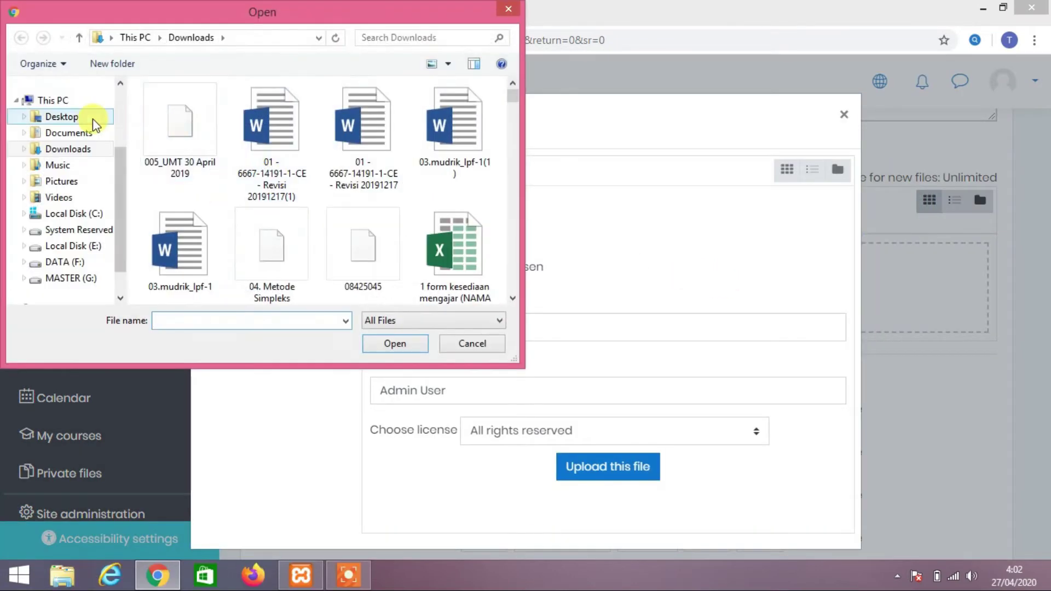
click(88, 117)
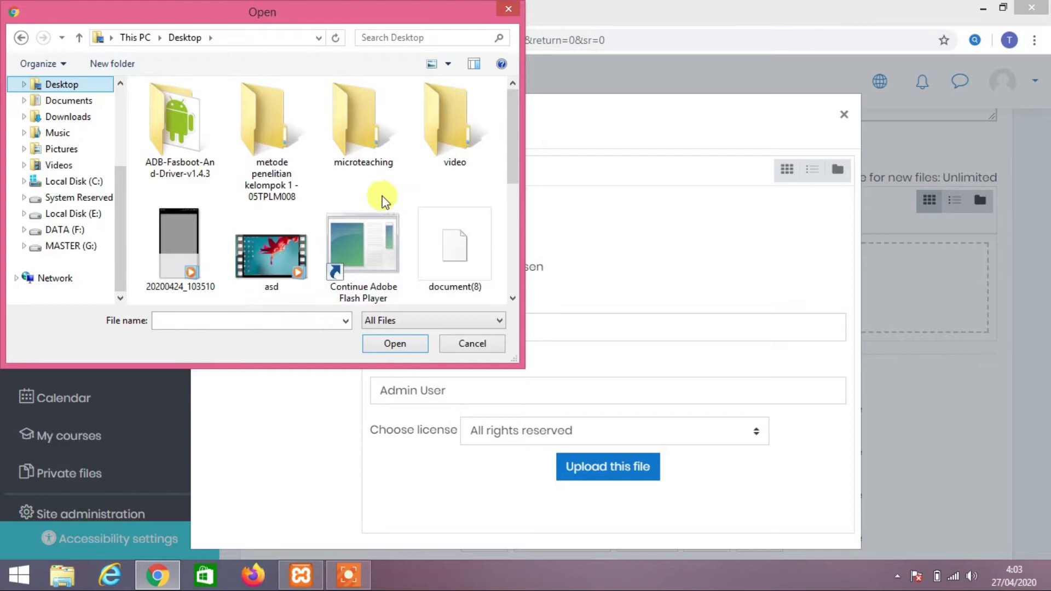
drag(515, 158, 520, 244)
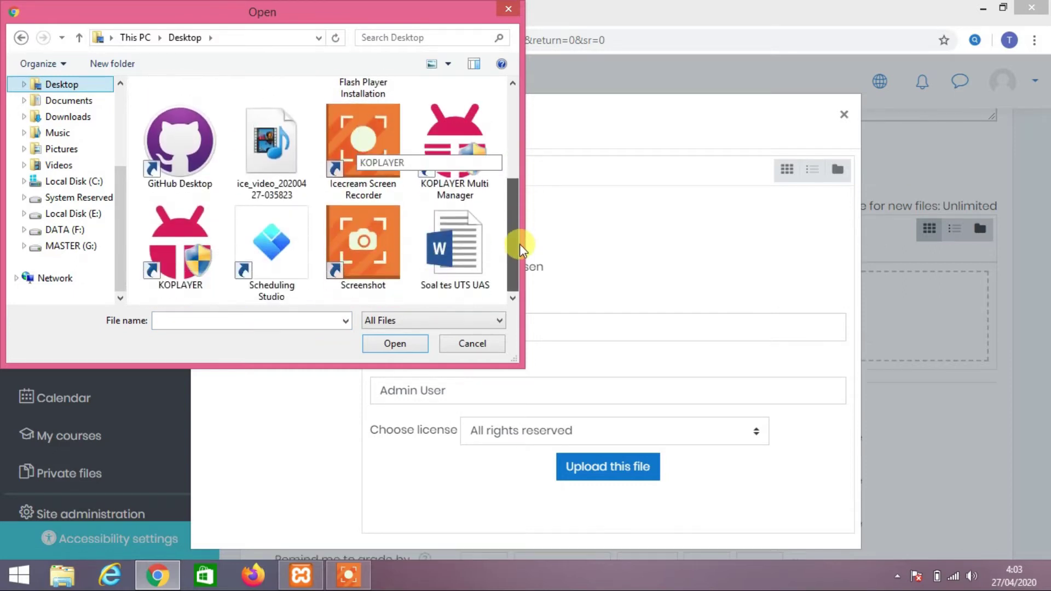
double_click(453, 244)
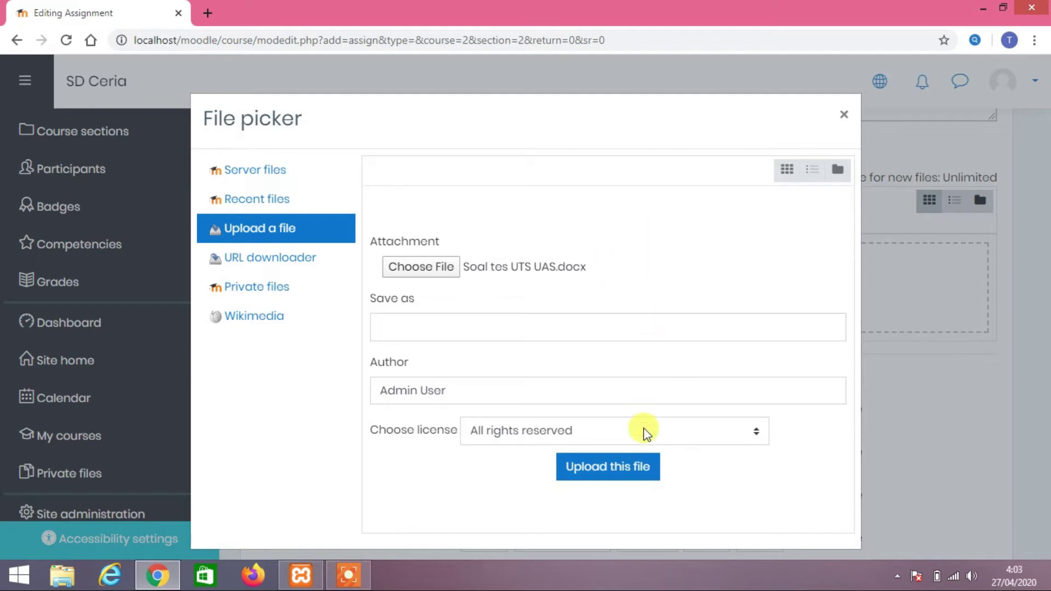
click(626, 472)
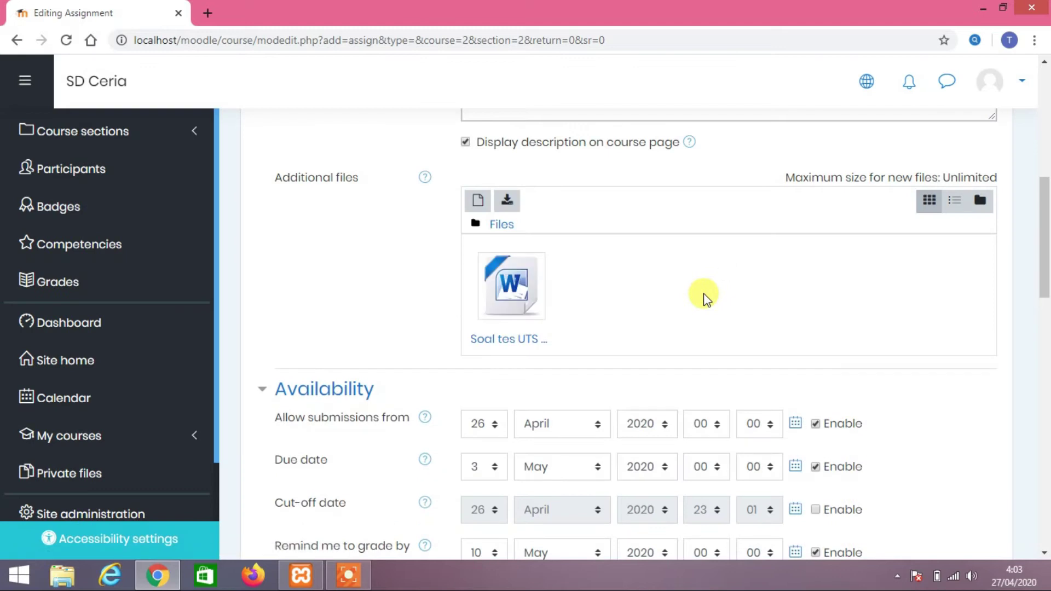
scroll(706, 298, down, 3)
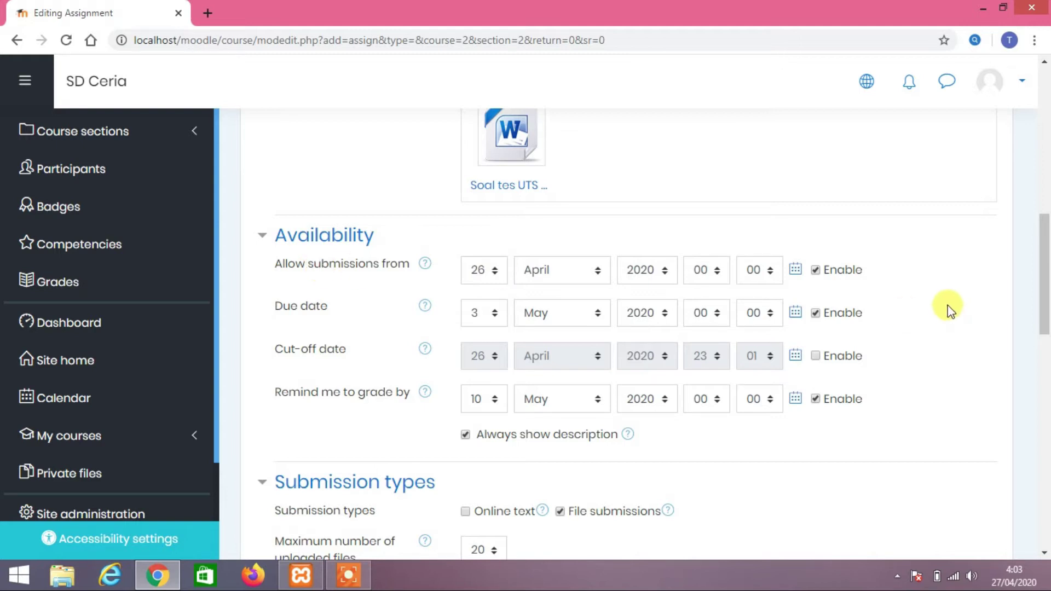
Set the assignment due date to 29 April 2020
mouse_move(1044, 293)
mouse_down()
mouse_move(1044, 303)
mouse_move(1047, 286)
mouse_up()
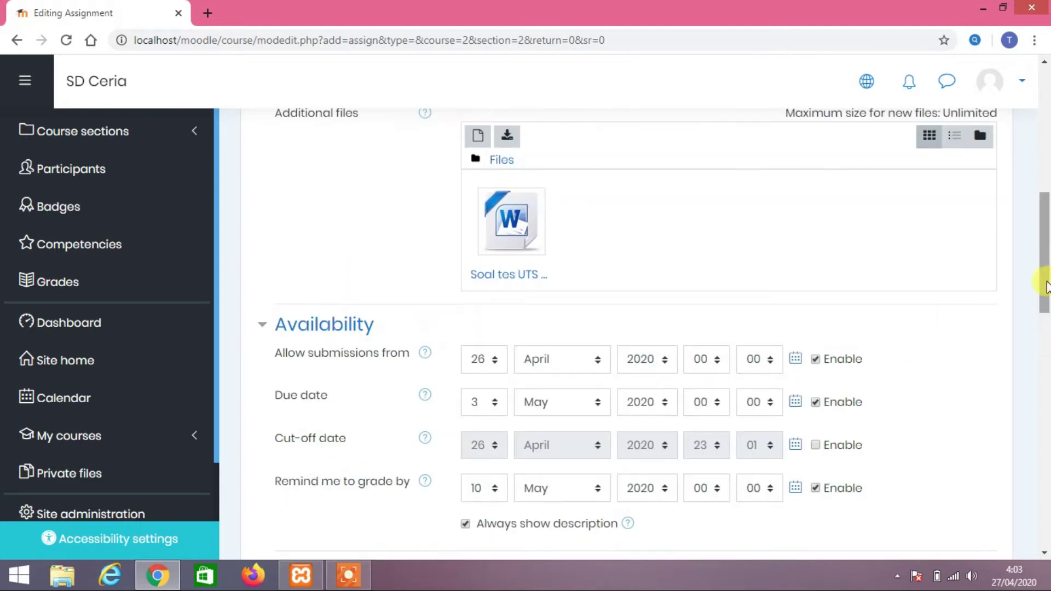
scroll(1044, 339, down, 3)
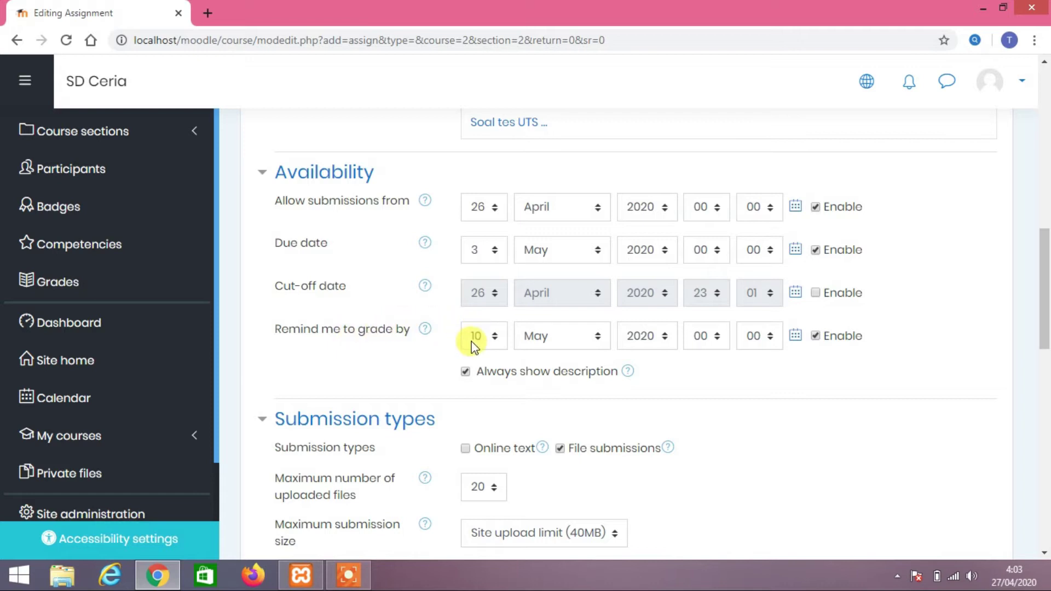
click(485, 251)
click(487, 253)
click(486, 253)
click(487, 253)
click(487, 253)
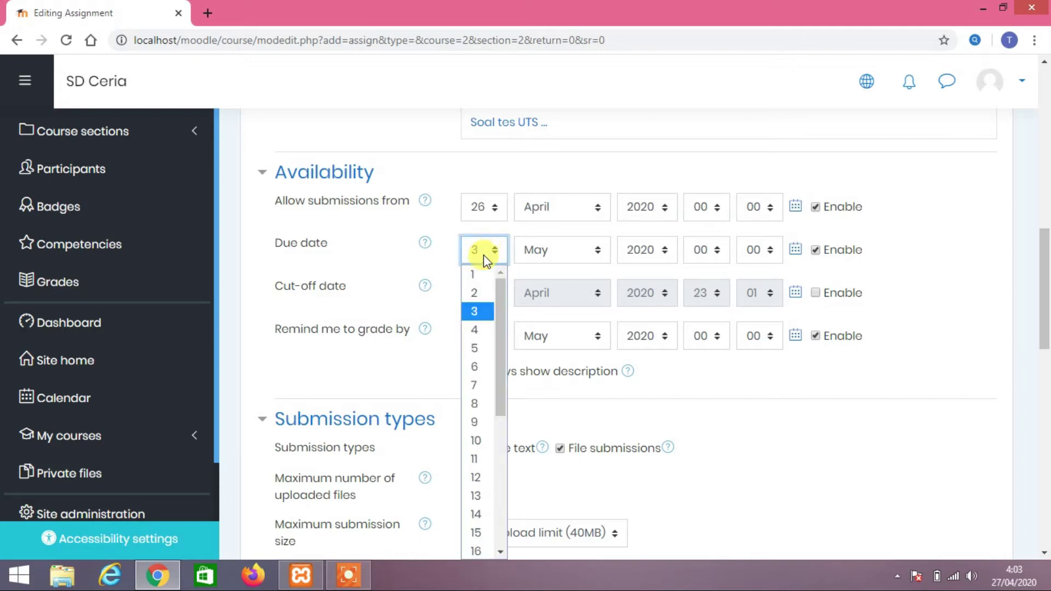
scroll(446, 380, down, 5)
scroll(480, 277, up, 5)
click(496, 255)
scroll(495, 383, down, 4)
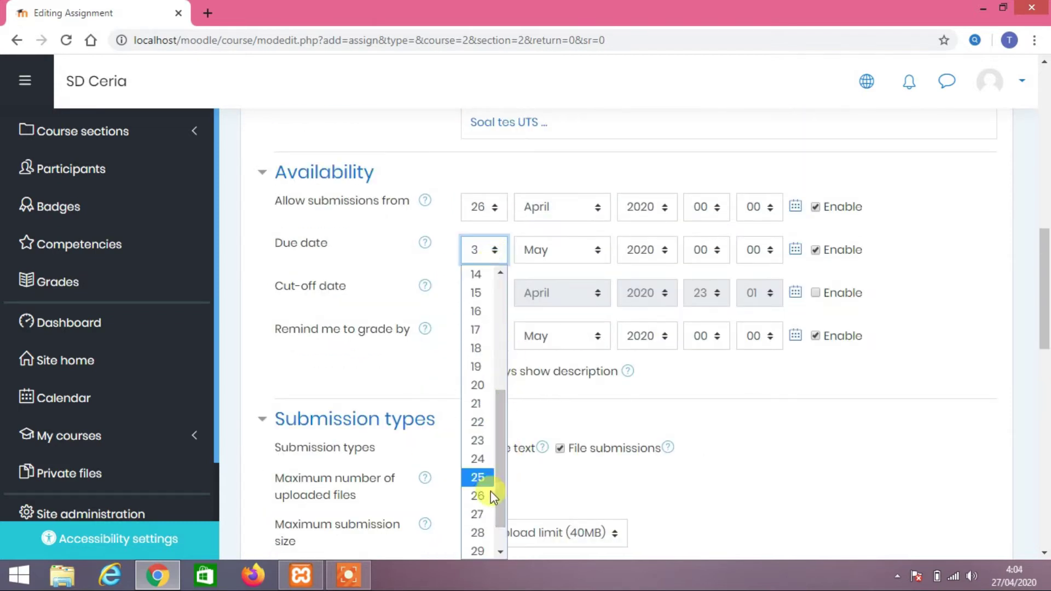
click(488, 548)
click(577, 254)
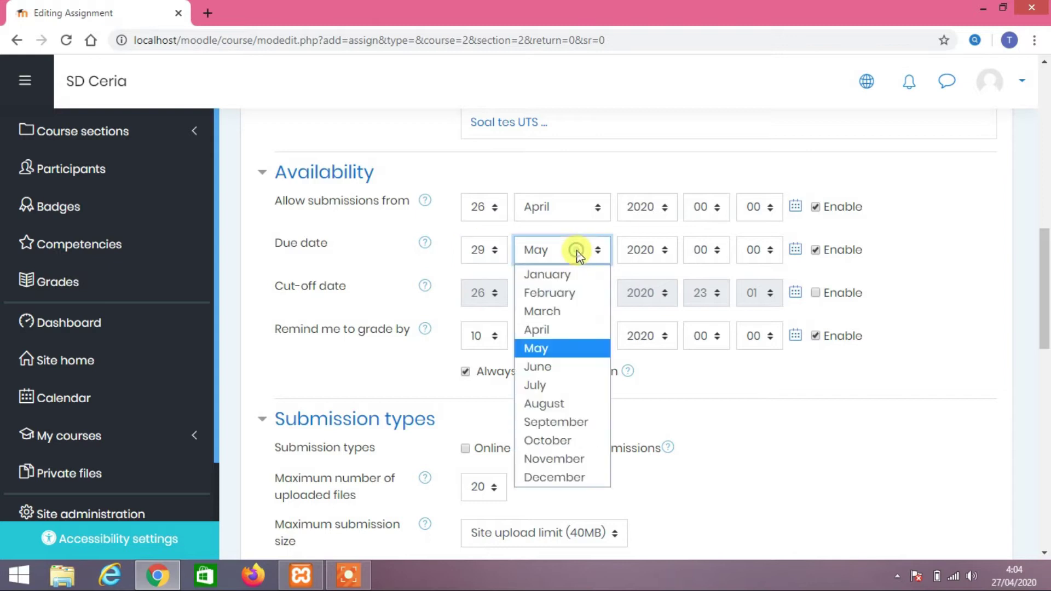
click(567, 328)
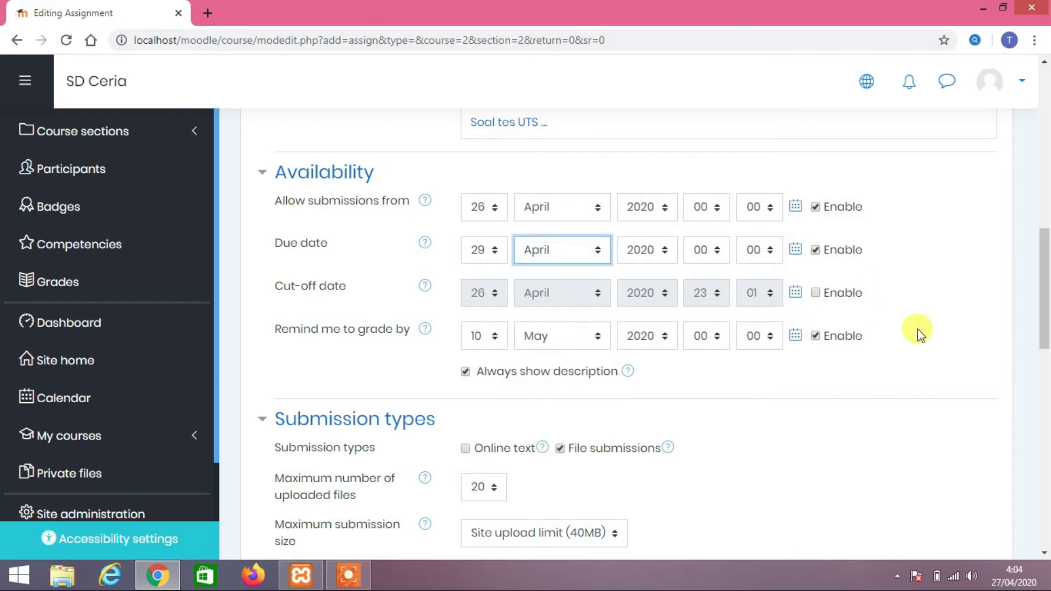
mouse_move(1044, 301)
mouse_down()
mouse_move(1044, 350)
mouse_move(1044, 291)
mouse_up()
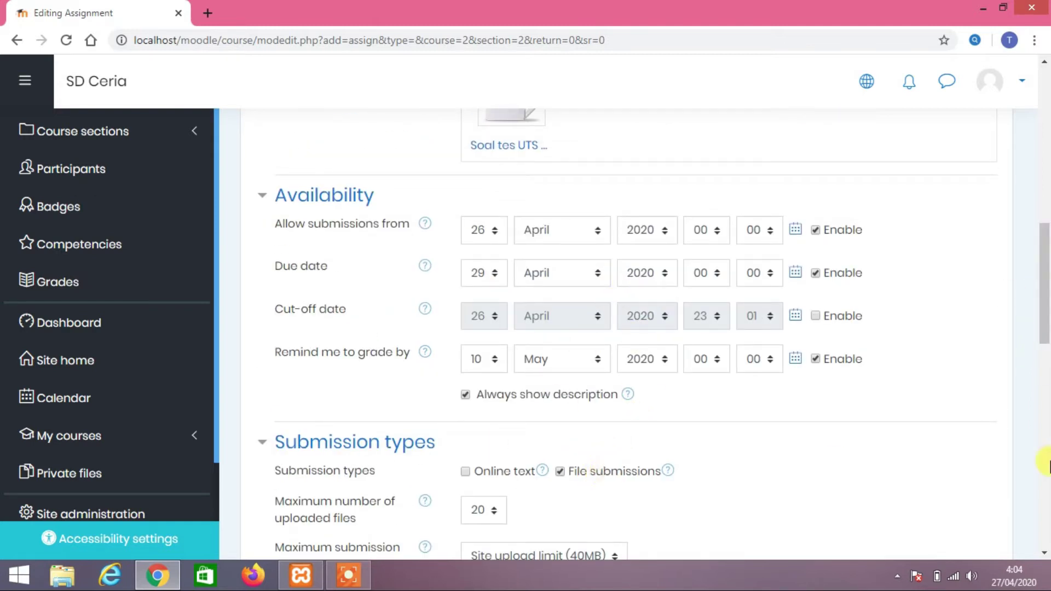
drag(1045, 324, 1047, 372)
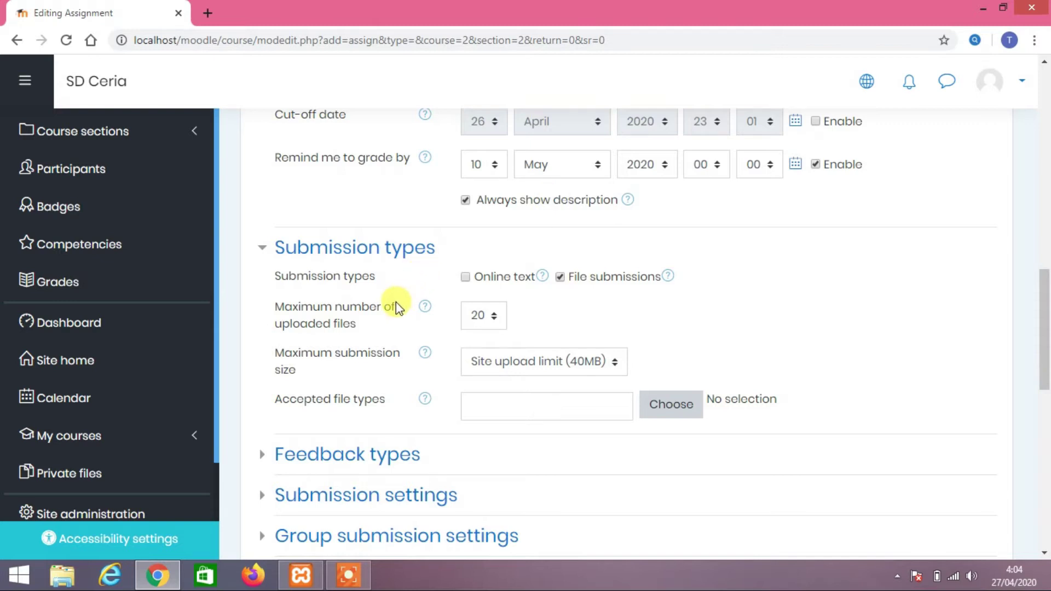
Set Maximum number of uploaded files to 3
click(495, 317)
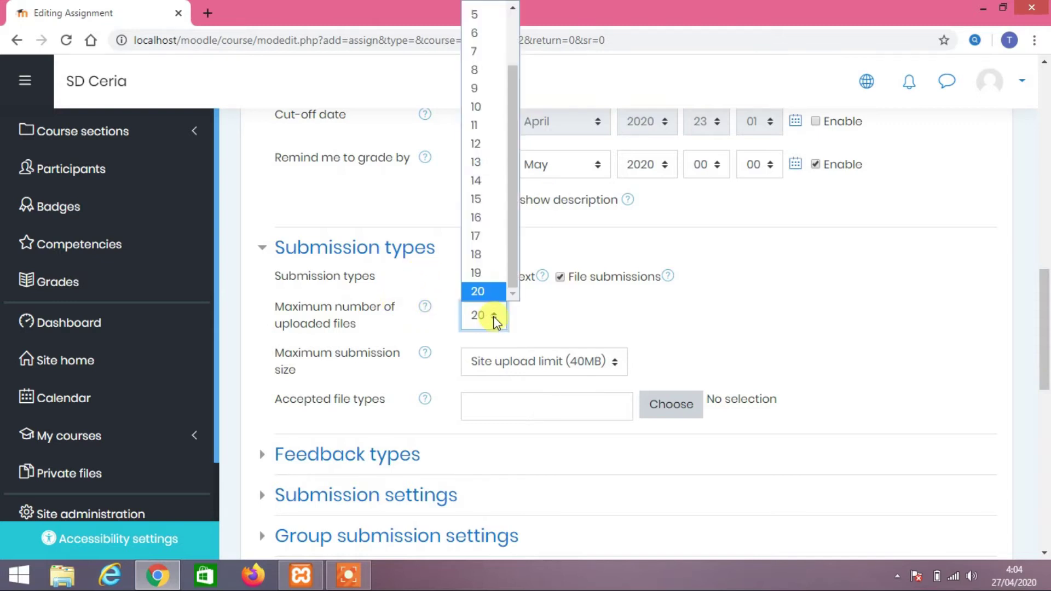
drag(515, 199, 512, 139)
click(775, 342)
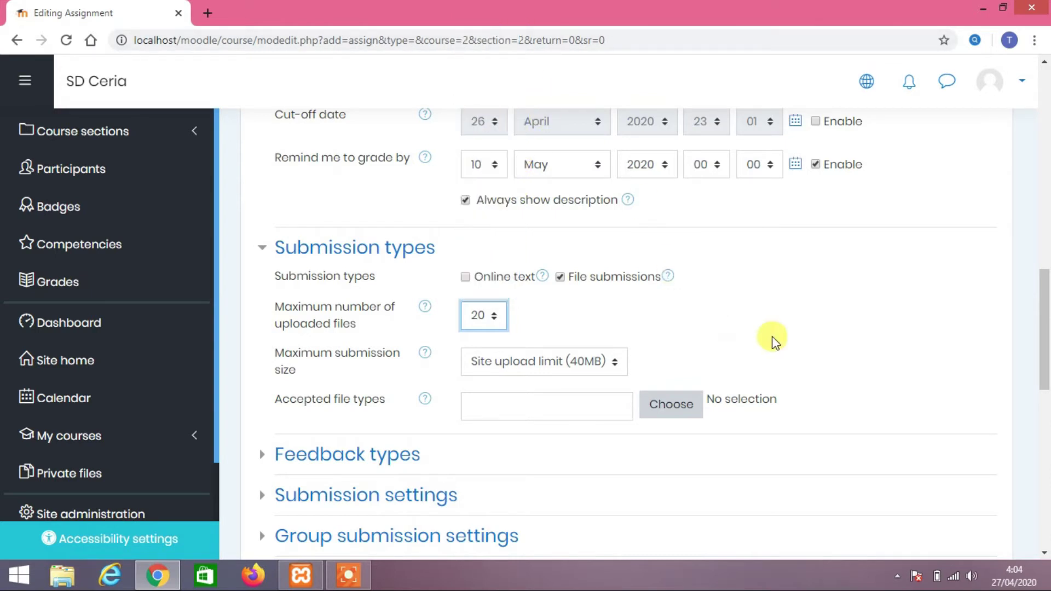
click(497, 317)
scroll(467, 97, up, 1)
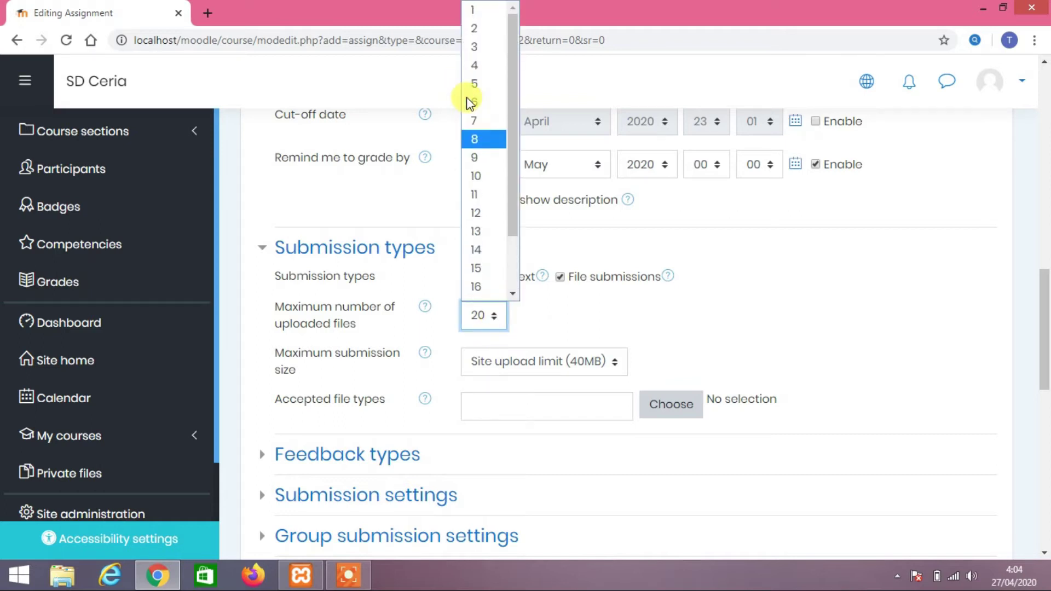
click(489, 48)
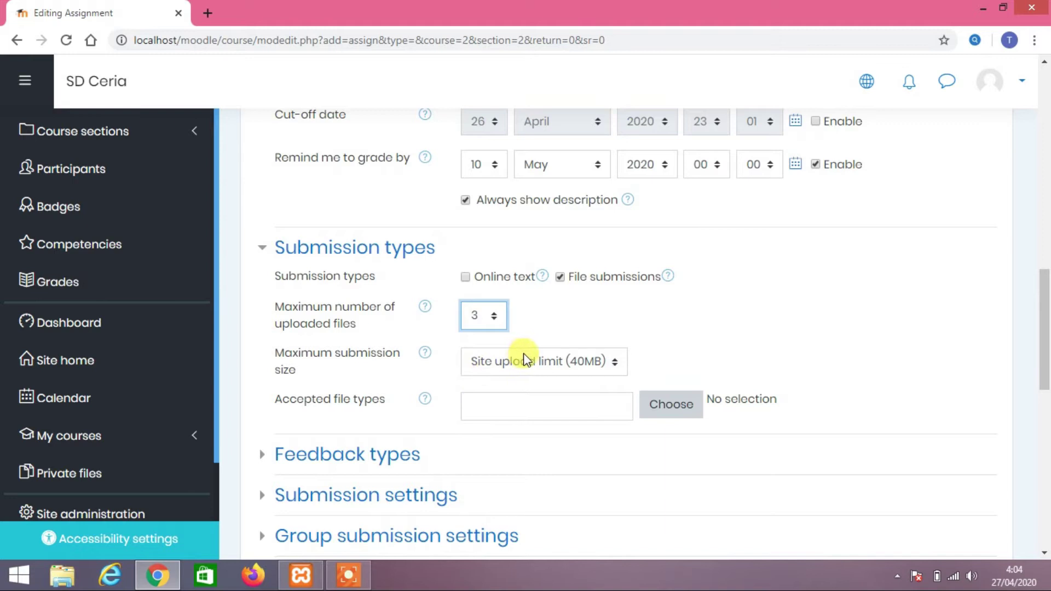
Expand the Feedback types, Submission settings and Group submission settings sections
click(368, 453)
scroll(482, 427, down, 1)
click(414, 484)
scroll(411, 484, down, 5)
click(395, 306)
scroll(460, 314, up, 7)
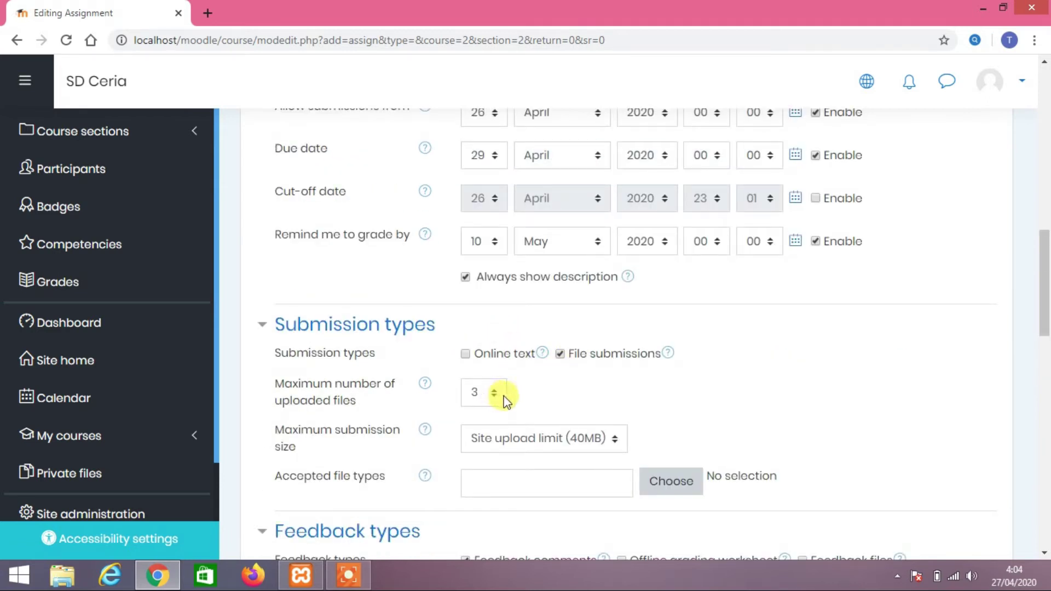
Set Maximum submission size to 5MB
click(615, 440)
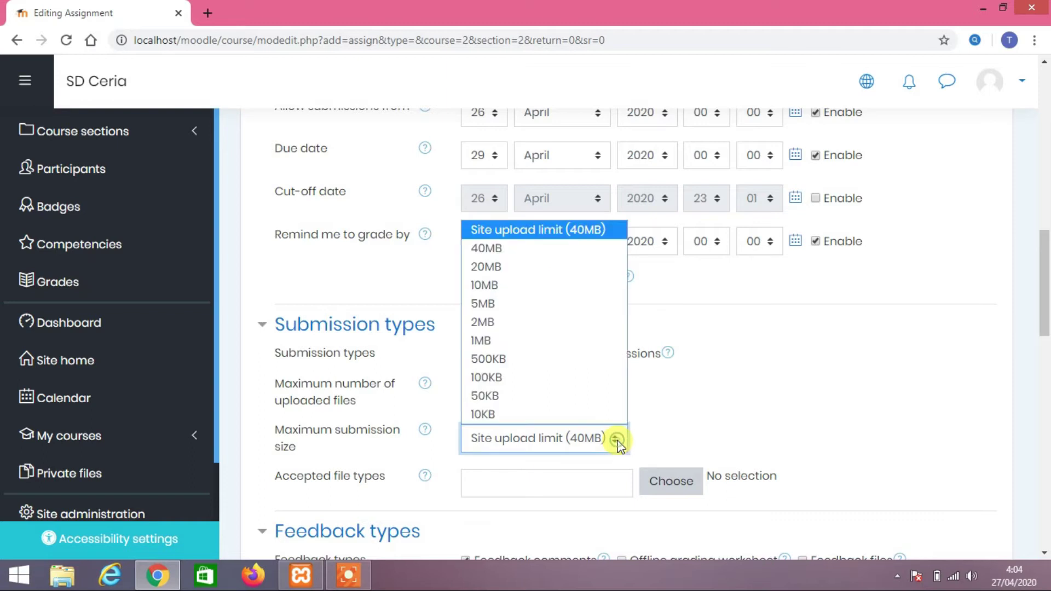
click(509, 305)
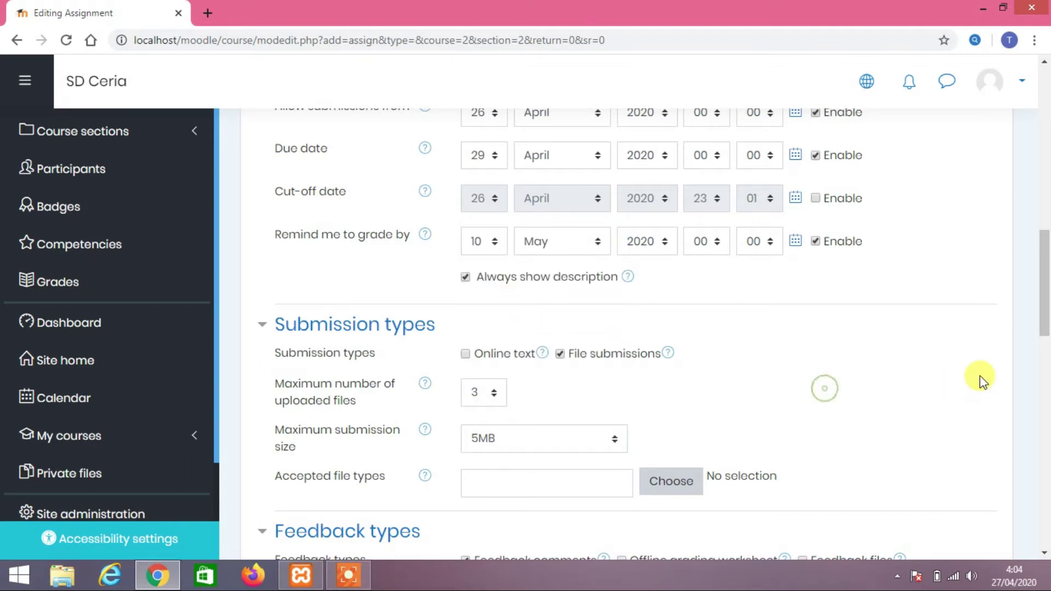
drag(1046, 246, 1044, 281)
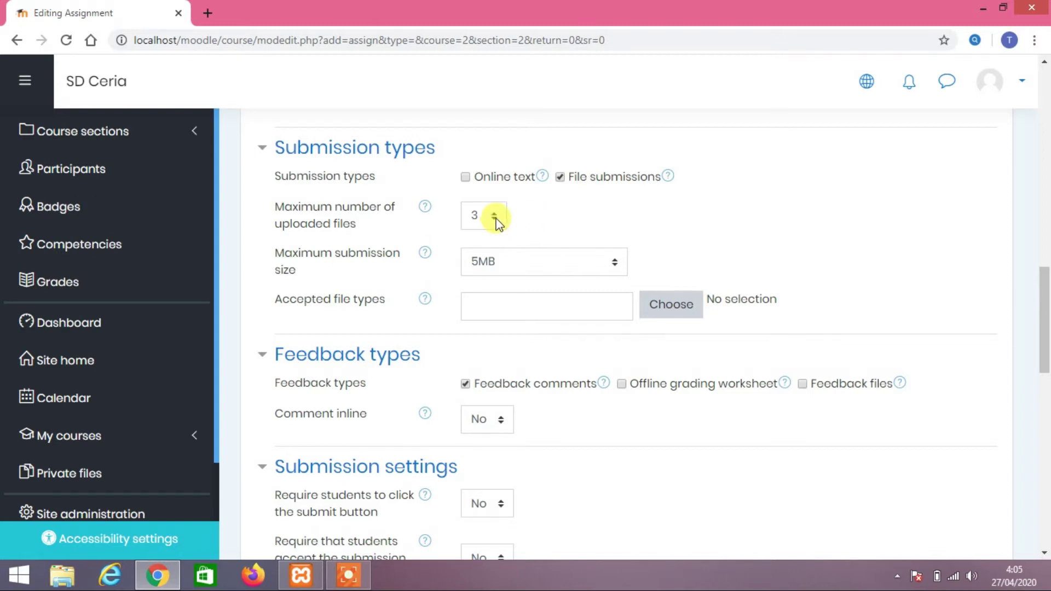
Review the Notifications and Grade settings, keeping Point as the grade type
click(592, 263)
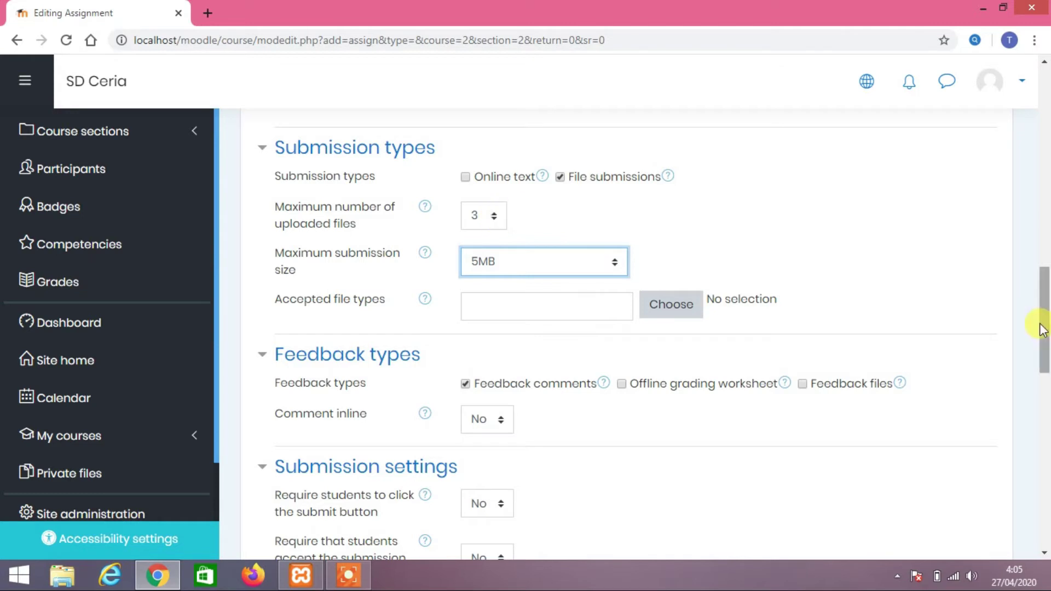
drag(1042, 324, 1046, 337)
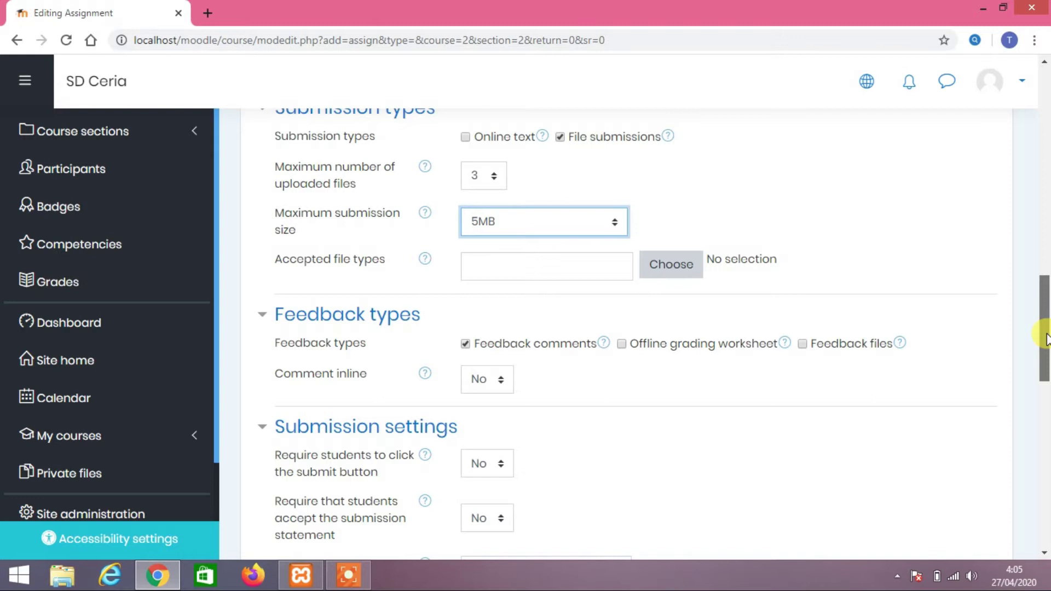
drag(1046, 339, 1046, 391)
scroll(1046, 391, down, 2)
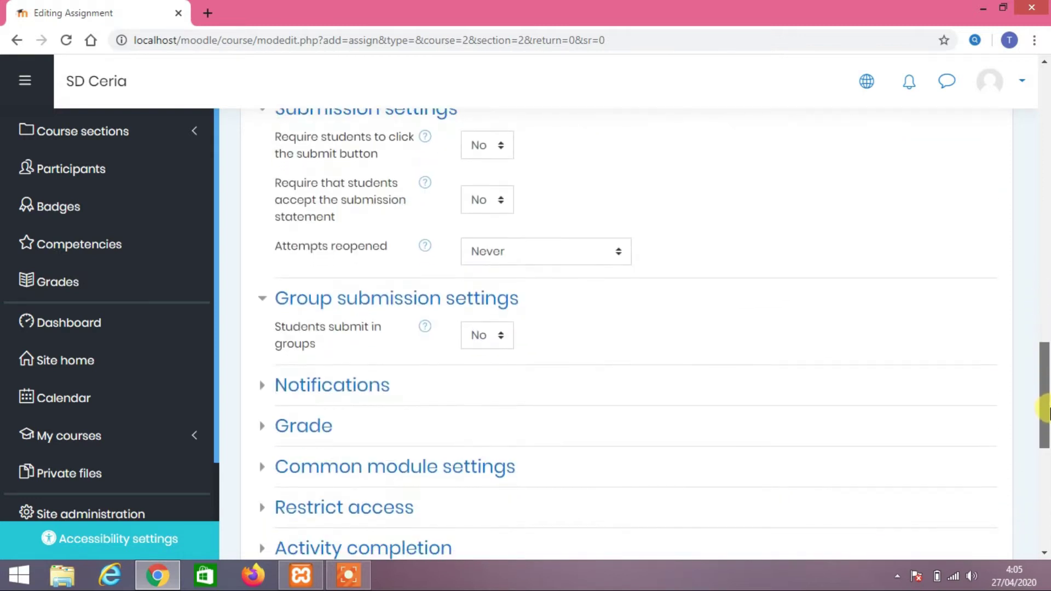
click(330, 327)
scroll(551, 418, down, 4)
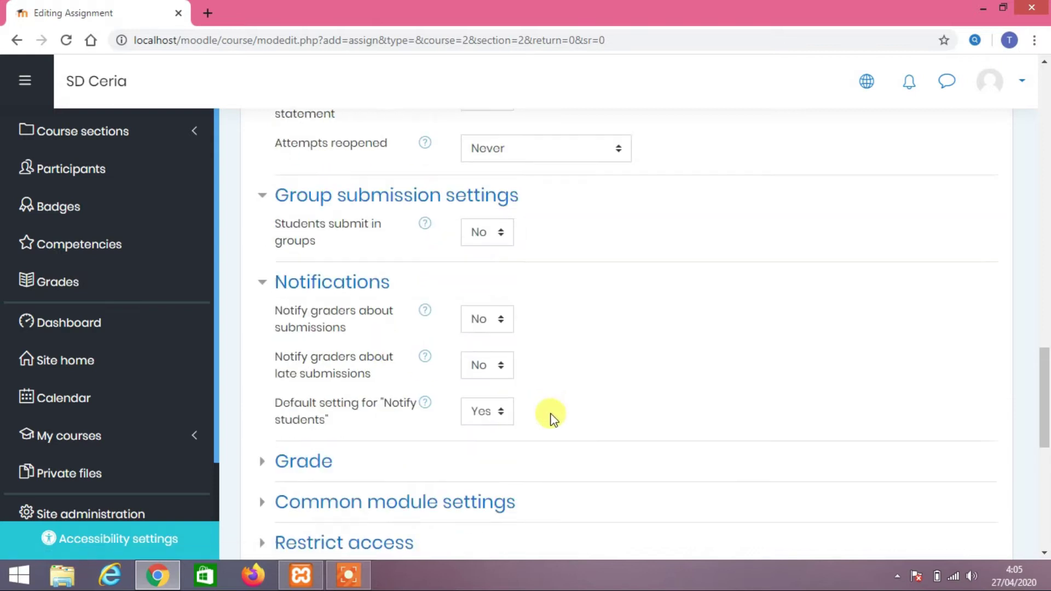
click(278, 276)
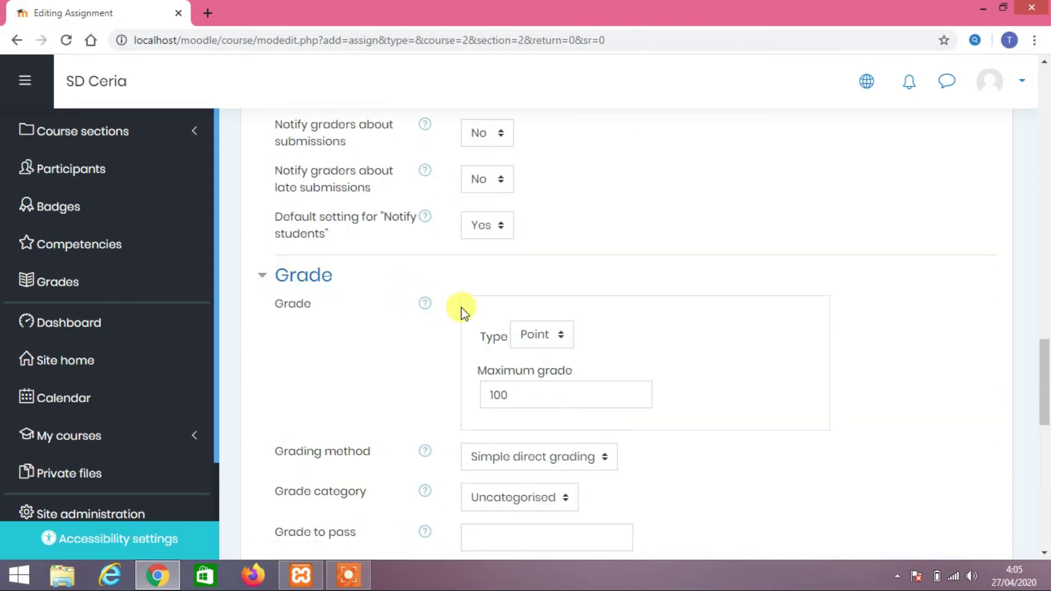
scroll(763, 373, down, 4)
scroll(763, 373, up, 3)
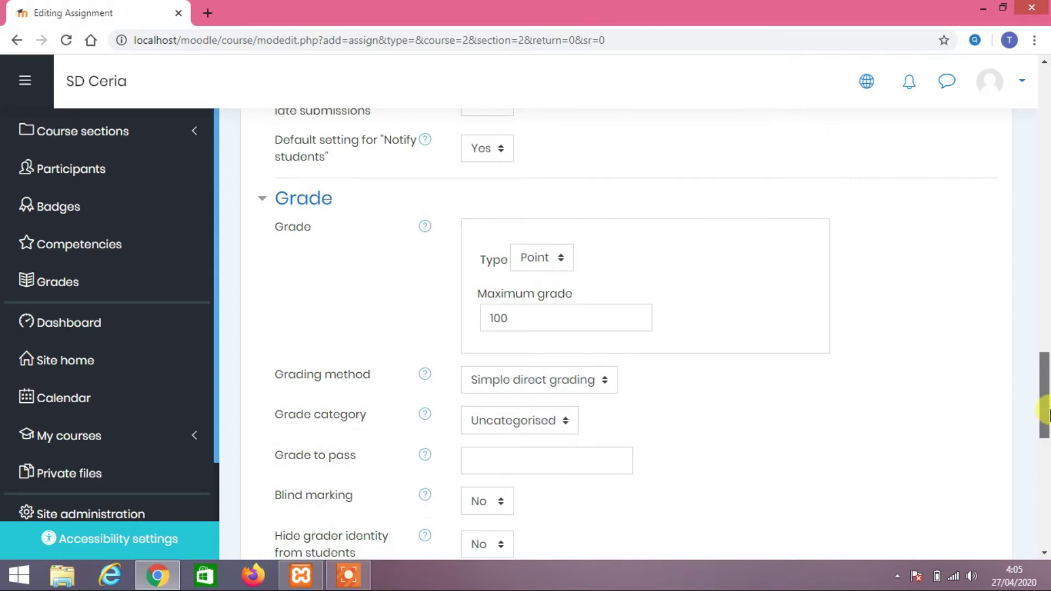
click(560, 256)
click(559, 256)
click(560, 255)
click(560, 257)
Check Common module, Restrict access, Completion, Tags and Competencies, then save and return to course
drag(1047, 405, 1045, 472)
click(349, 270)
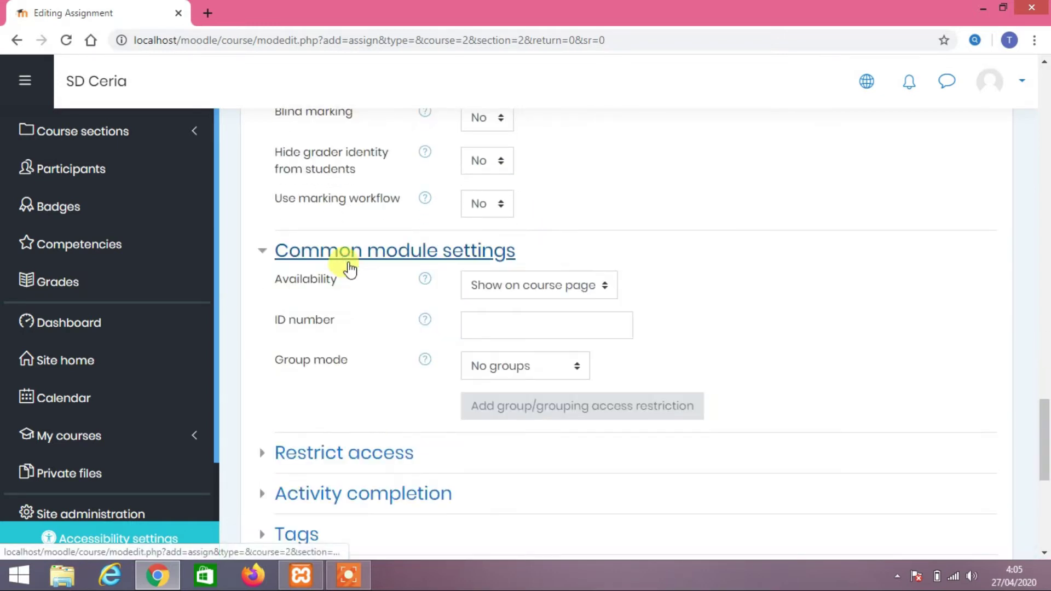
scroll(346, 267, down, 3)
click(359, 300)
scroll(359, 296, down, 4)
click(350, 207)
scroll(354, 222, down, 2)
scroll(336, 218, up, 2)
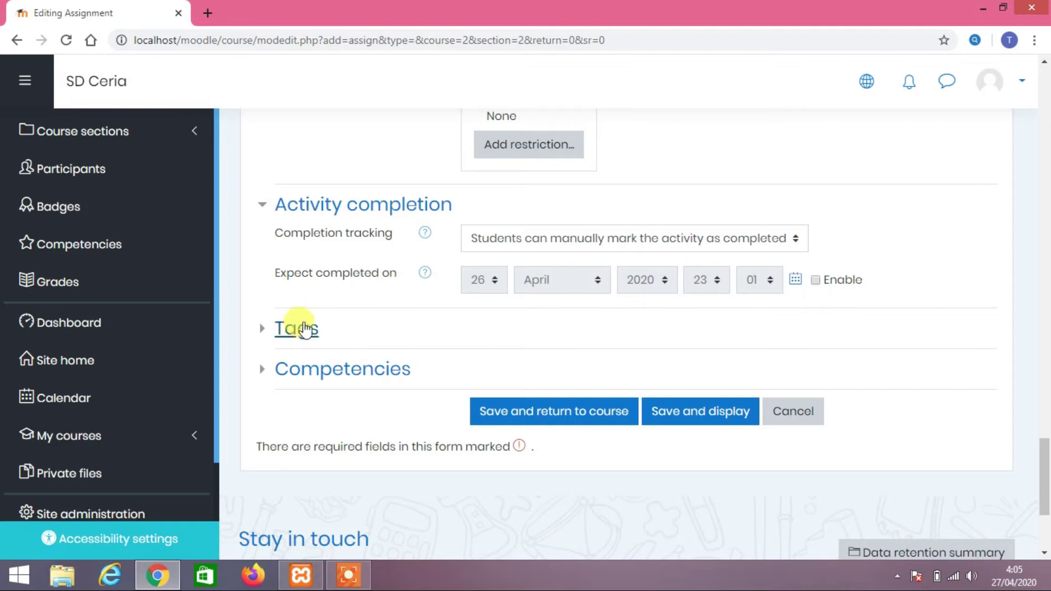
click(301, 330)
scroll(363, 335, down, 3)
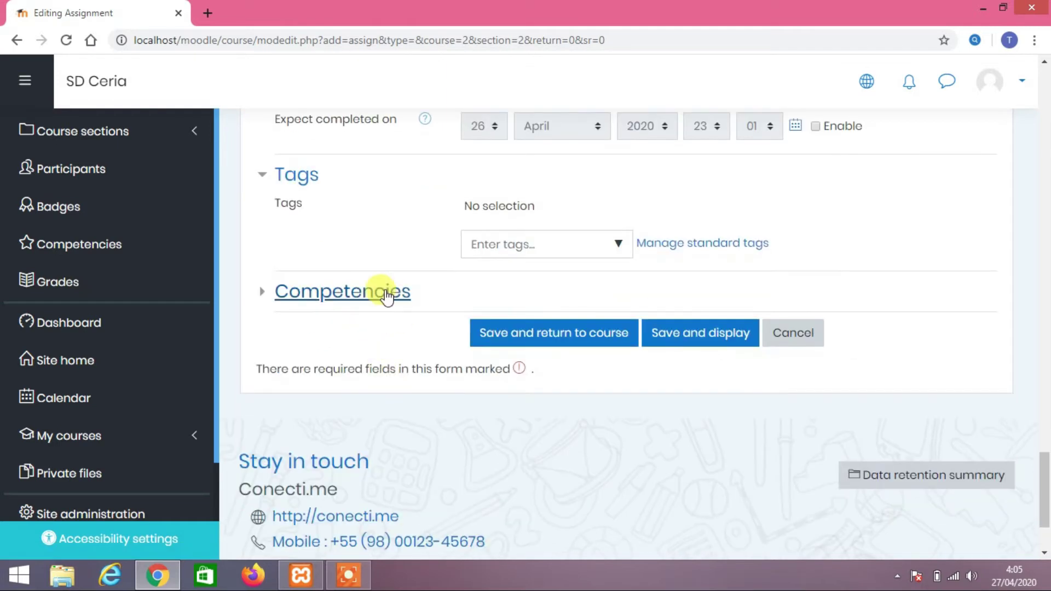
click(399, 290)
scroll(399, 287, down, 3)
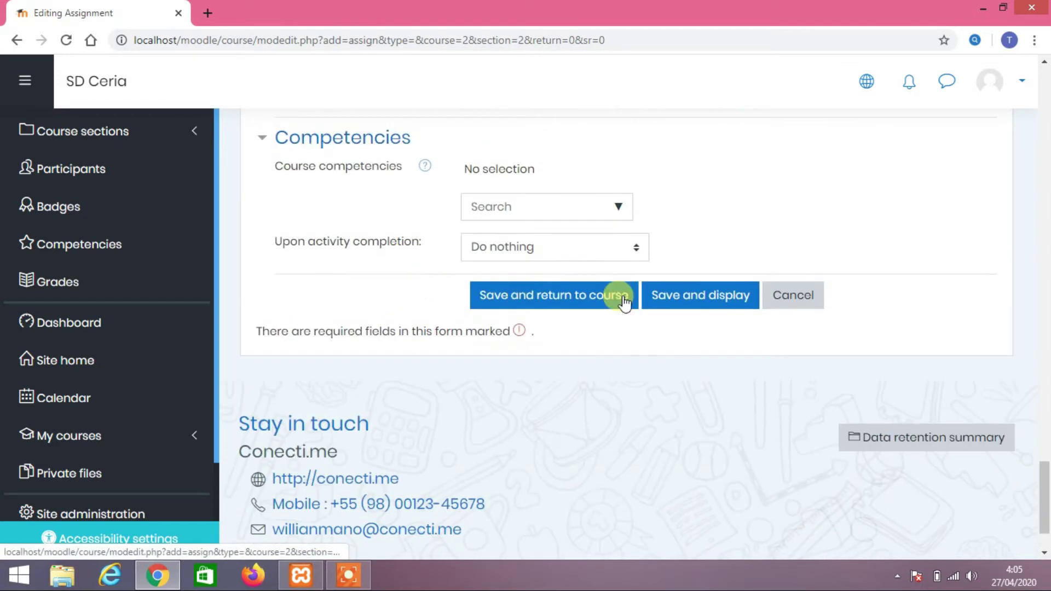
click(587, 302)
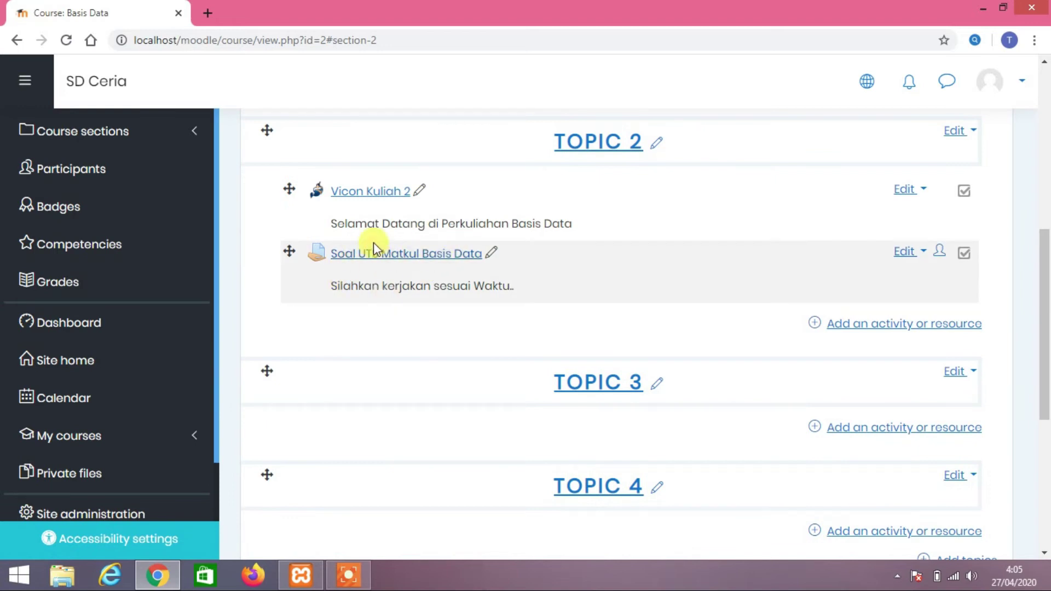
Open Soal UTS Matkul Basis Data and inspect its upload date and Hidden from students status
click(406, 255)
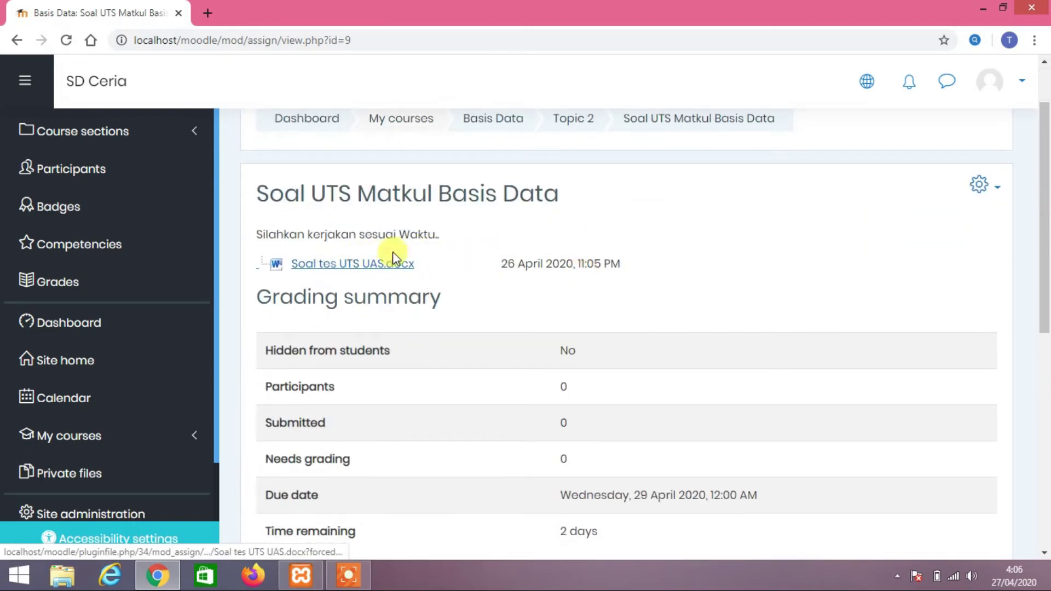
drag(525, 264, 615, 267)
click(614, 267)
scroll(615, 268, down, 3)
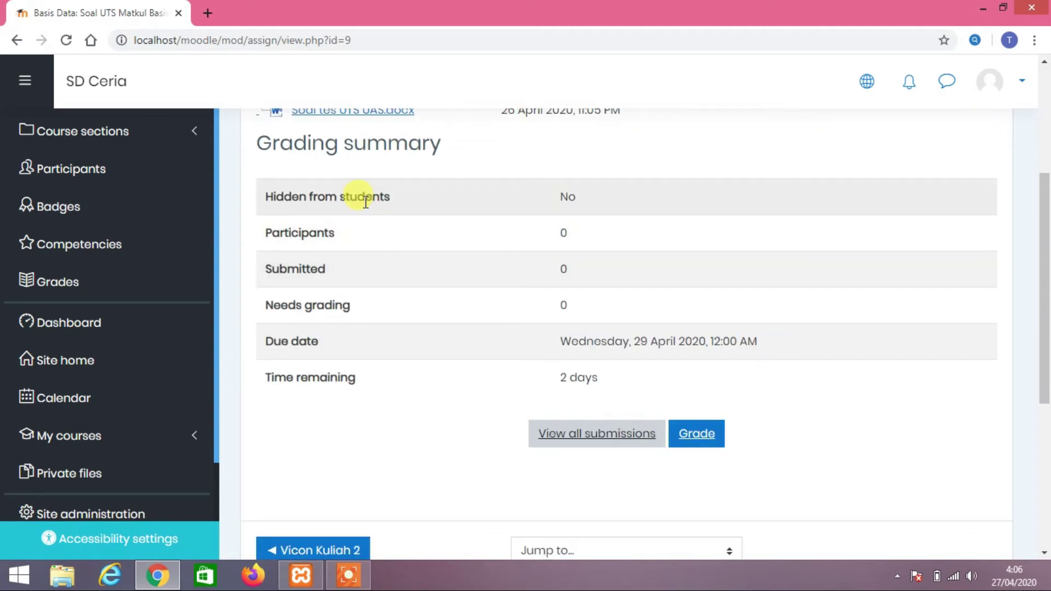
drag(296, 198, 369, 199)
click(368, 199)
drag(591, 201, 565, 203)
click(563, 200)
drag(298, 197, 339, 198)
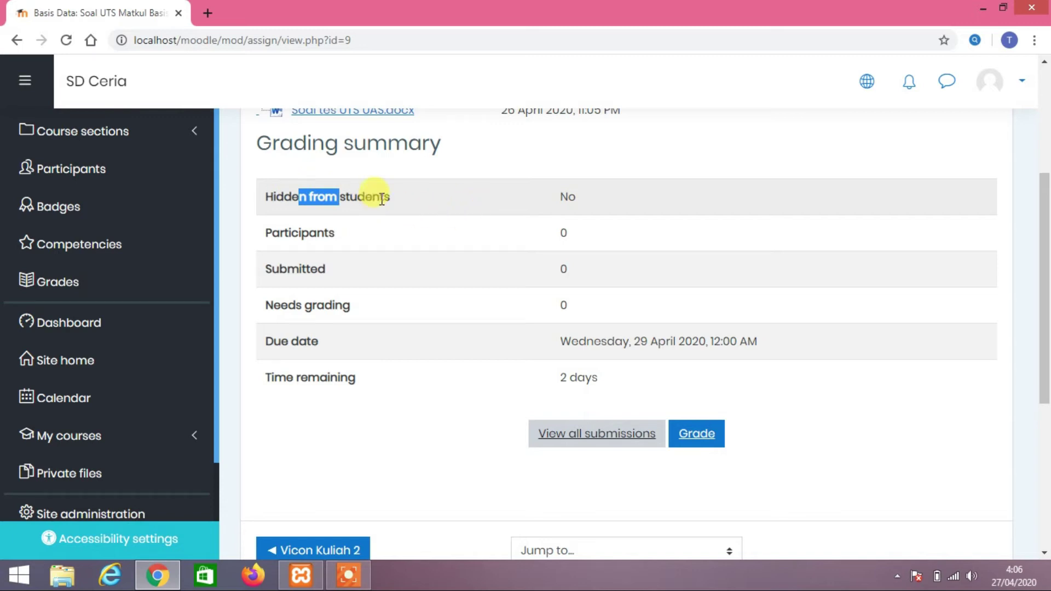
Inspect the Grading summary, noting the Participants count of 0
scroll(394, 315, down, 3)
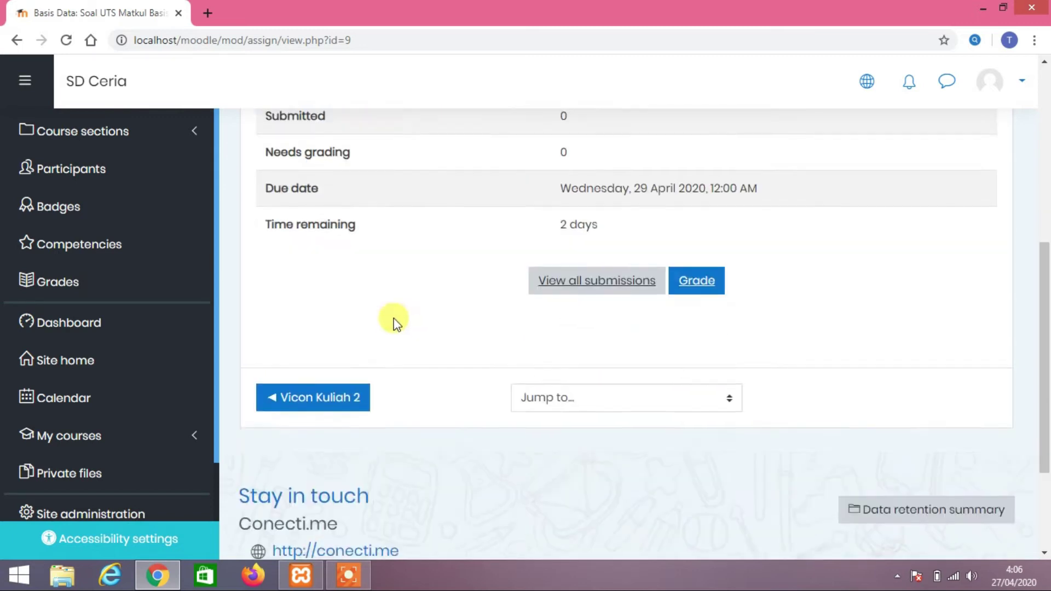
scroll(395, 321, up, 3)
drag(291, 232, 275, 203)
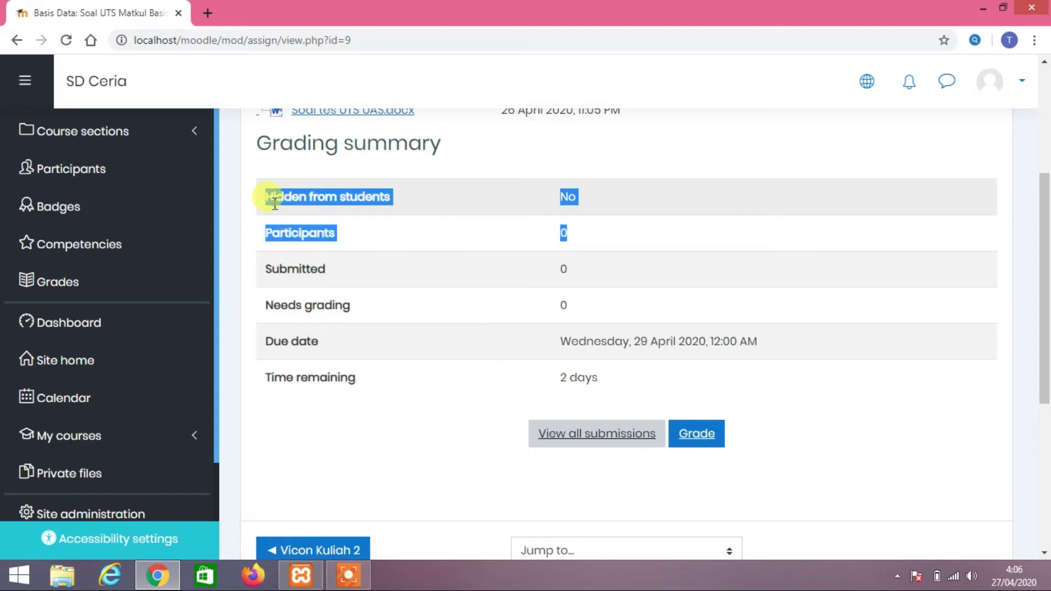
click(635, 241)
click(282, 204)
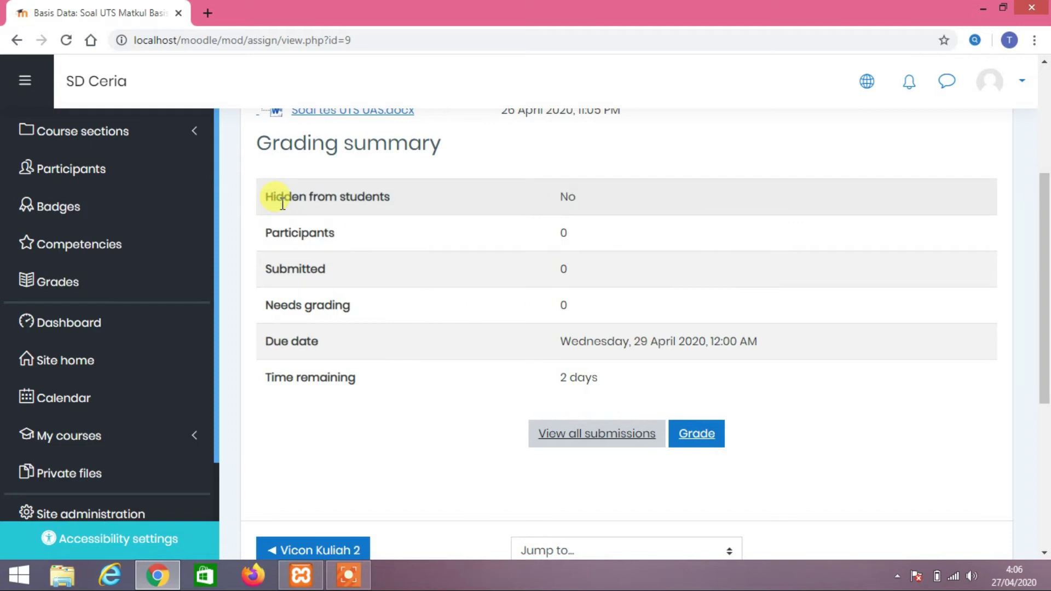
scroll(279, 214, down, 3)
scroll(290, 218, up, 6)
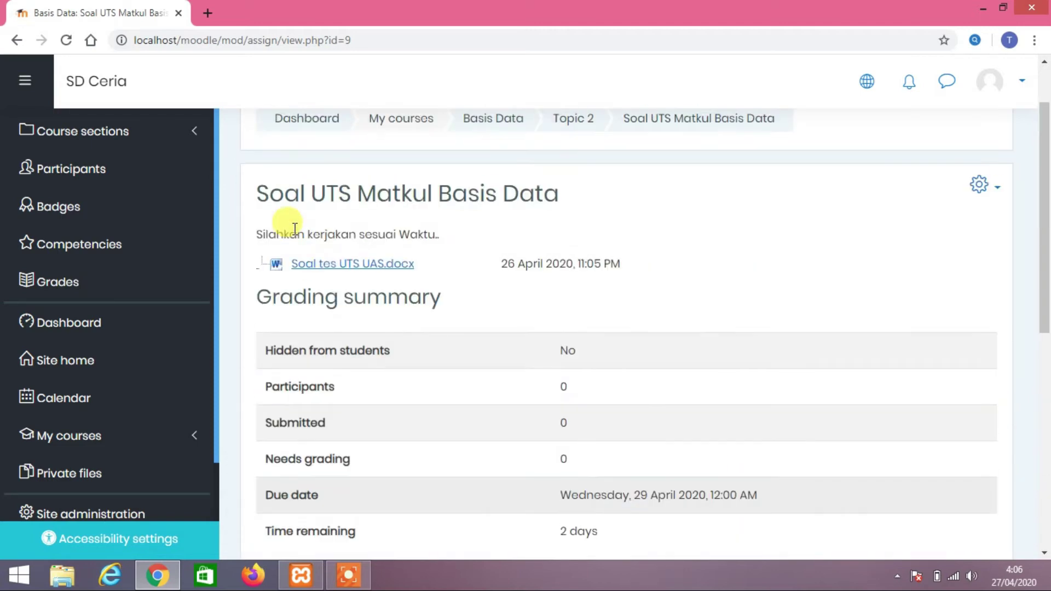
scroll(301, 221, down, 3)
scroll(47, 328, down, 2)
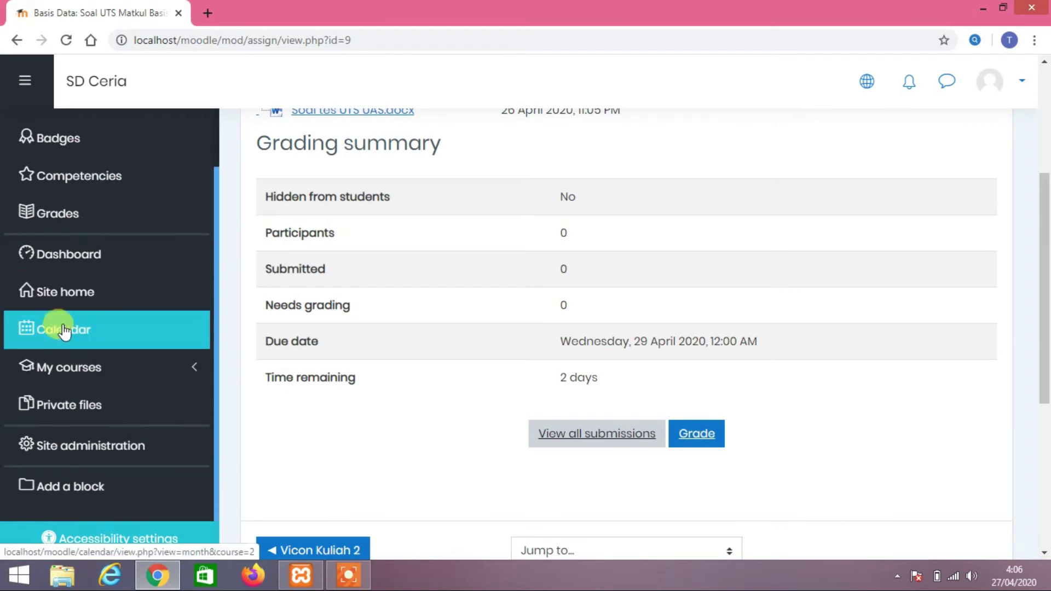
Go to Site administration > Users and open the Add a new user form
click(96, 455)
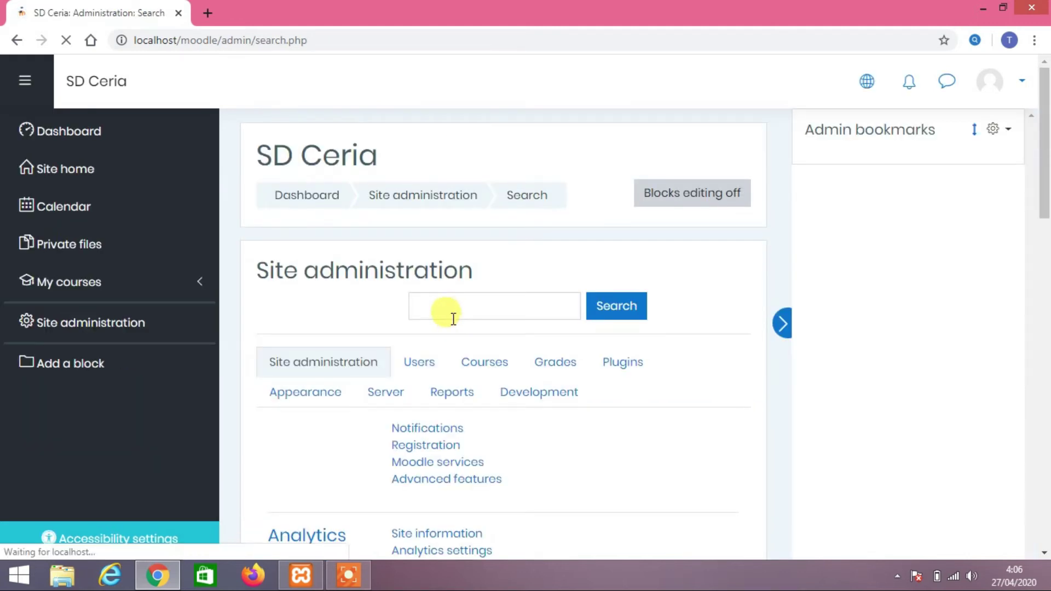
scroll(446, 305, down, 3)
click(419, 209)
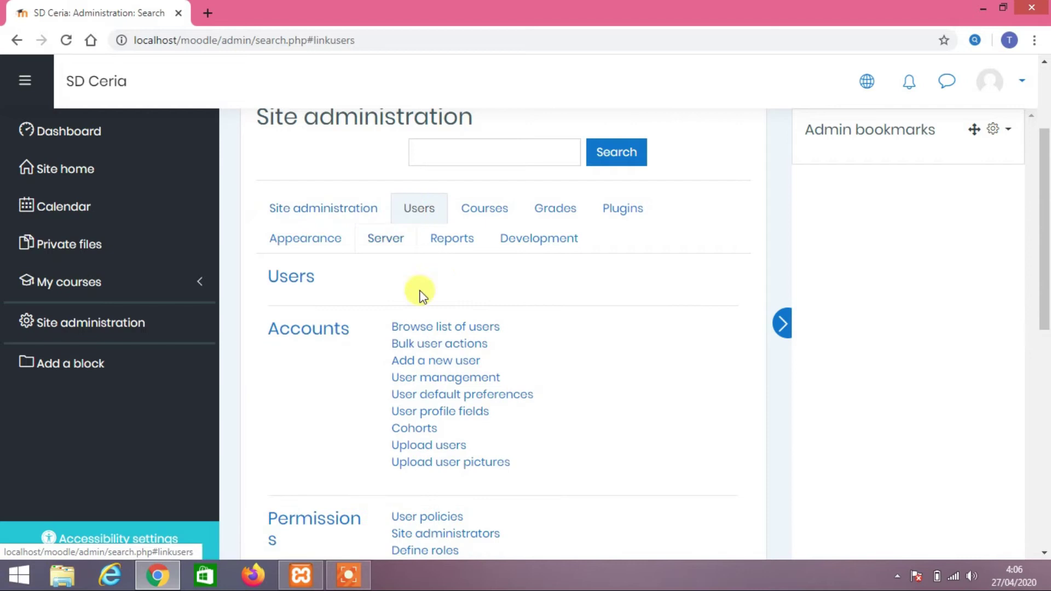
click(435, 361)
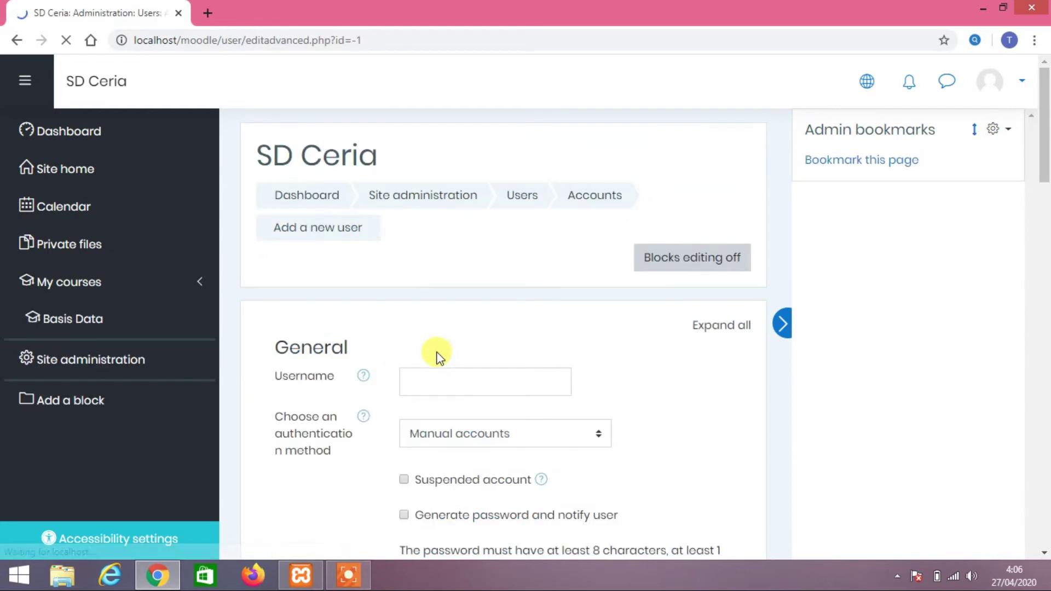
Enter the new student account's username in the Username field
scroll(435, 350, down, 3)
click(416, 235)
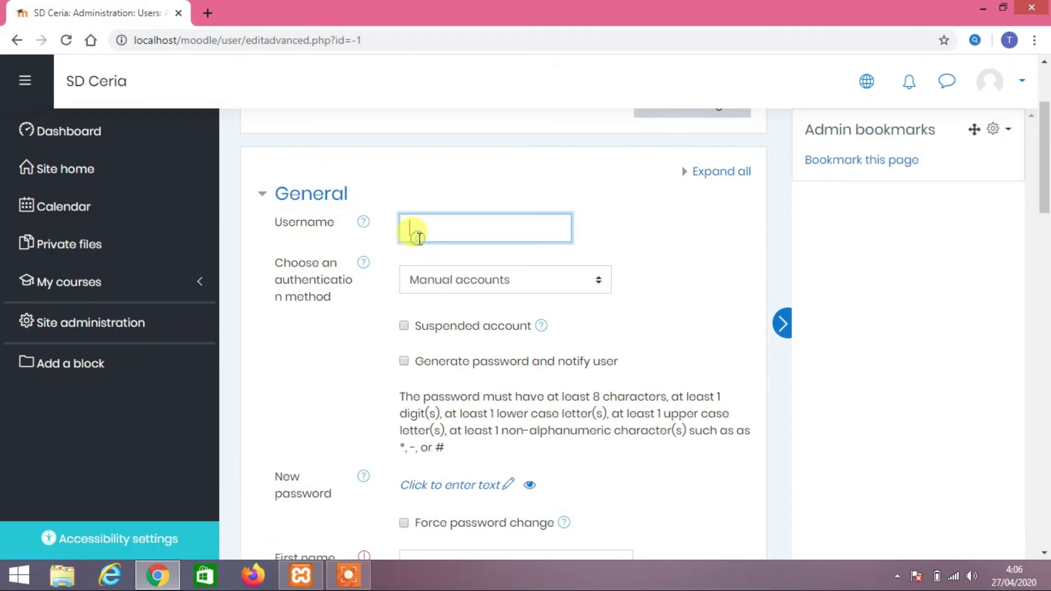
text(maah)
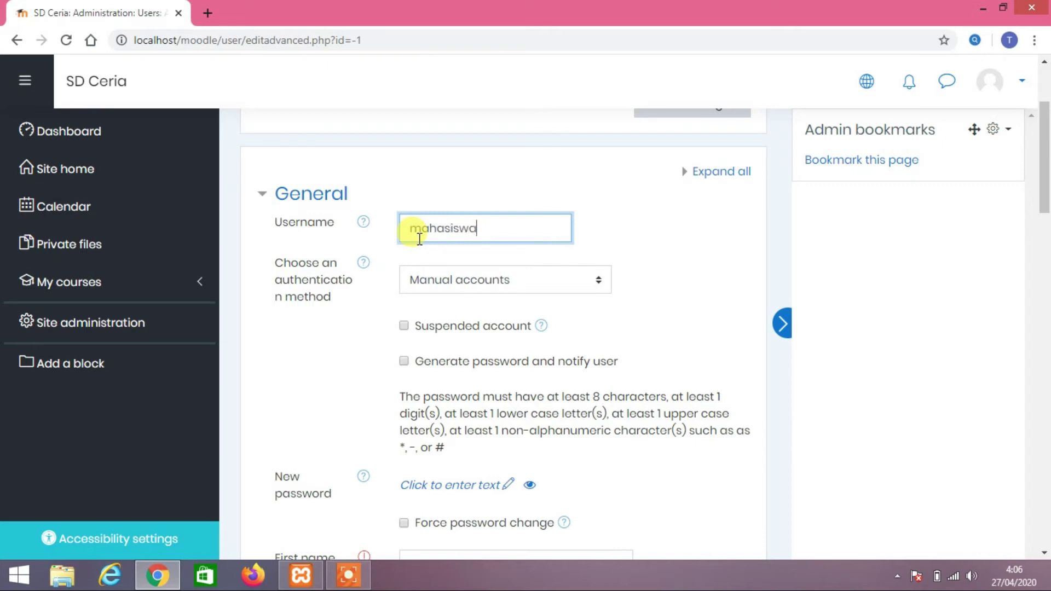
click(641, 235)
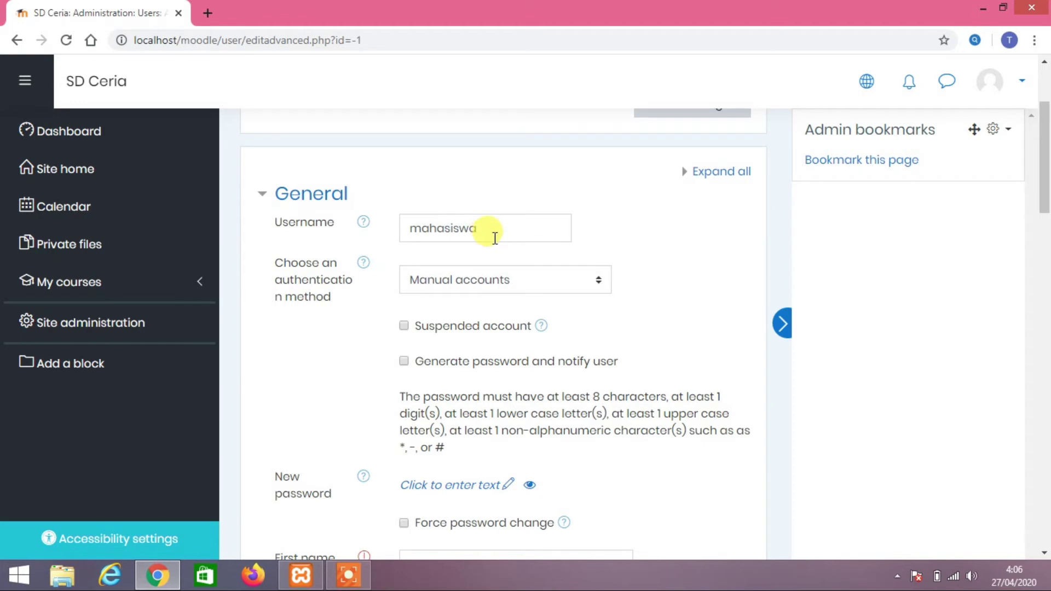
scroll(495, 238, down, 1)
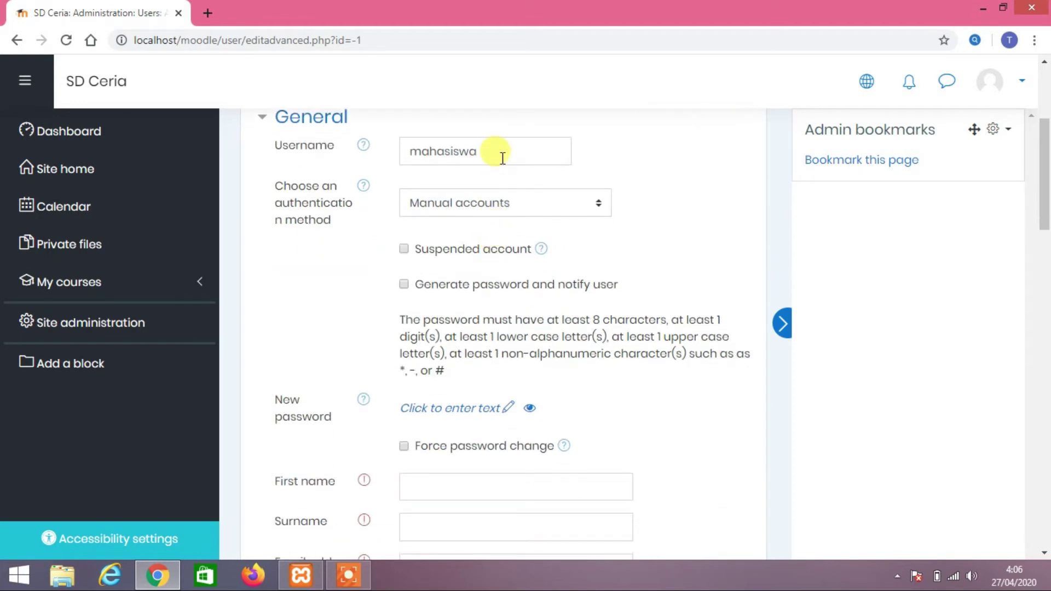
click(509, 409)
Set the new account's password, revealing it in plain text to check it
scroll(476, 356, down, 1)
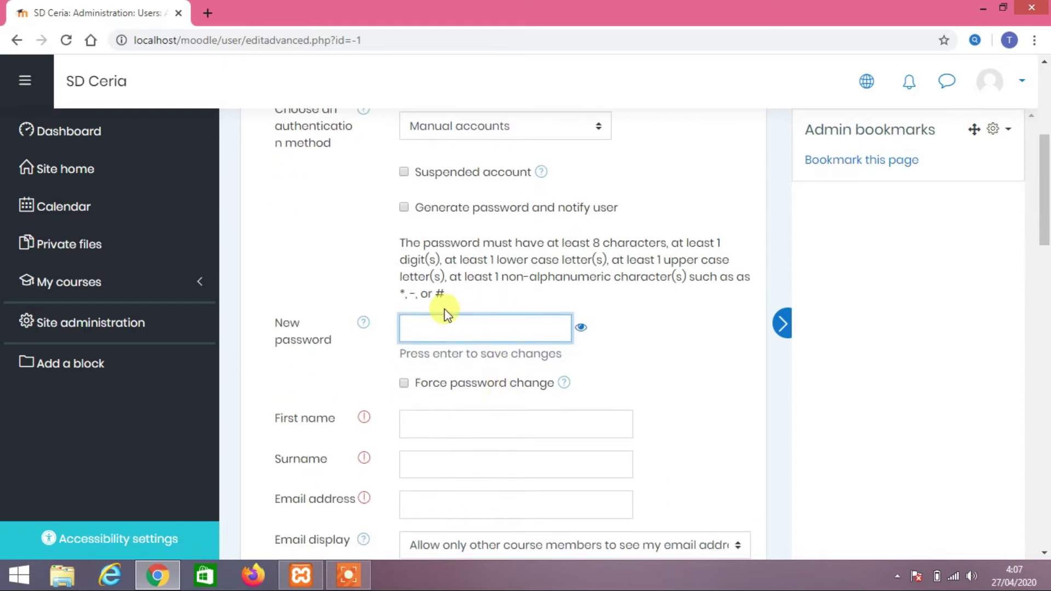
click(581, 329)
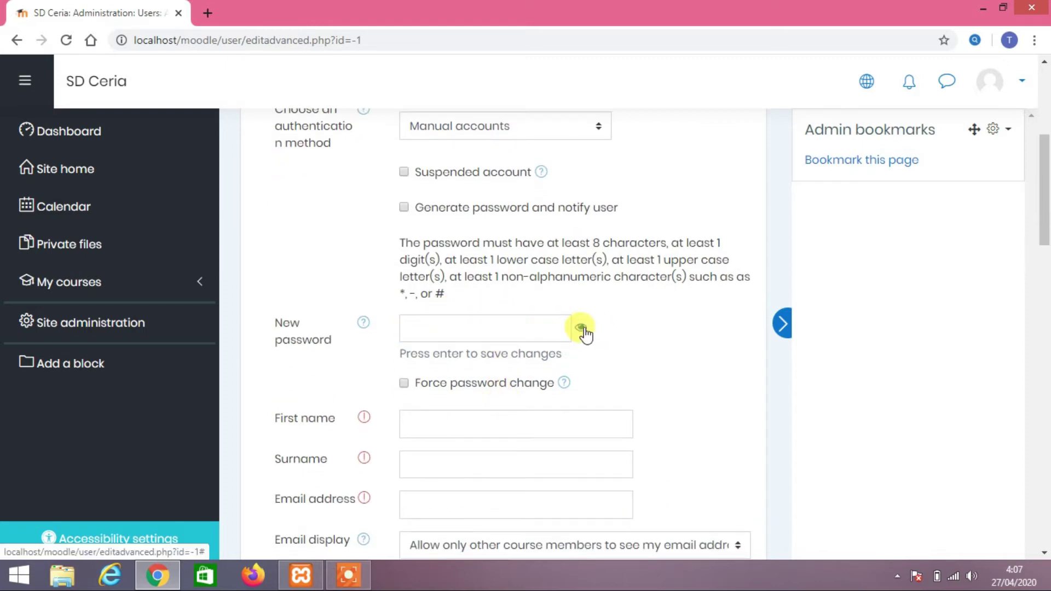
click(470, 327)
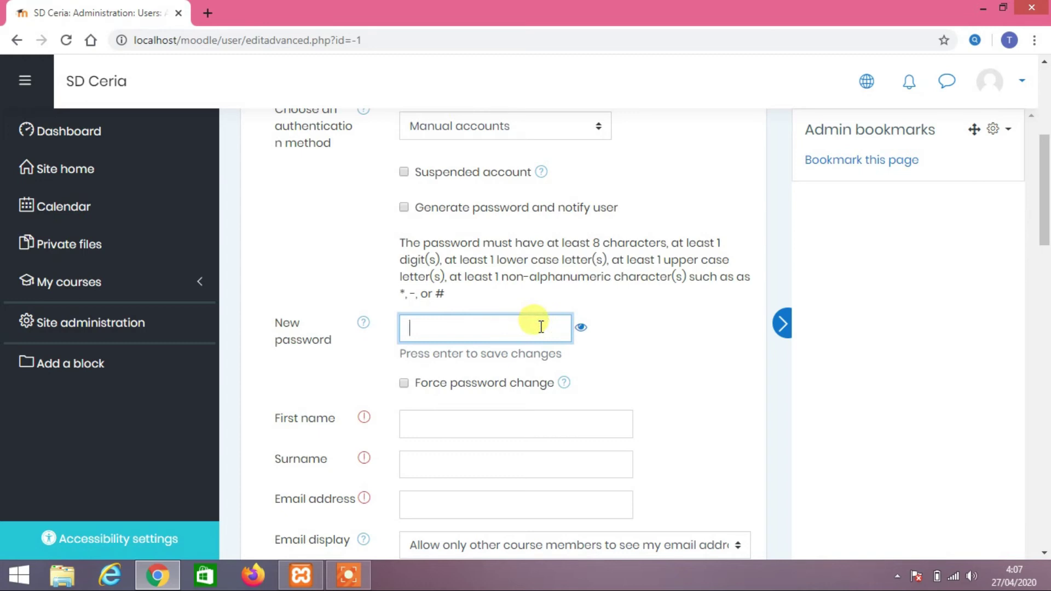
click(581, 327)
click(519, 318)
text(#$!@#$%)
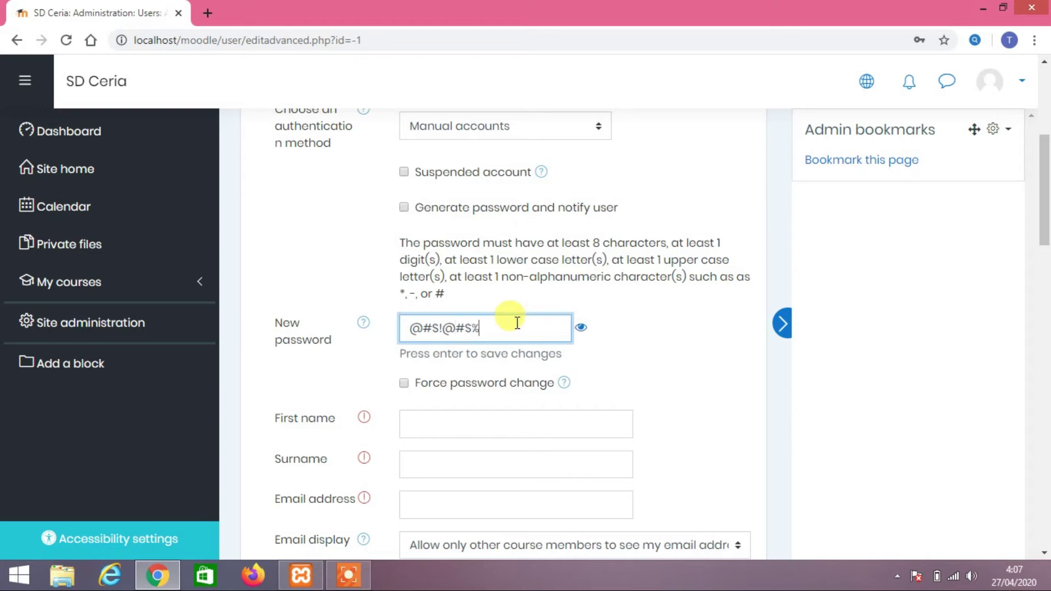
drag(492, 324, 403, 332)
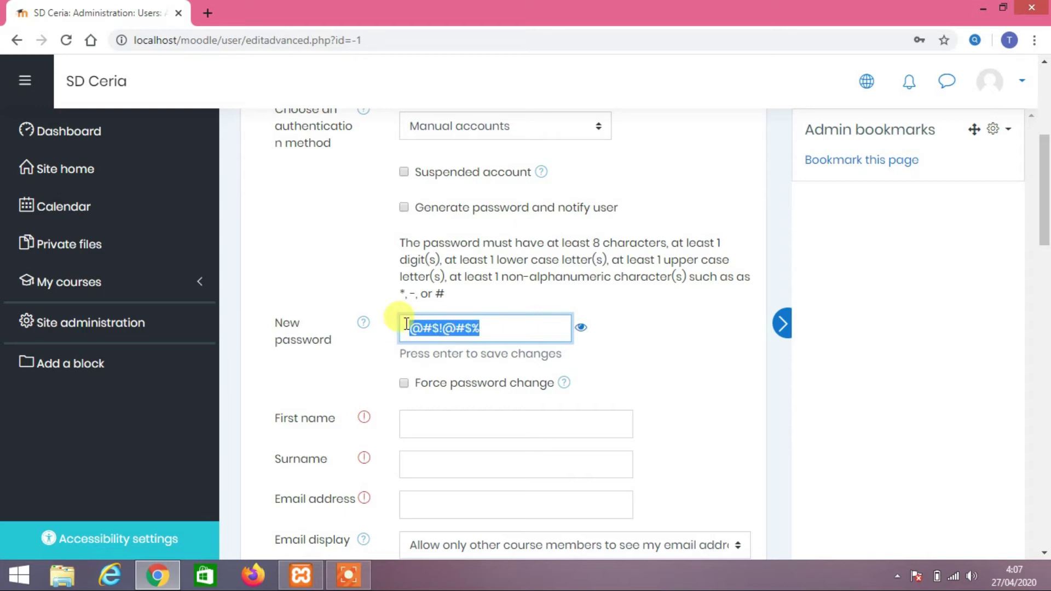
text(@Mahasiswa)
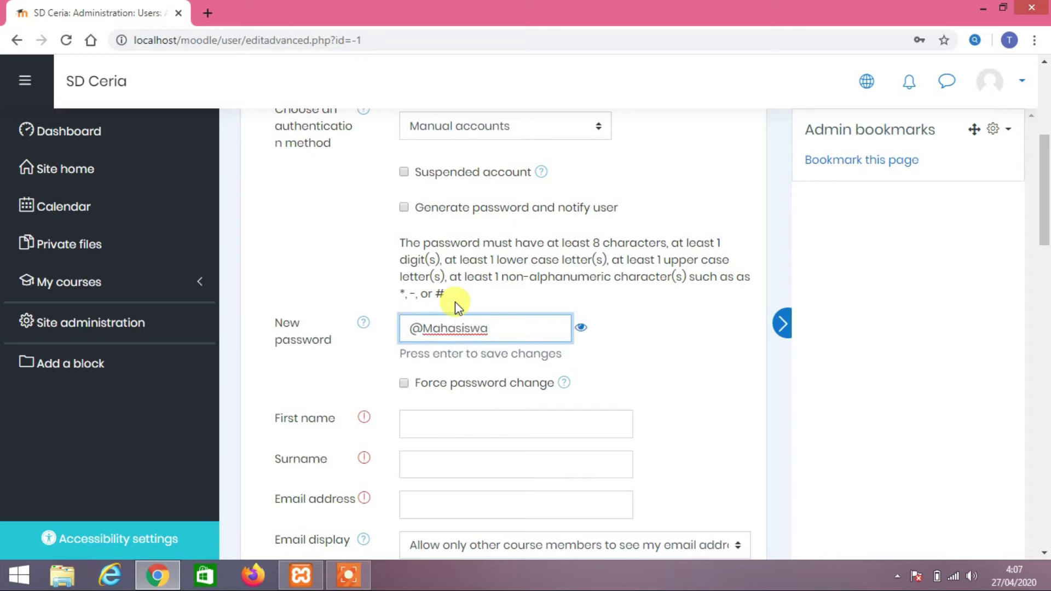
text(123)
Fill in the student's first name and surname, correcting typos
click(517, 425)
text(Mahasos)
key(BackSpace)
key(BackSpace)
text(iswa)
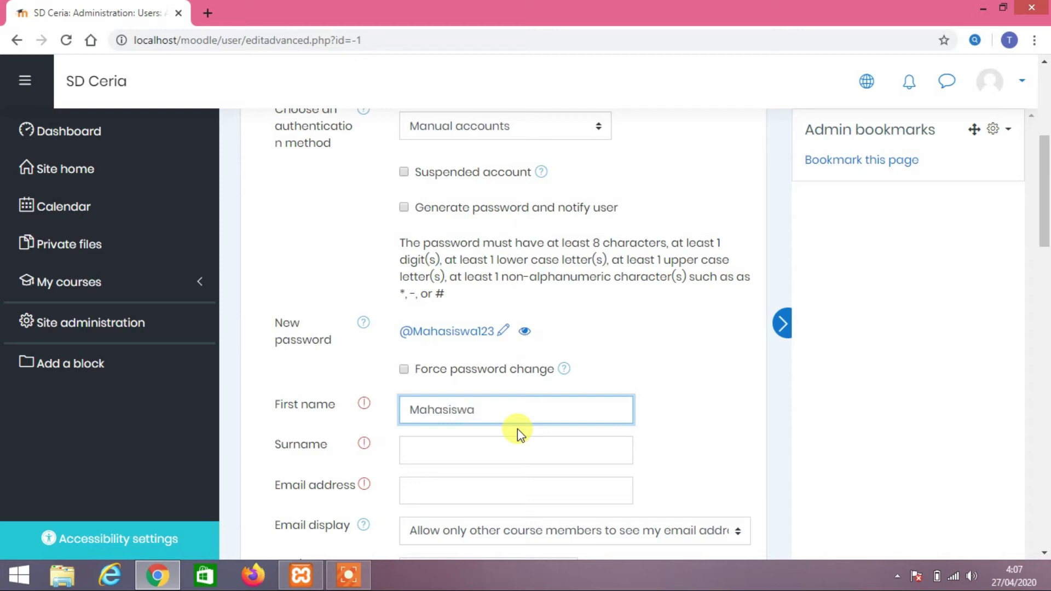
click(521, 443)
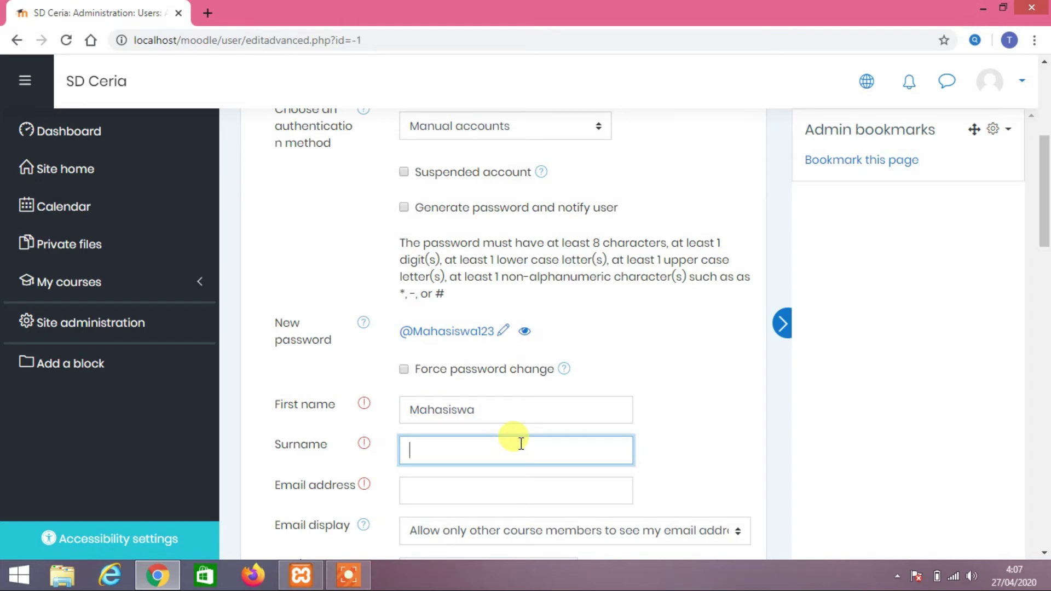
text(Ma)
key(BackSpace)
key(BackSpace)
scroll(521, 446, down, 3)
Enter the student's e-mail address and create the user account
click(492, 336)
scroll(492, 337, up, 5)
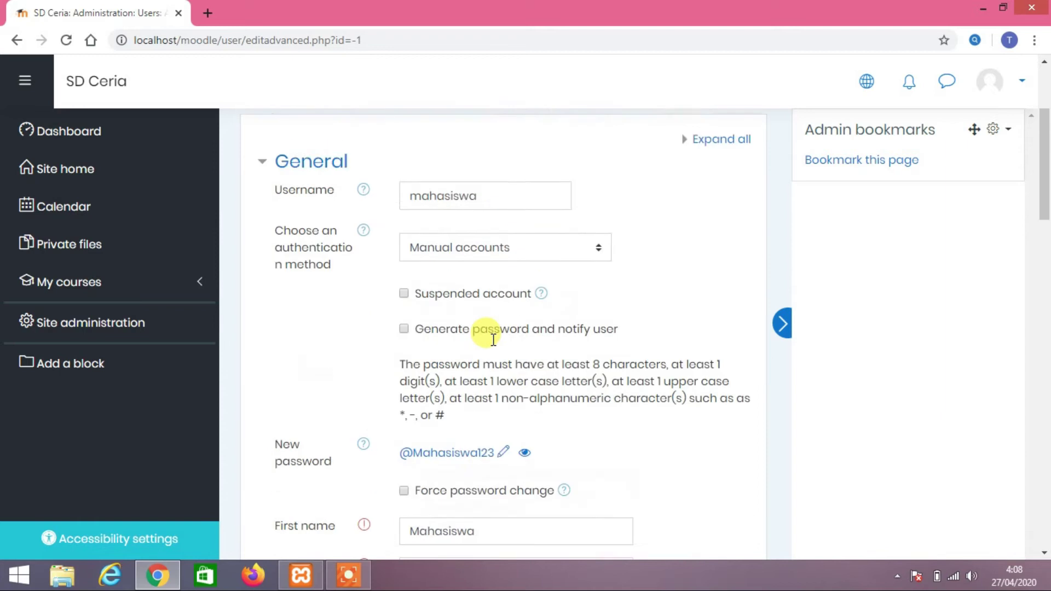
scroll(501, 350, down, 4)
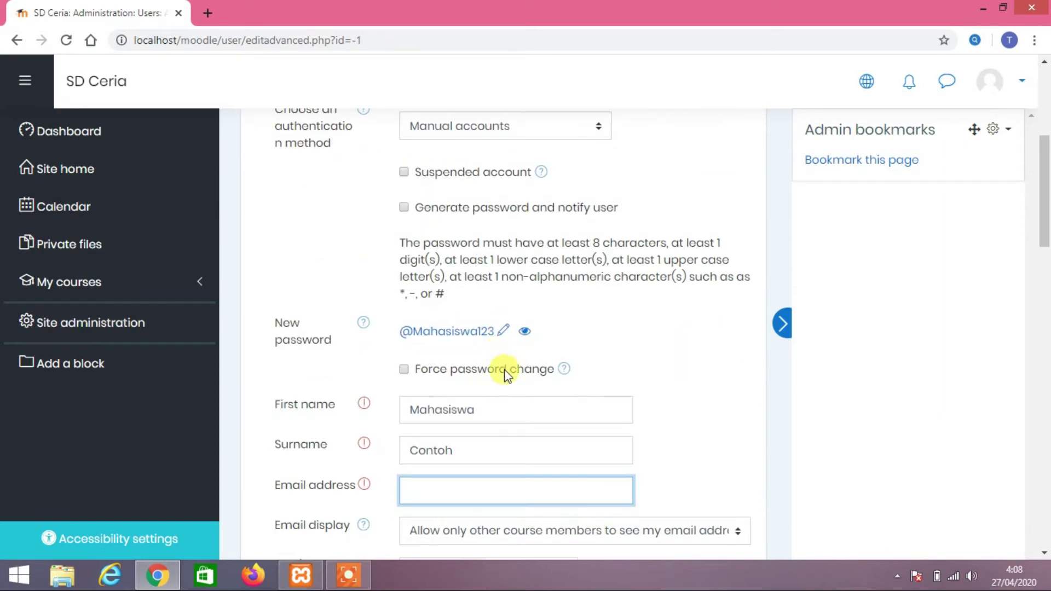
scroll(506, 480, down, 1)
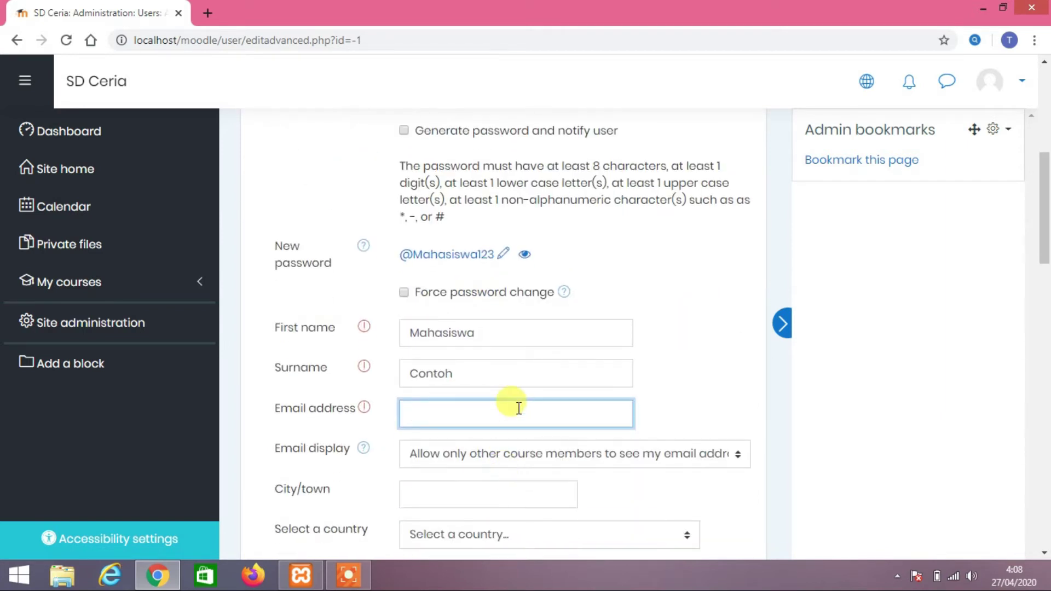
text(xample@gmail.co)
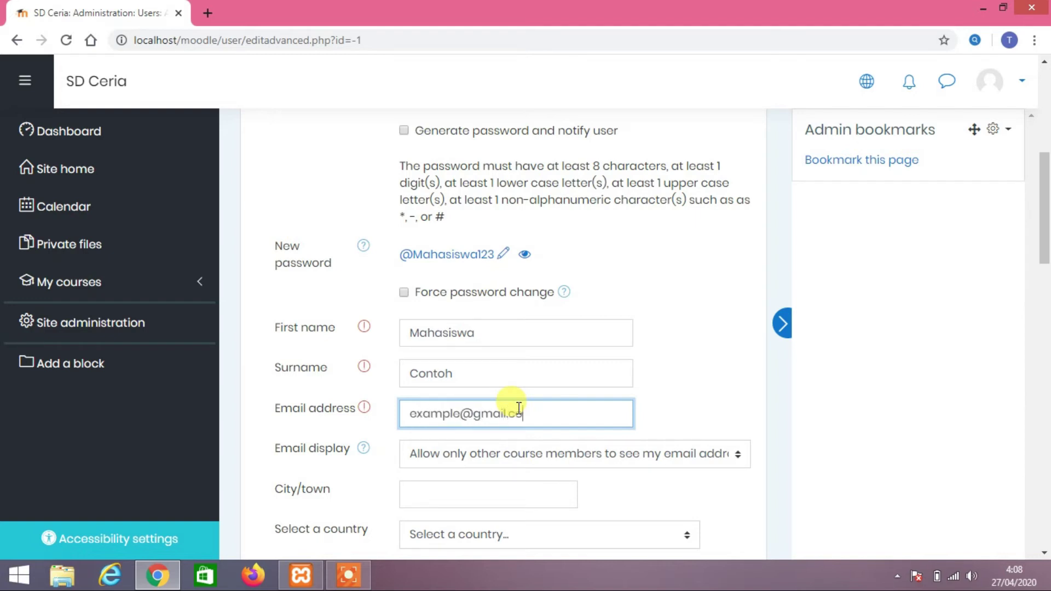
text(m)
scroll(518, 407, down, 7)
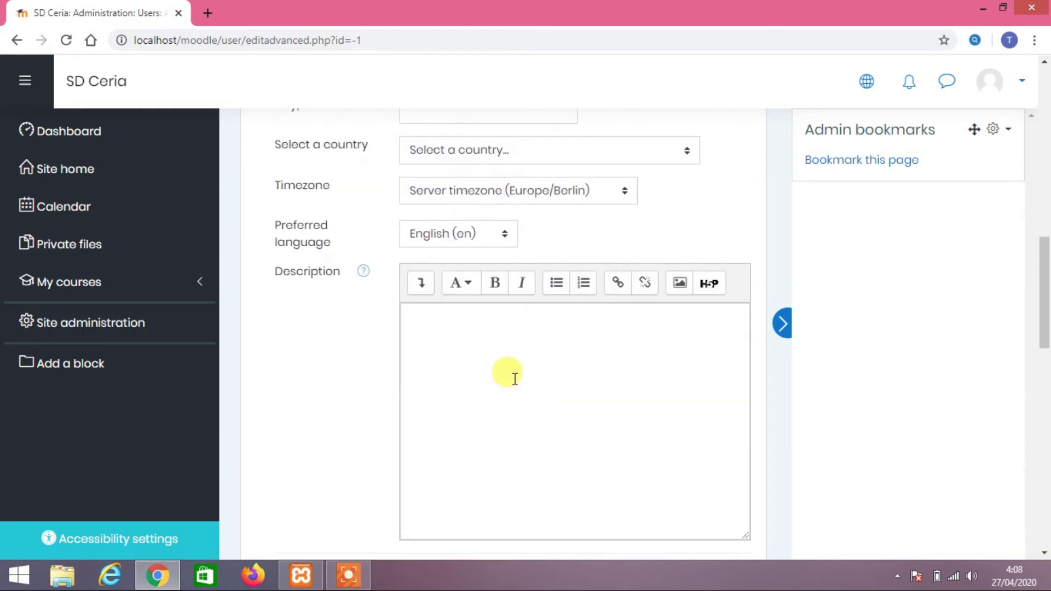
scroll(504, 371, up, 4)
scroll(481, 362, down, 9)
scroll(482, 350, up, 7)
scroll(487, 334, down, 15)
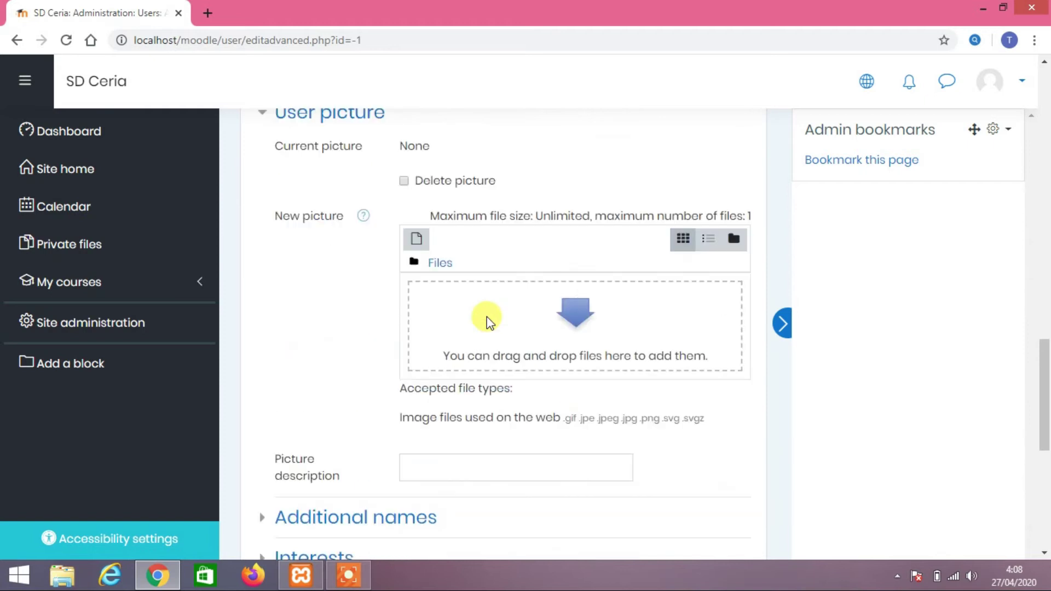
click(460, 408)
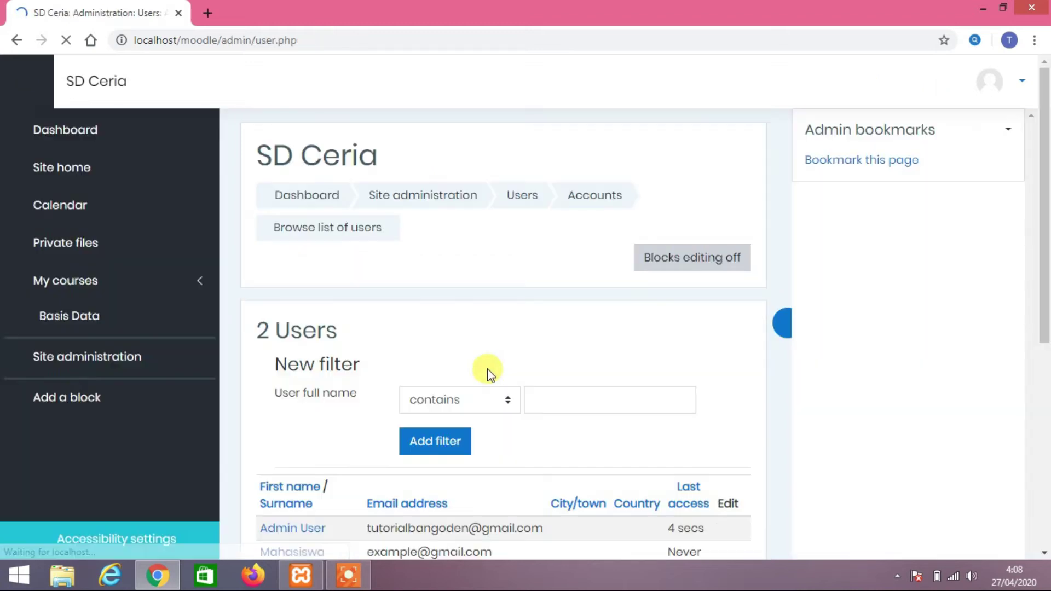
Open the Basis Data course from My courses and view its Participants page
scroll(487, 370, down, 1)
scroll(487, 369, down, 3)
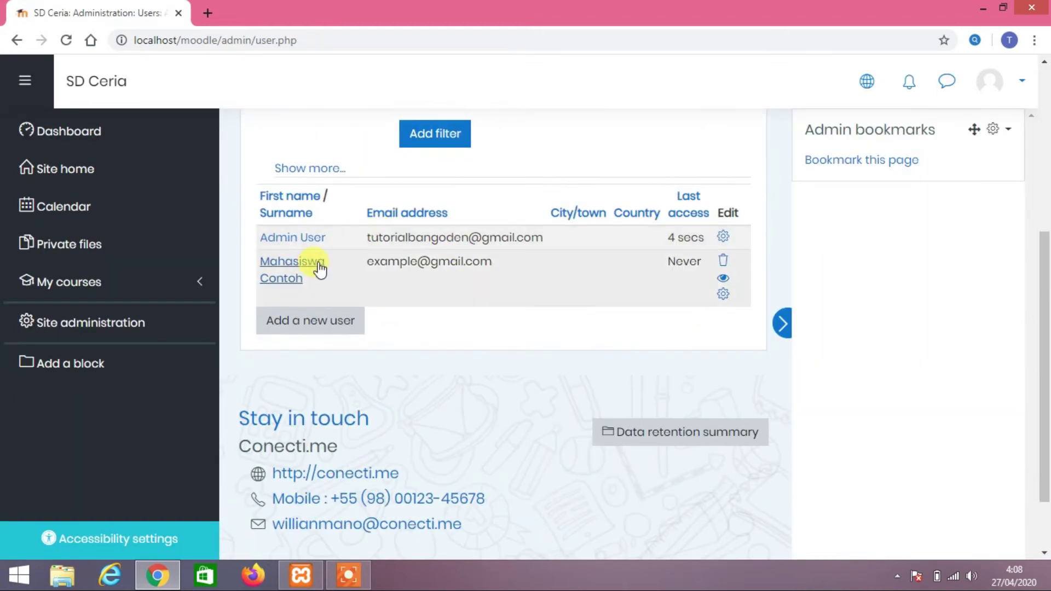
click(171, 290)
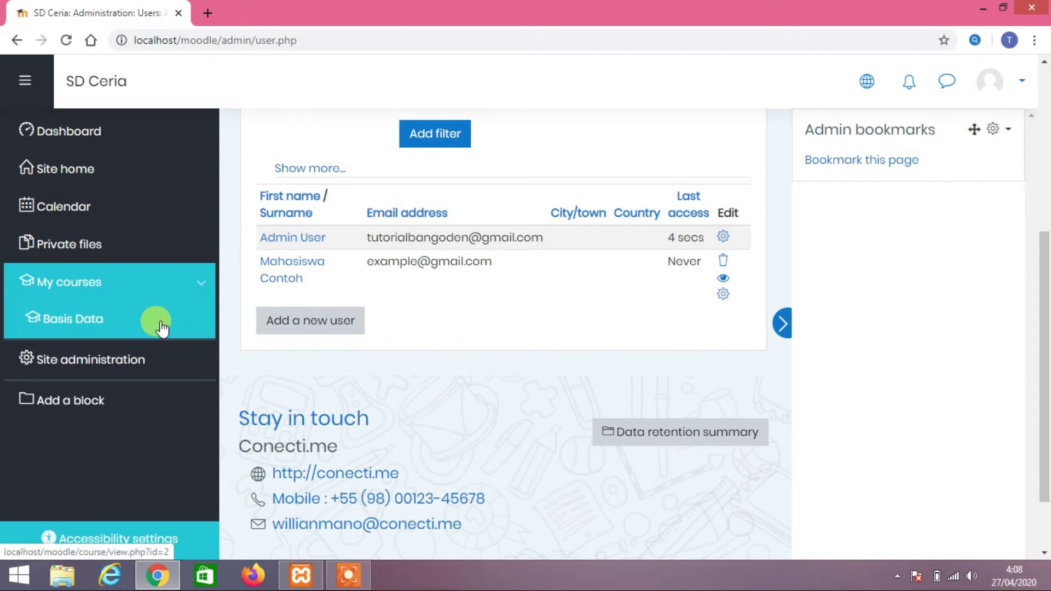
click(108, 326)
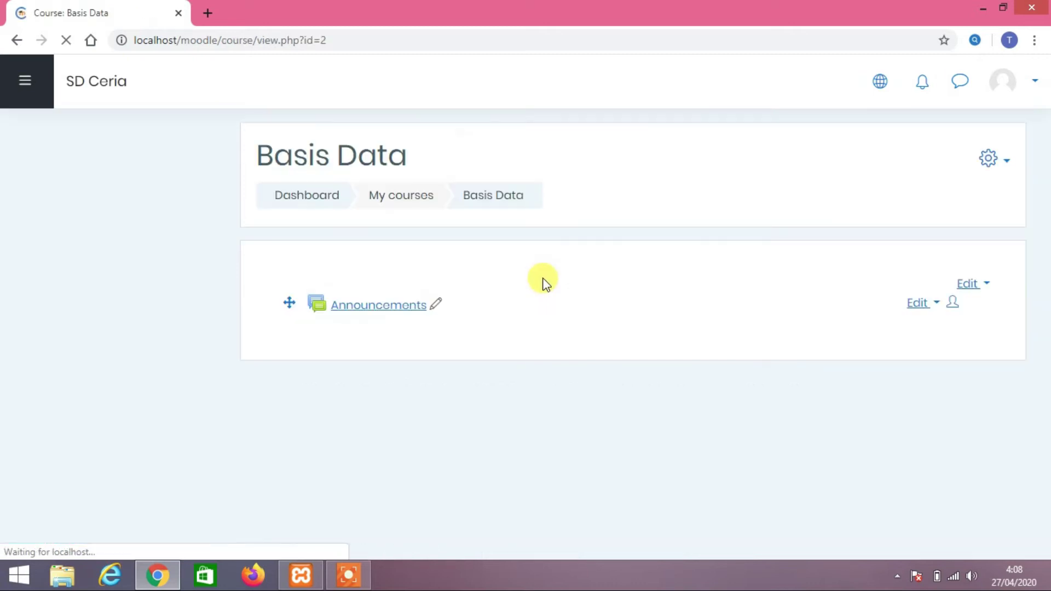
scroll(542, 280, down, 2)
scroll(542, 280, up, 2)
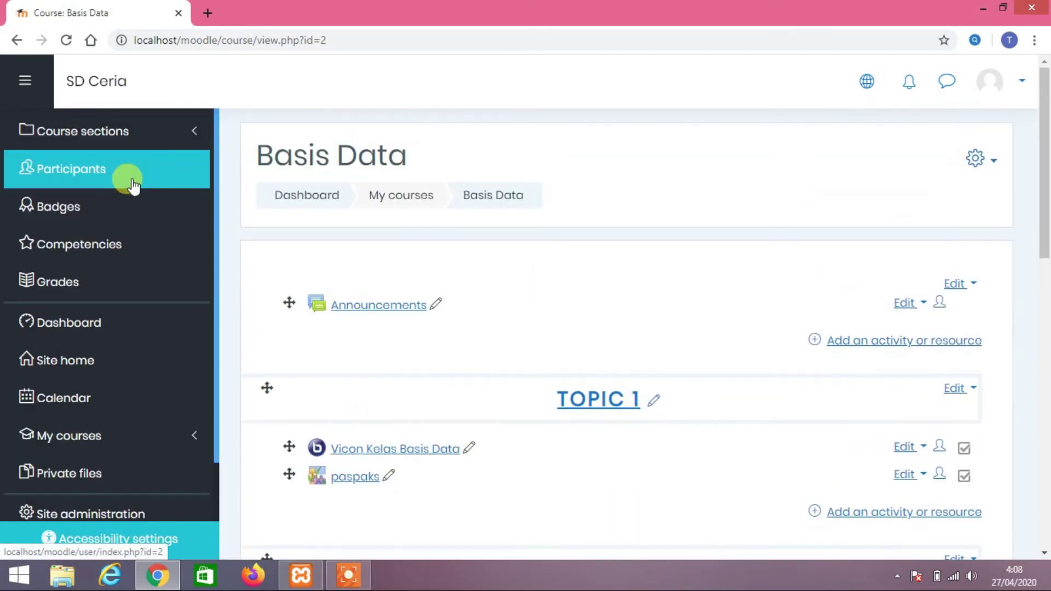
click(153, 186)
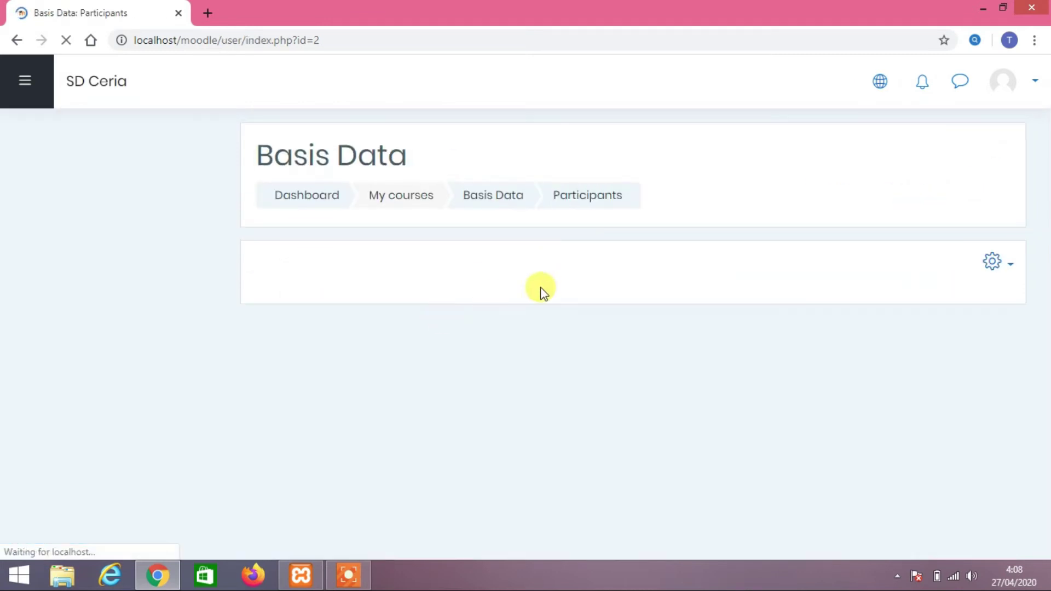
scroll(543, 284, down, 5)
scroll(466, 224, up, 6)
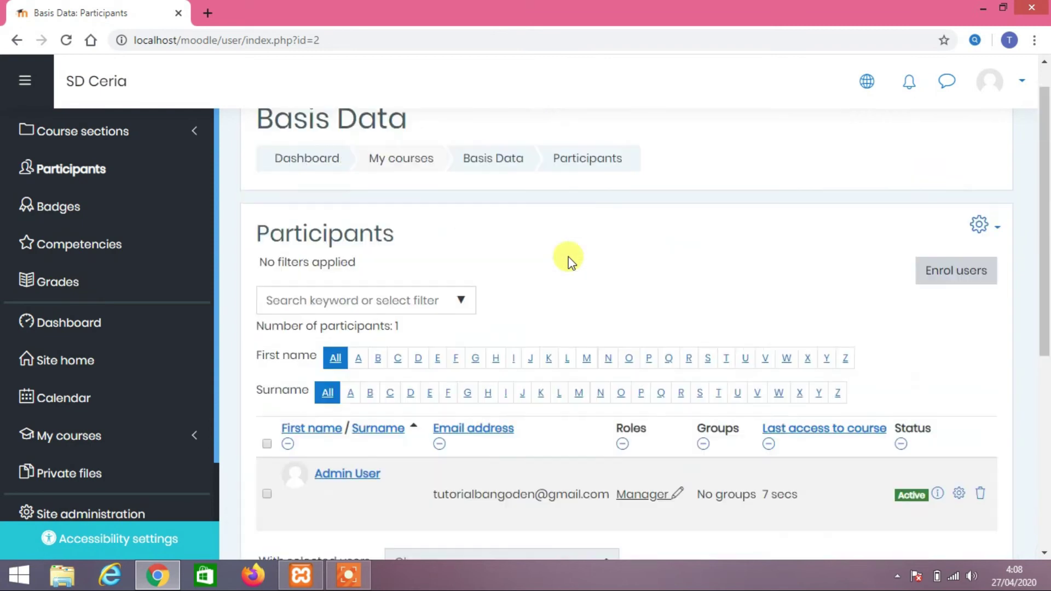
Enrol the new student account in Basis Data with the Student role
click(968, 311)
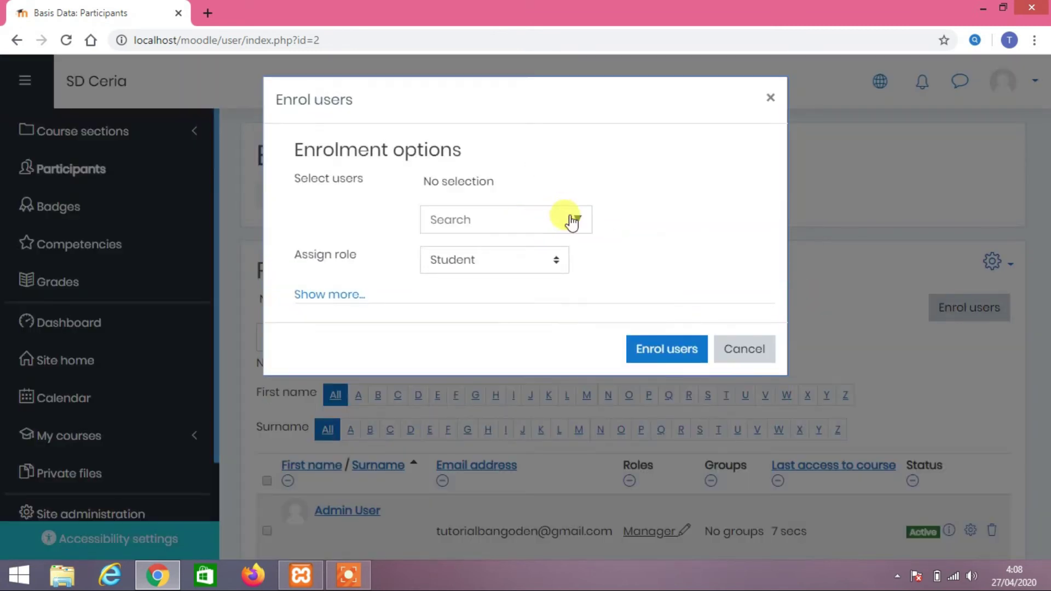
click(578, 219)
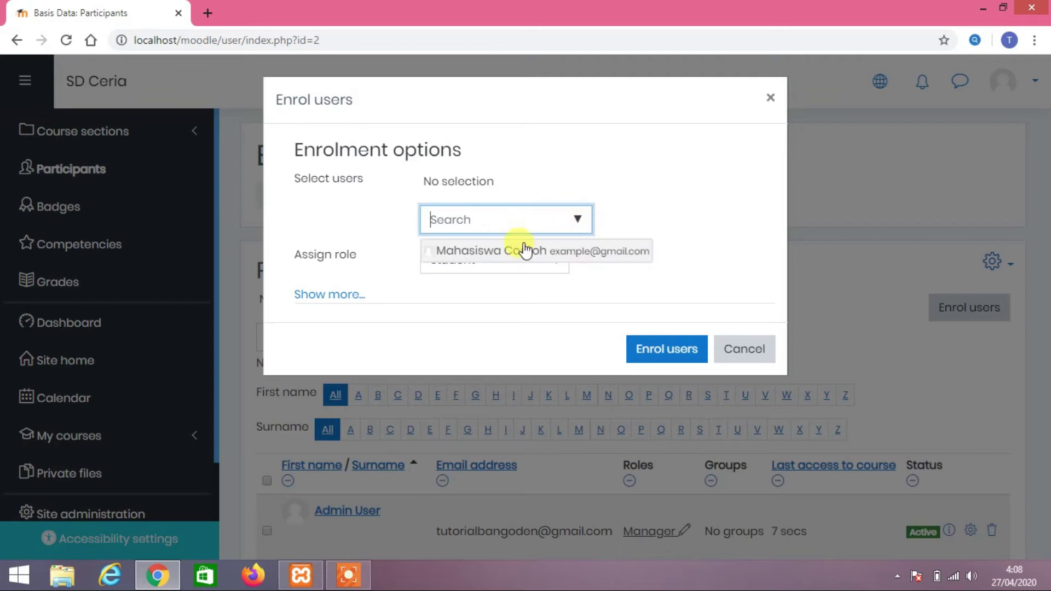
click(525, 252)
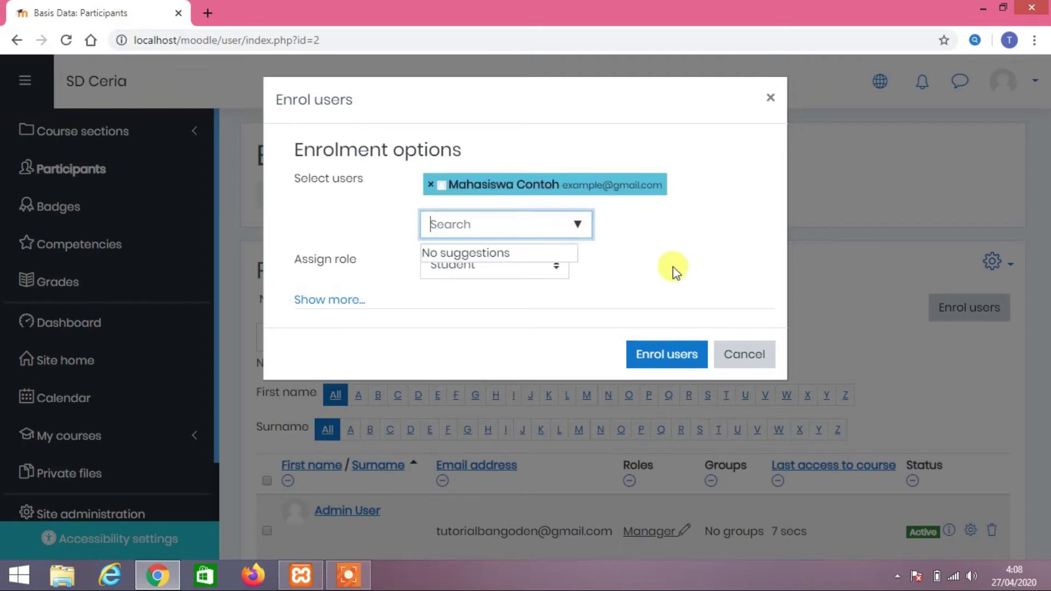
click(666, 354)
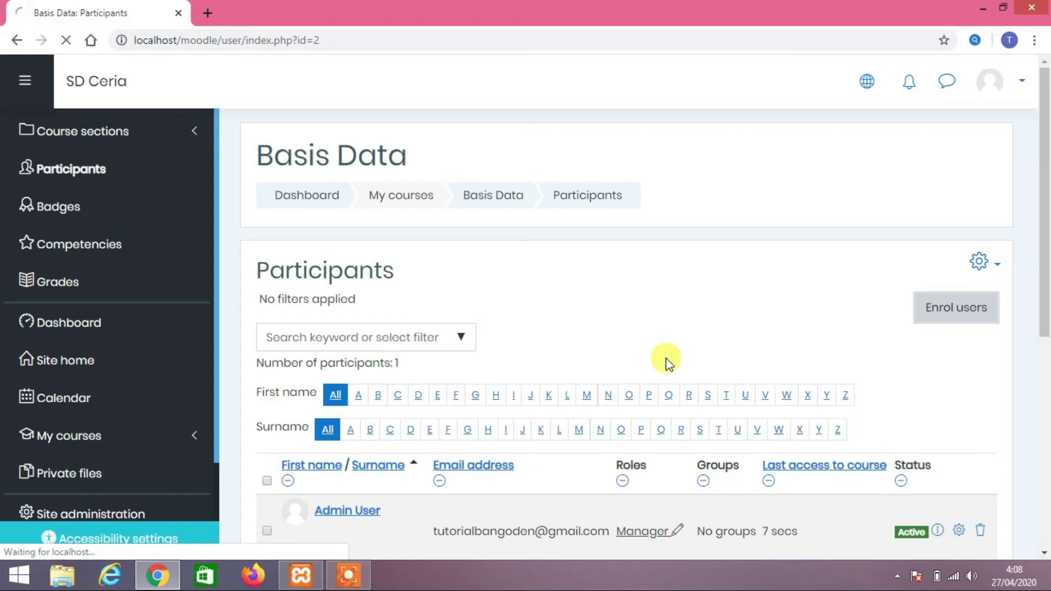
scroll(666, 359, down, 4)
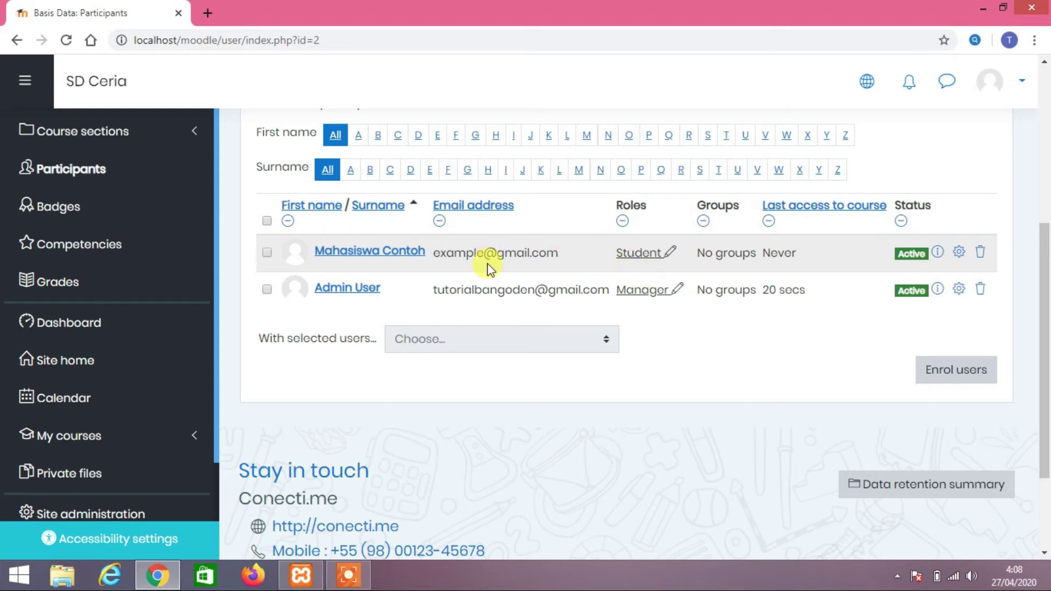
scroll(579, 348, down, 2)
scroll(580, 348, up, 6)
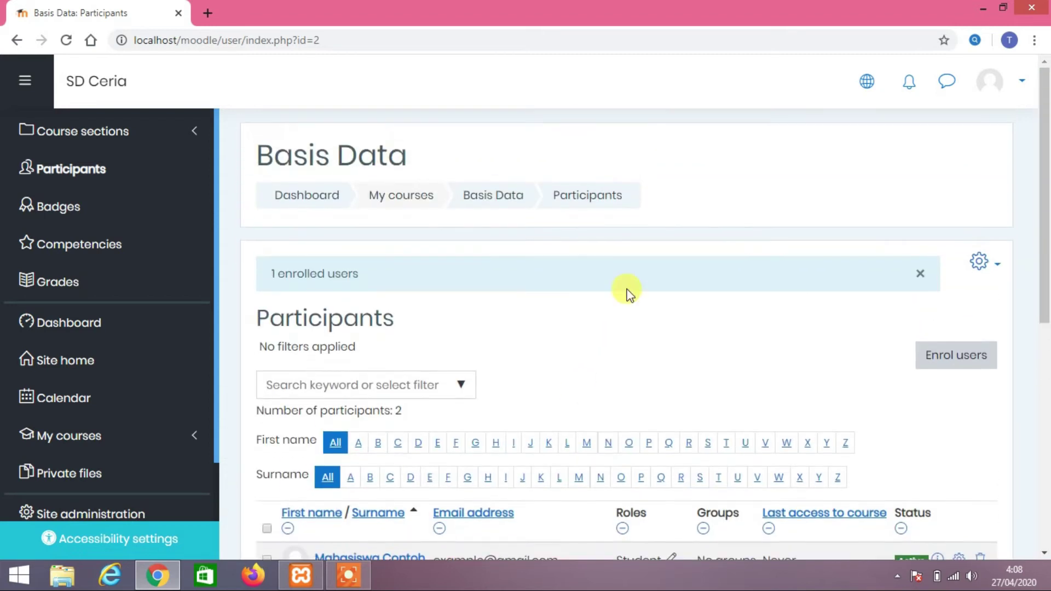
scroll(602, 383, down, 3)
scroll(21, 372, down, 1)
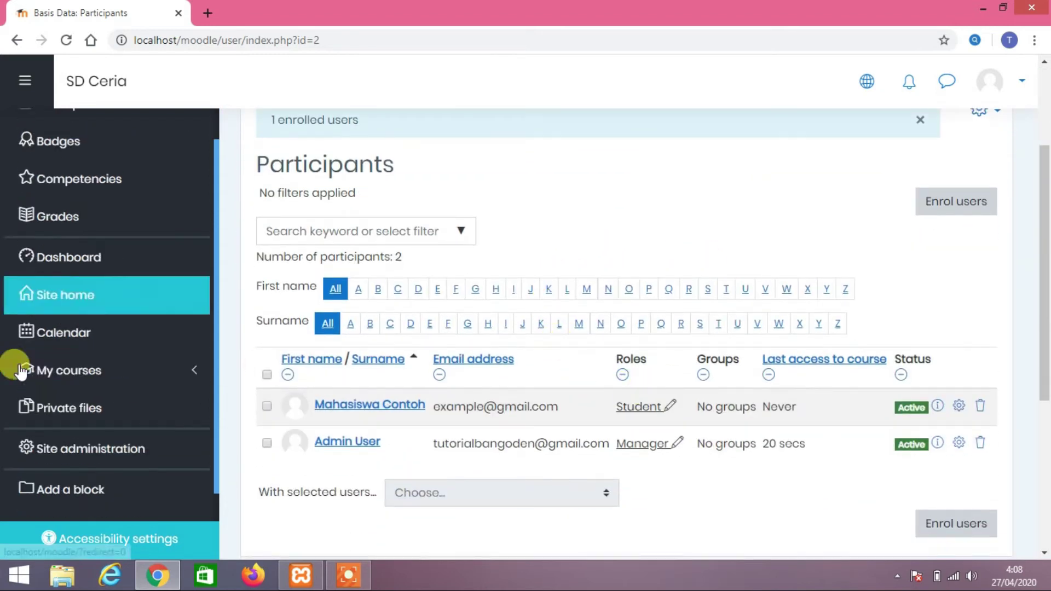
Open Soal UTS Matkul Basis Data from the Basis Data course and confirm the Participants count is 1
click(83, 367)
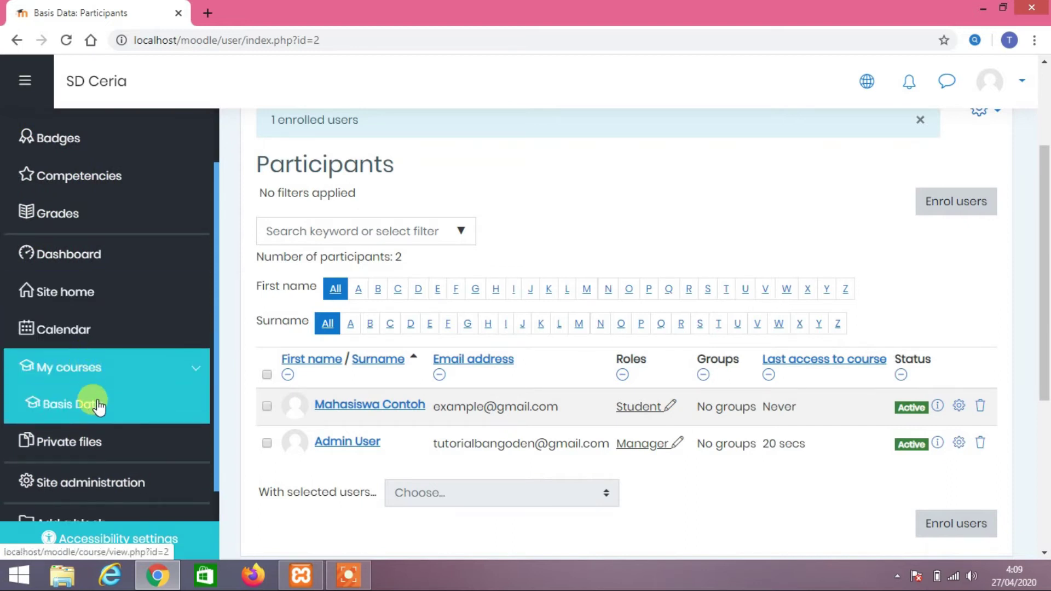
click(98, 405)
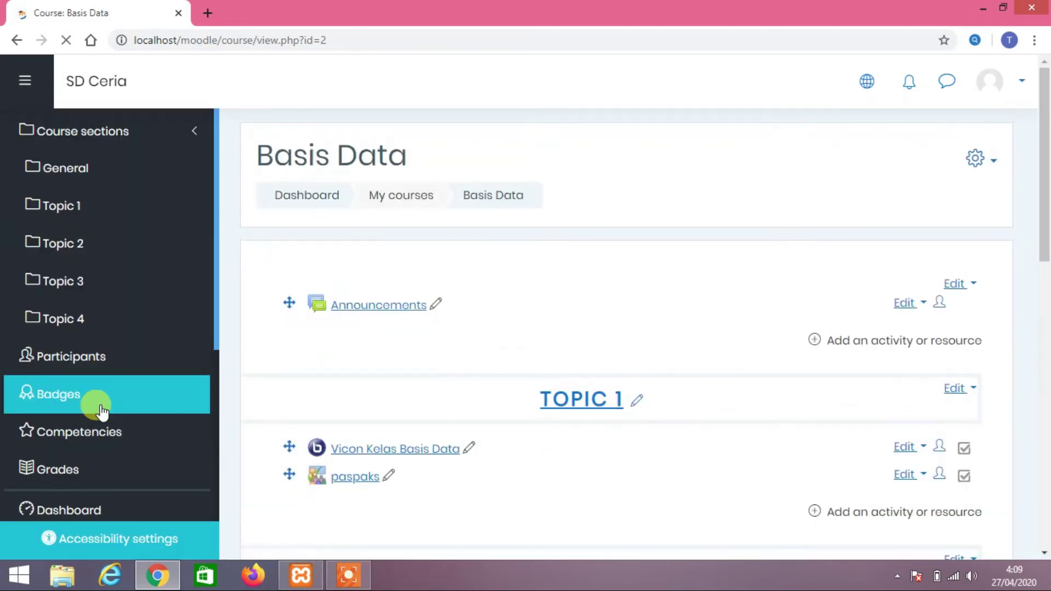
scroll(462, 371, down, 5)
scroll(462, 372, down, 2)
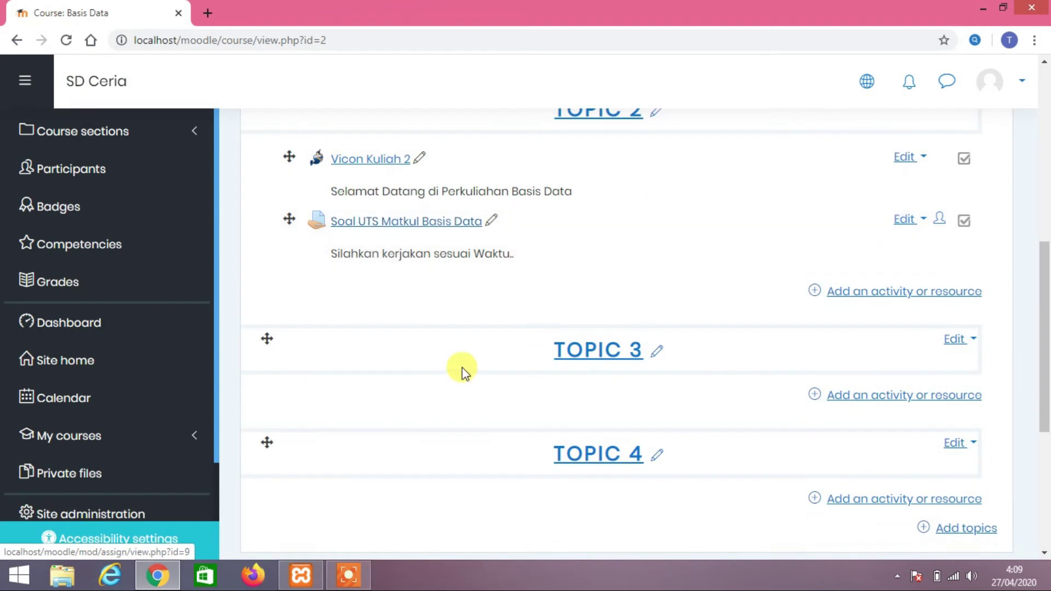
click(431, 224)
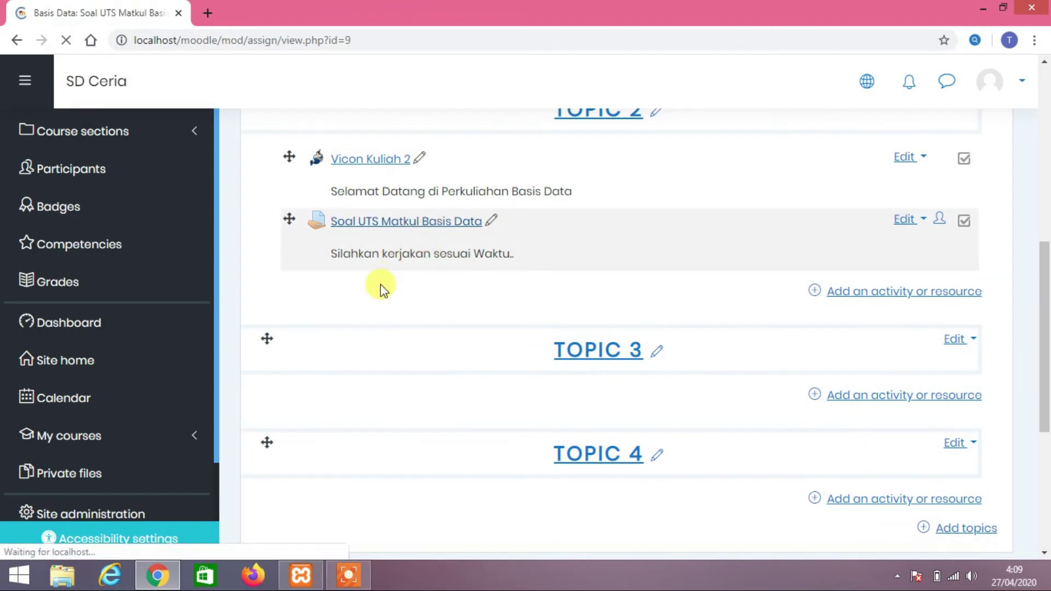
scroll(438, 315, down, 5)
drag(251, 232, 376, 227)
click(568, 237)
triple_click(301, 232)
triple_click(330, 232)
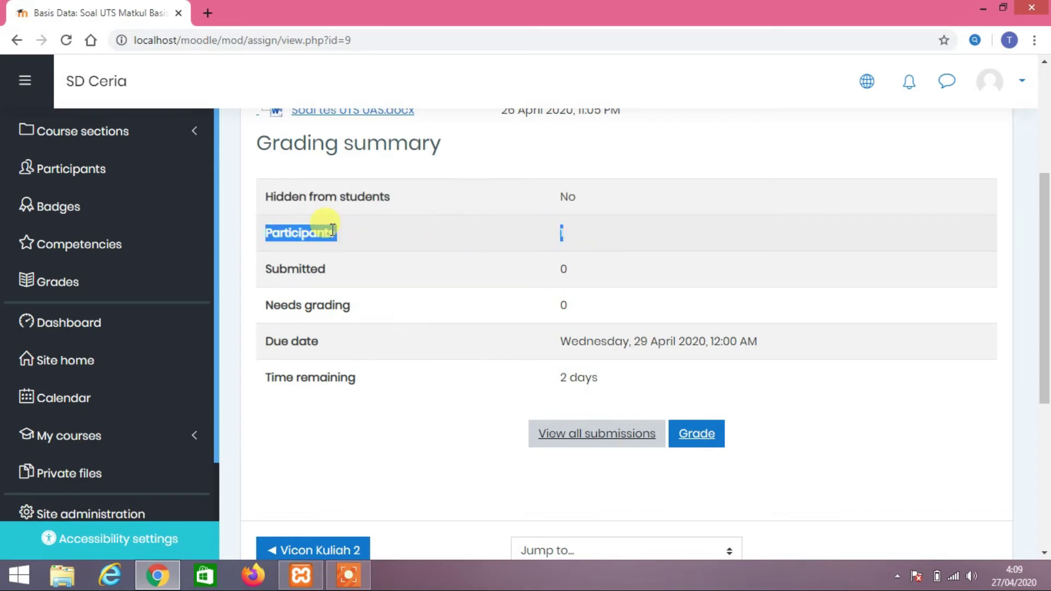
click(330, 232)
Log out of the admin account and enter the student's username on the login page
click(996, 95)
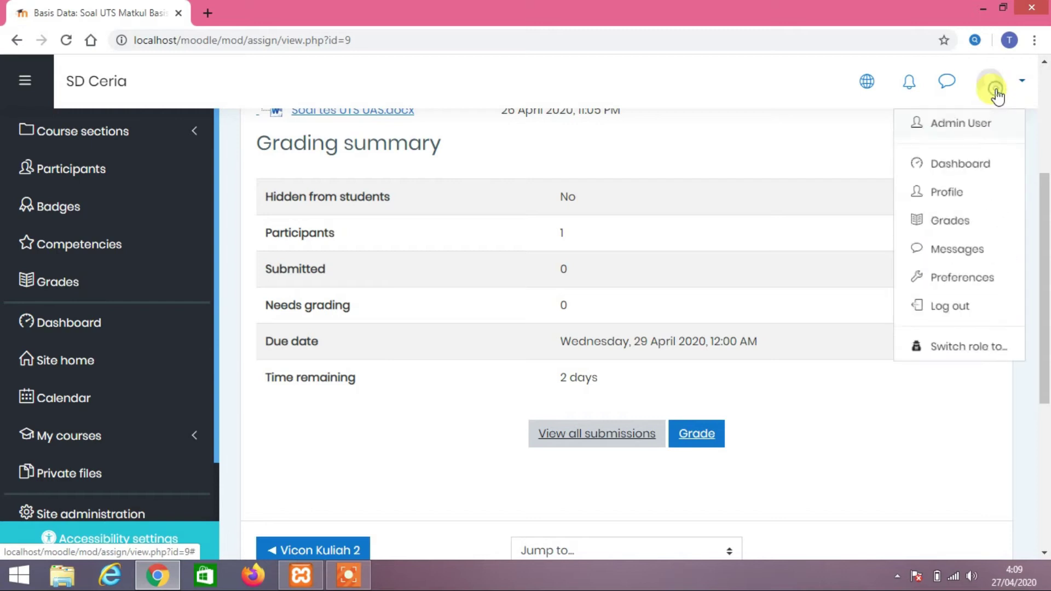
click(968, 324)
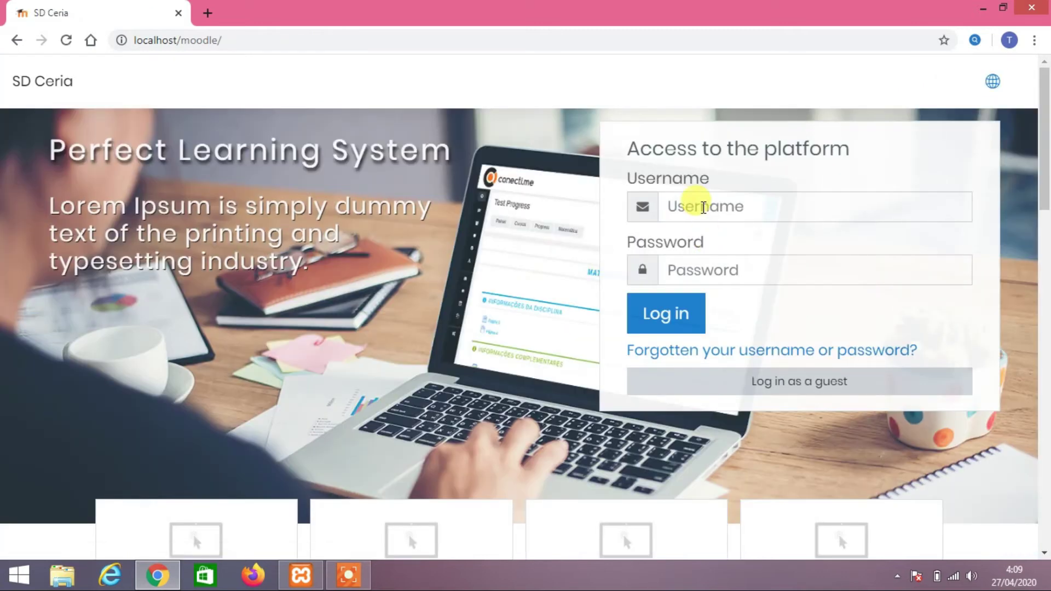
click(703, 207)
text(mahasiswa)
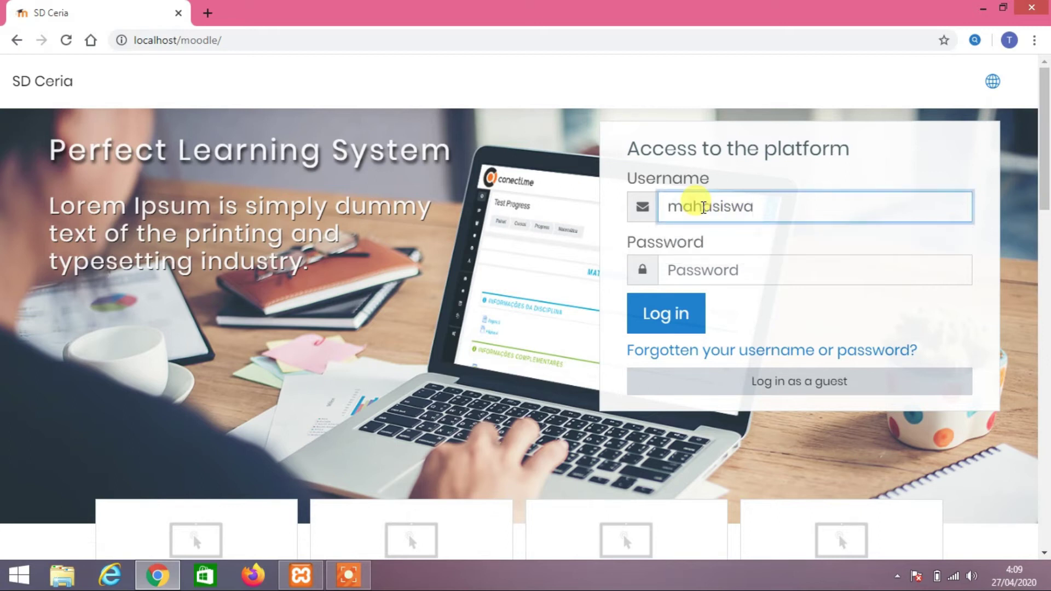
key(Tab)
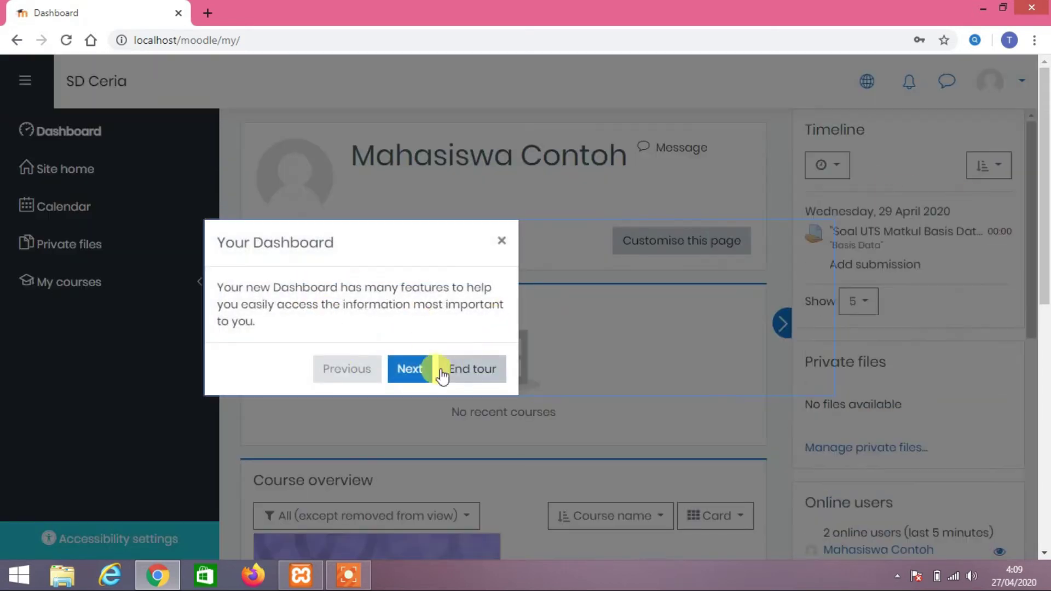
Dismiss the tours, enter the Basis Data course and open Soal UTS Matkul Basis Data under Topic 2
click(443, 372)
scroll(529, 342, down, 4)
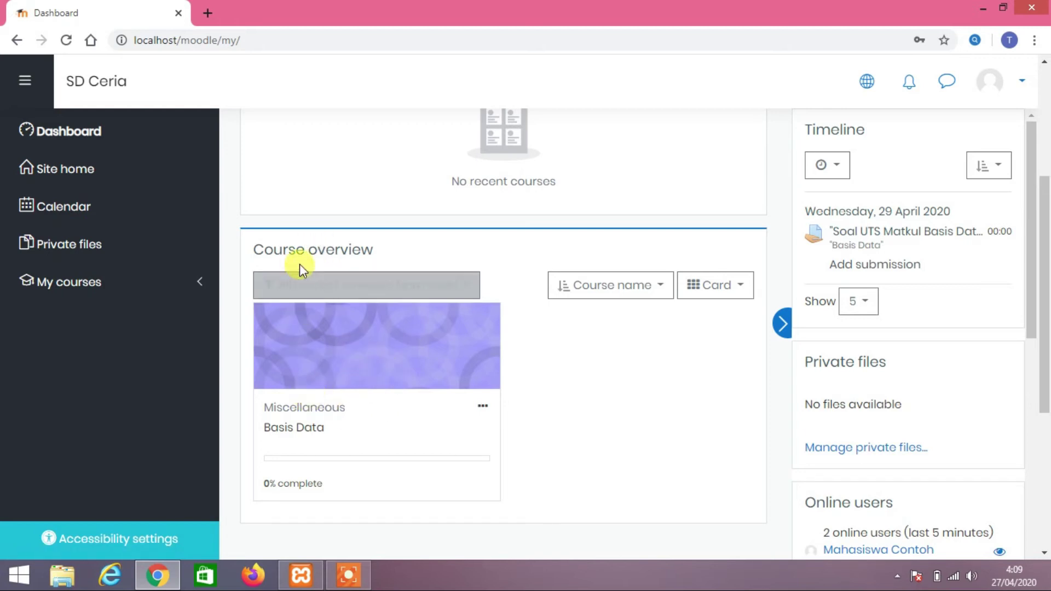
click(335, 366)
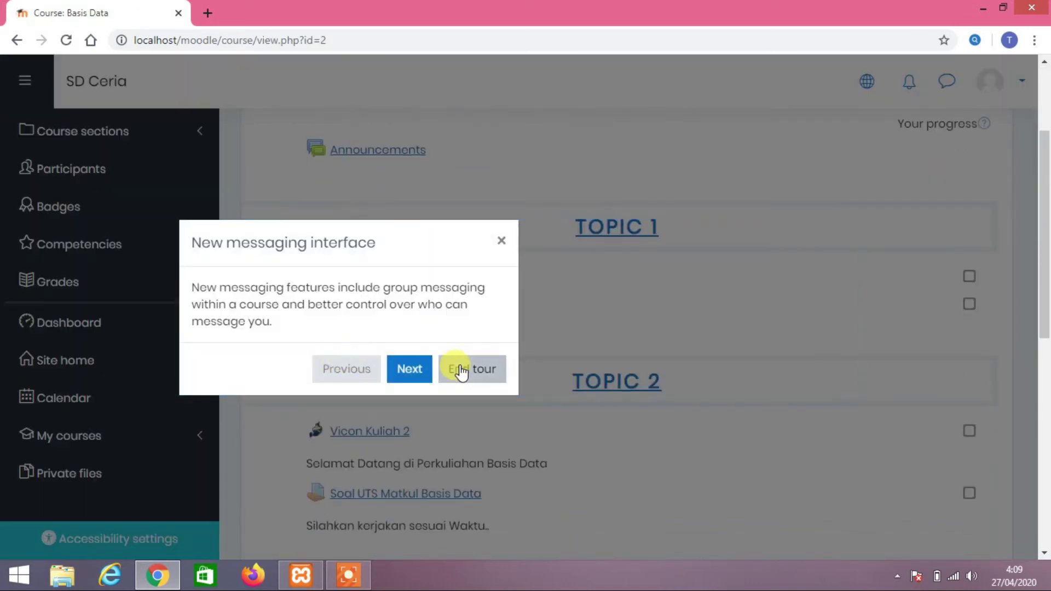
click(459, 366)
scroll(498, 317, down, 5)
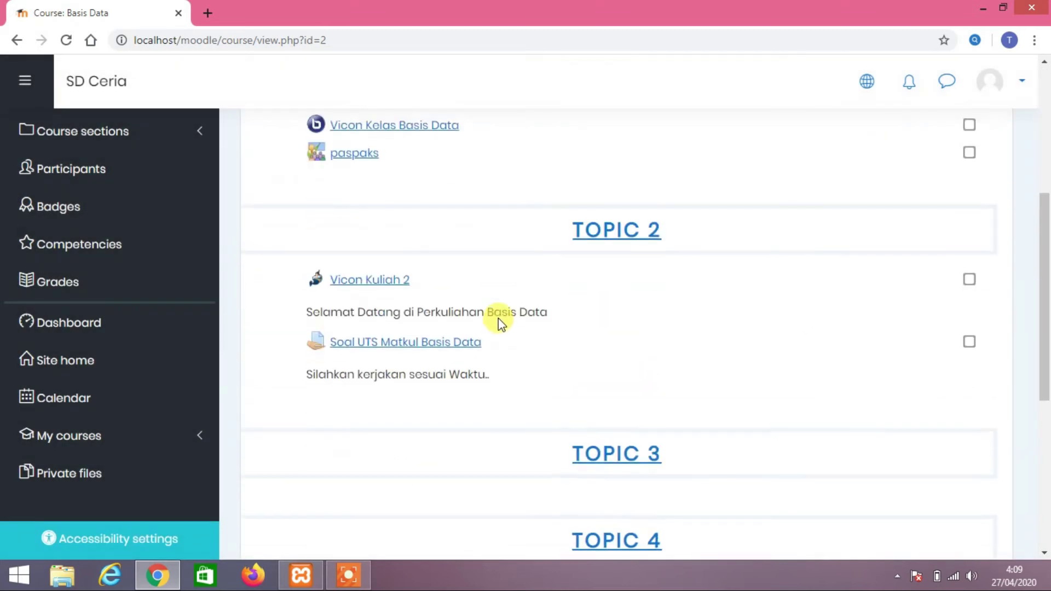
scroll(498, 318, up, 4)
scroll(498, 318, down, 4)
scroll(498, 317, up, 5)
scroll(498, 317, down, 5)
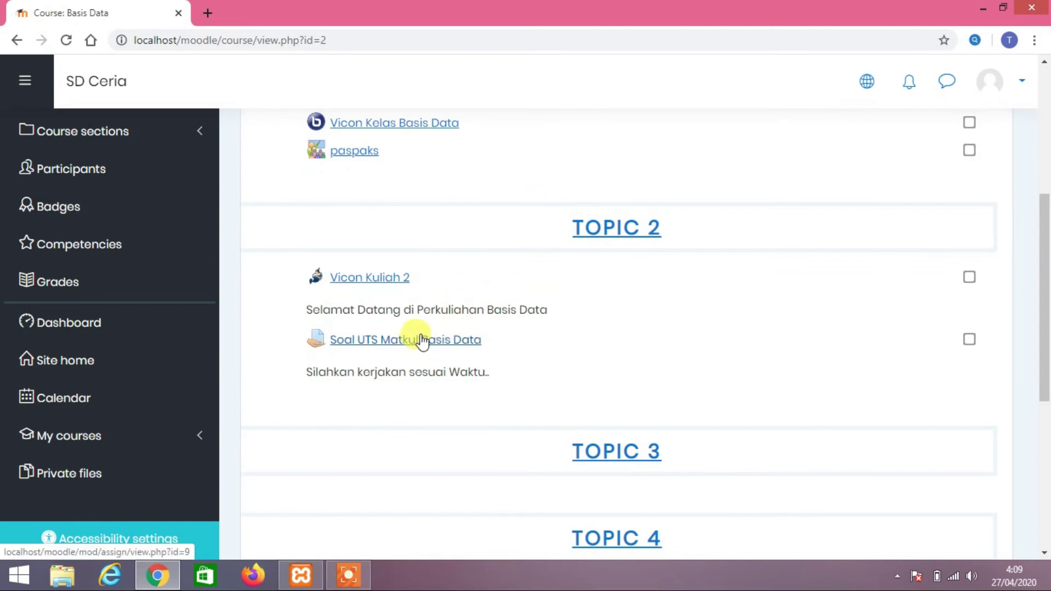
click(367, 352)
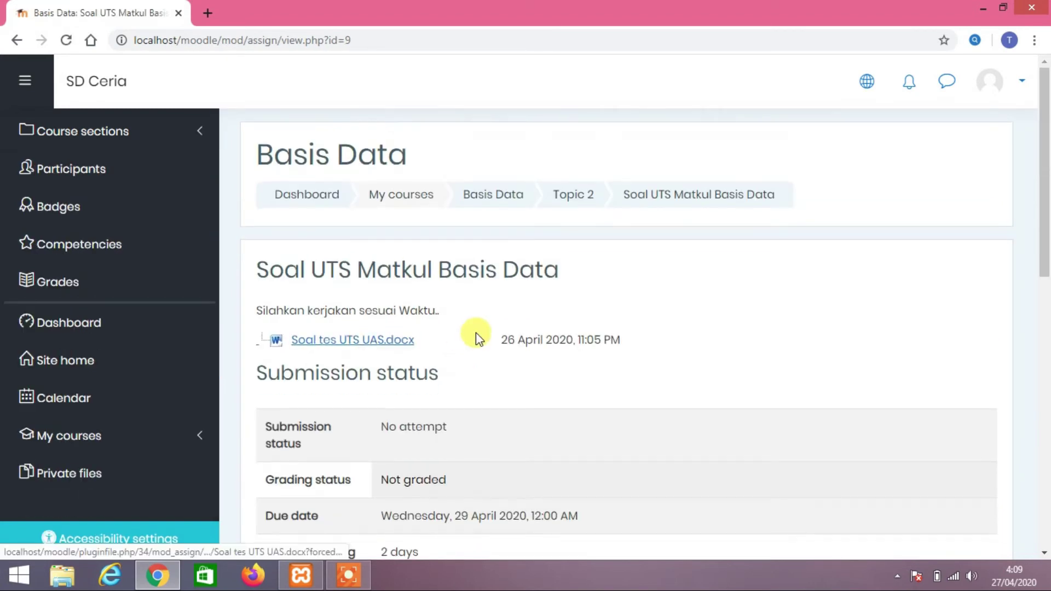
Review the assignment's title, due date and grading status on the Moodle page
scroll(476, 334, down, 3)
scroll(468, 331, up, 1)
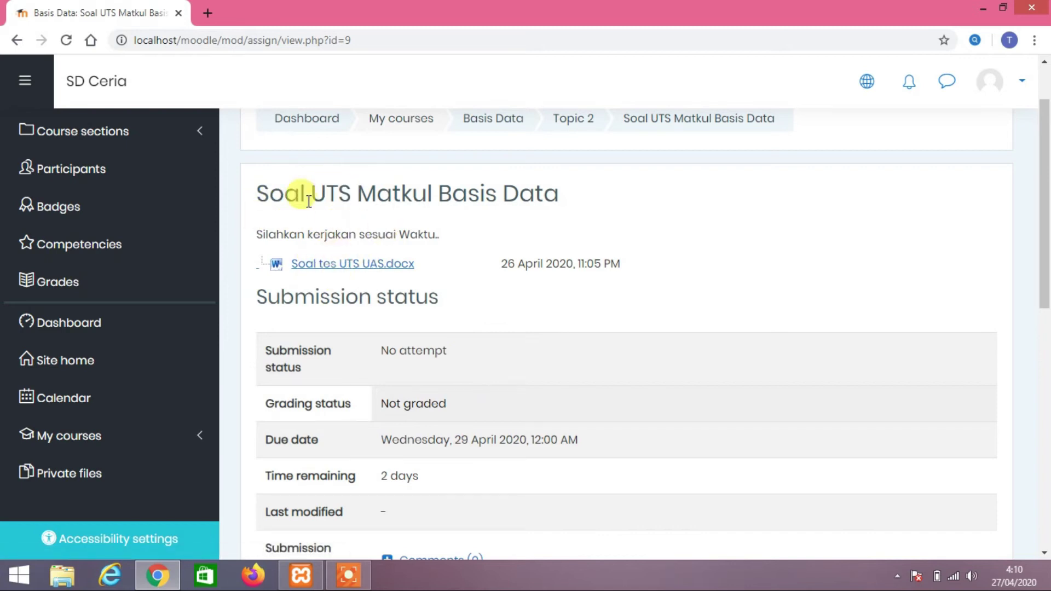
triple_click(473, 199)
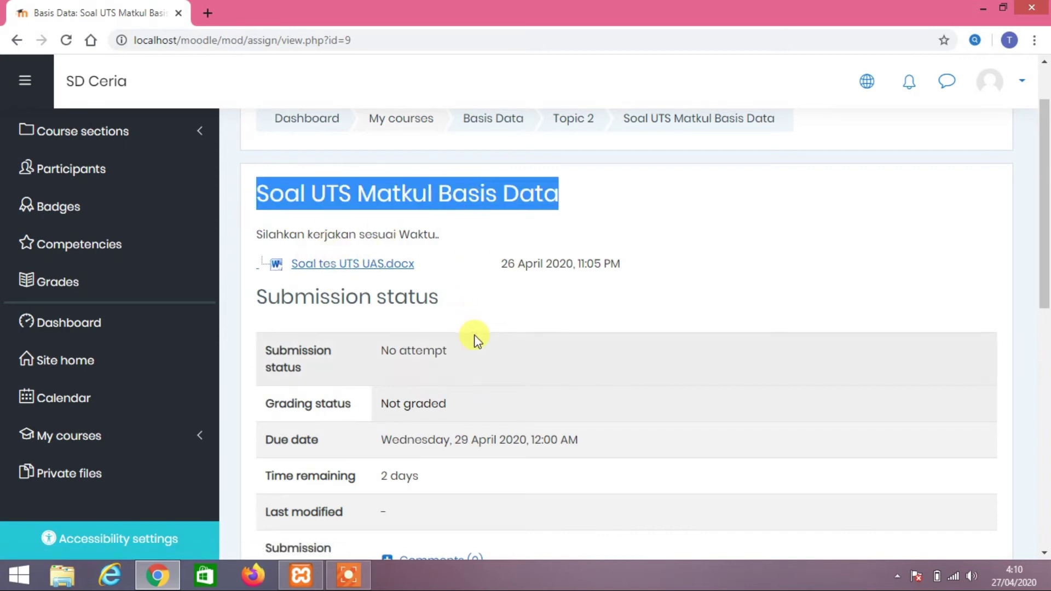
click(474, 334)
scroll(474, 334, down, 3)
scroll(395, 290, up, 2)
drag(419, 395, 383, 408)
drag(386, 361, 470, 367)
triple_click(467, 368)
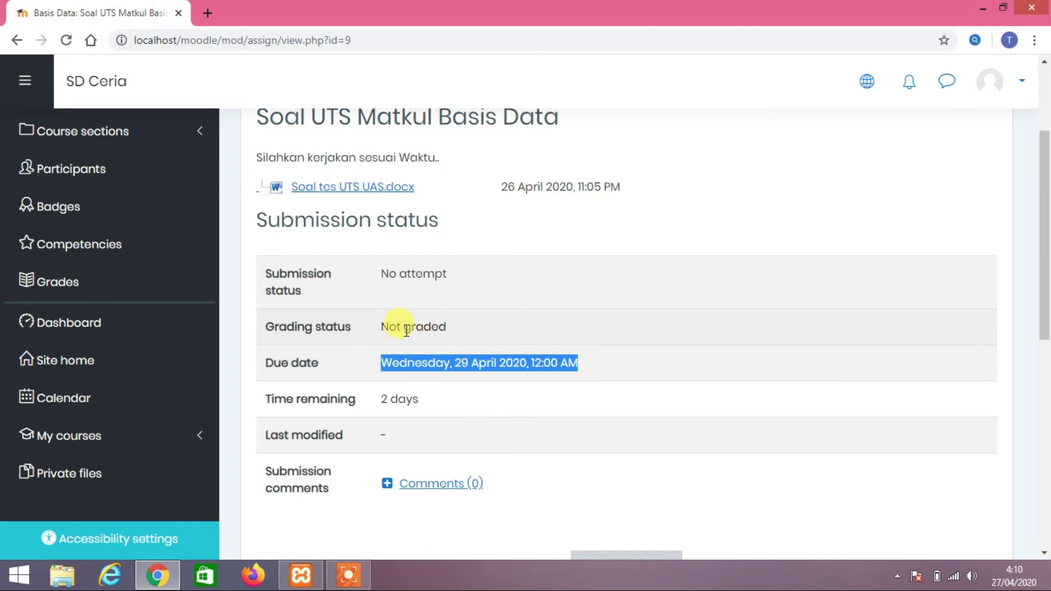
drag(389, 329, 398, 305)
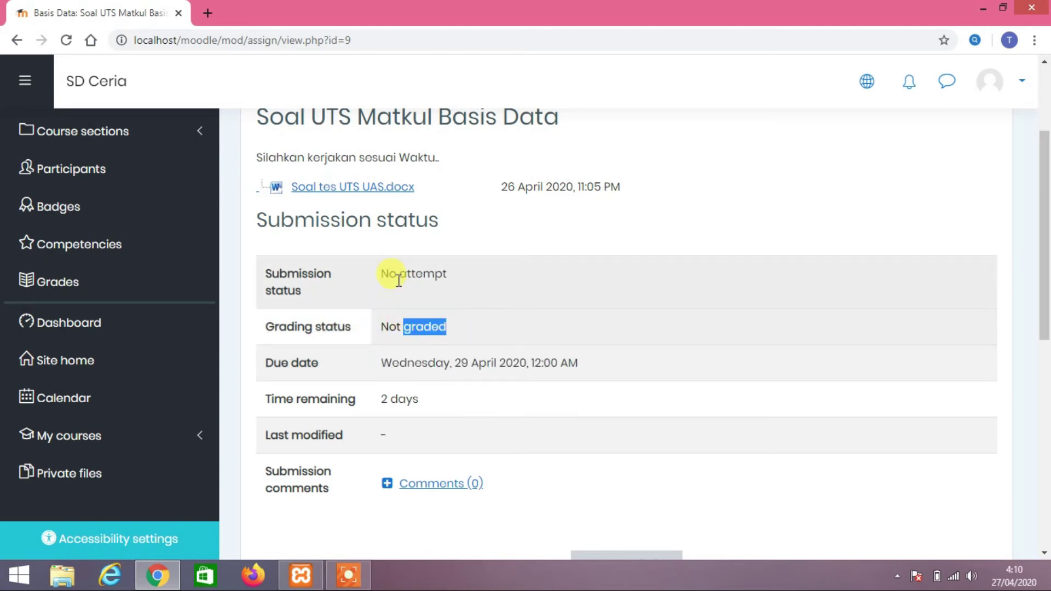
Download the question file Soal tes UTS UAS.docx and open it in Word
drag(309, 274, 362, 284)
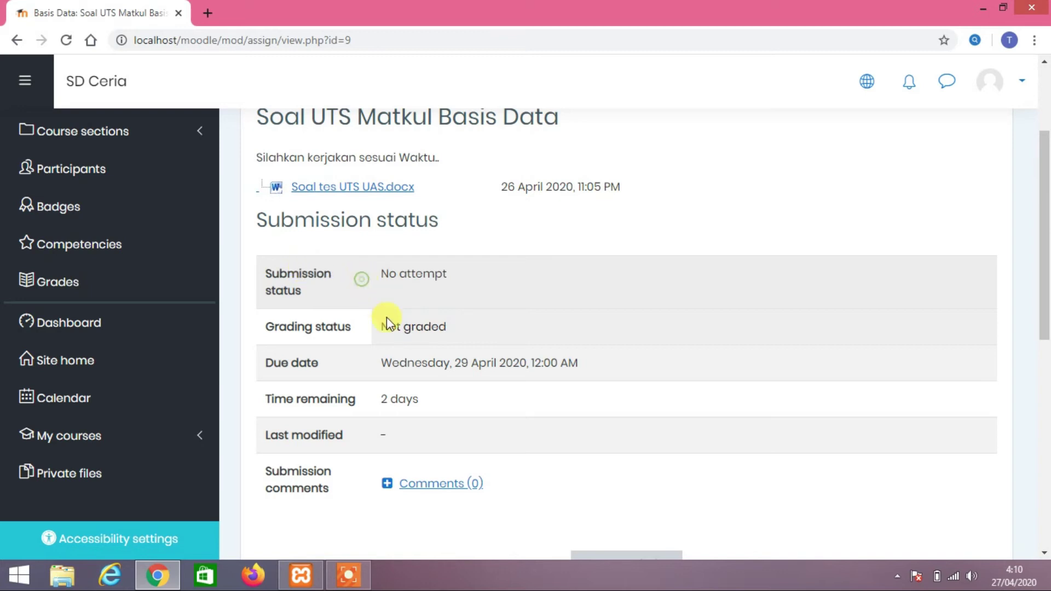
scroll(469, 333, down, 3)
scroll(462, 329, up, 5)
scroll(449, 328, down, 3)
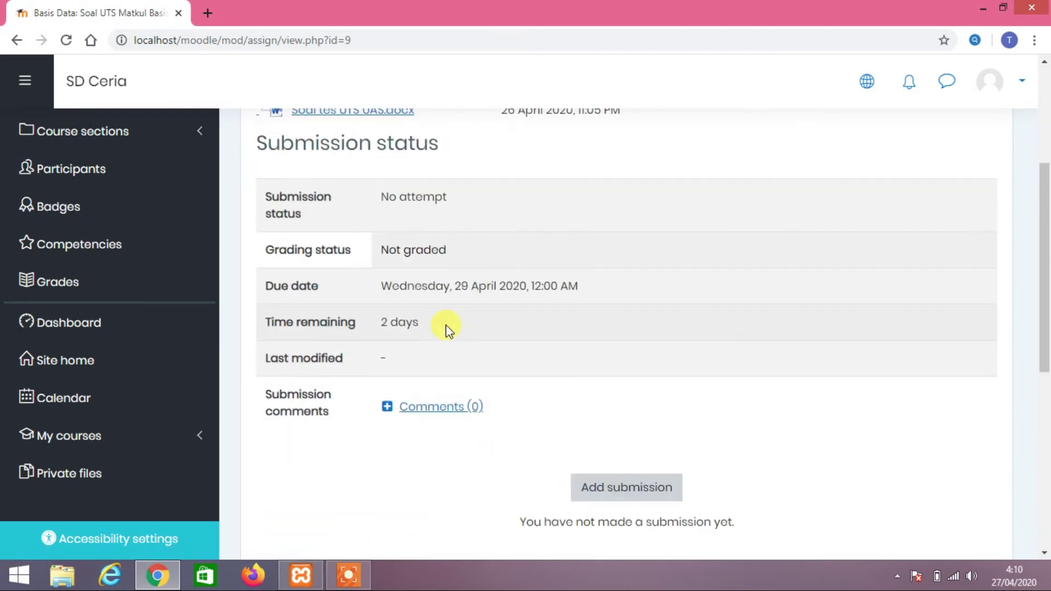
scroll(446, 324, up, 3)
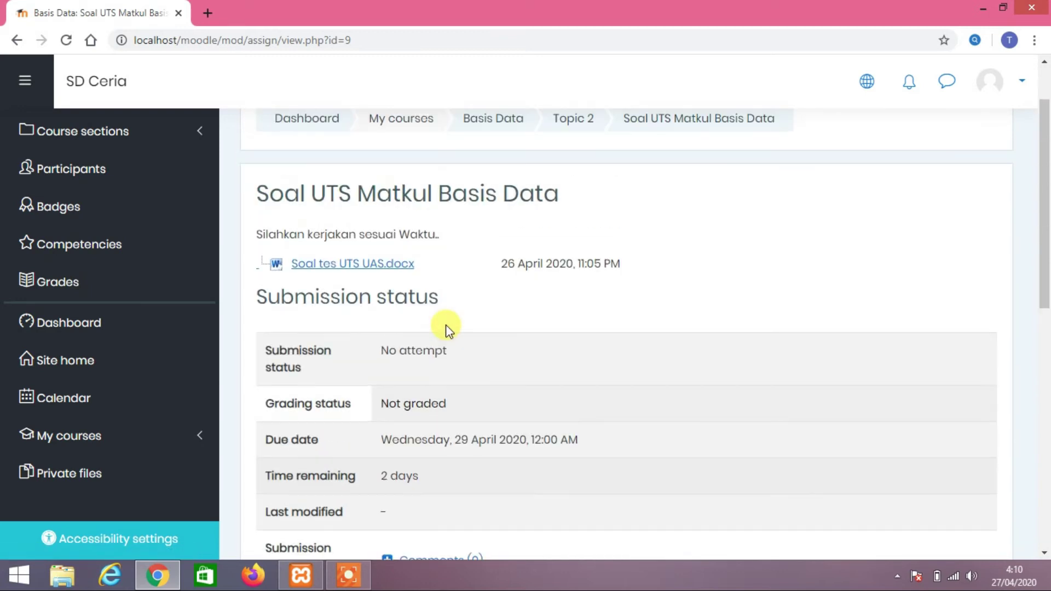
click(376, 273)
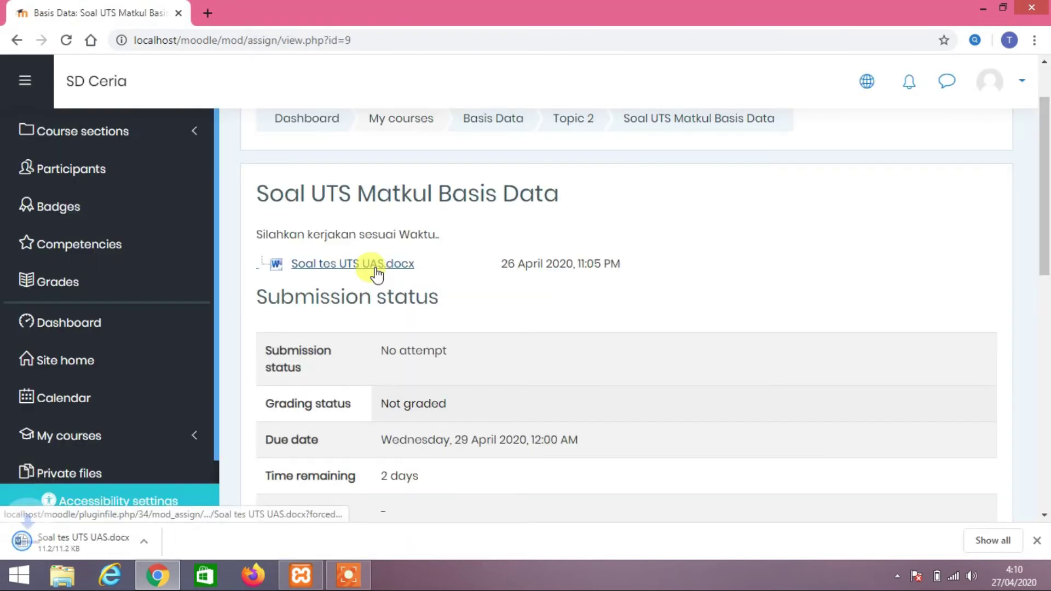
click(119, 547)
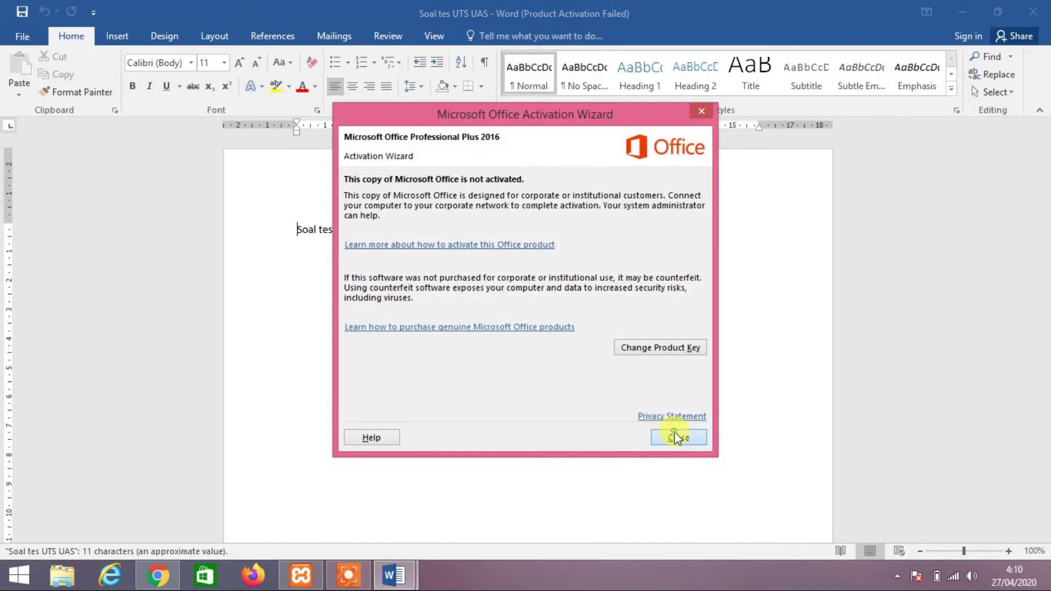
Dismiss the Office activation notice and select the Soal tes soal line
click(675, 433)
triple_click(365, 236)
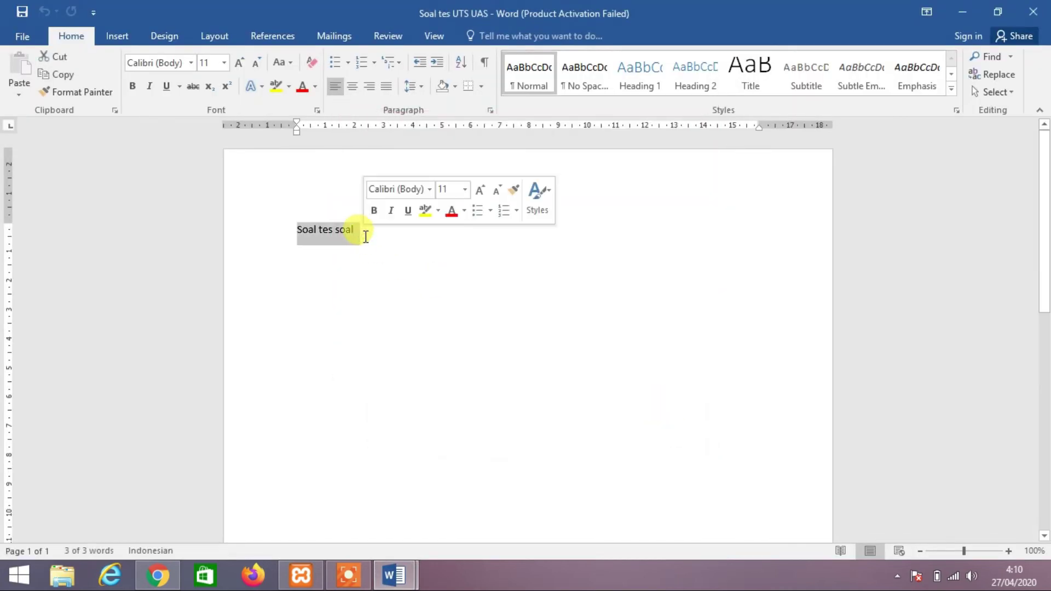
click(366, 237)
triple_click(366, 237)
click(366, 238)
triple_click(366, 238)
click(365, 238)
triple_click(366, 238)
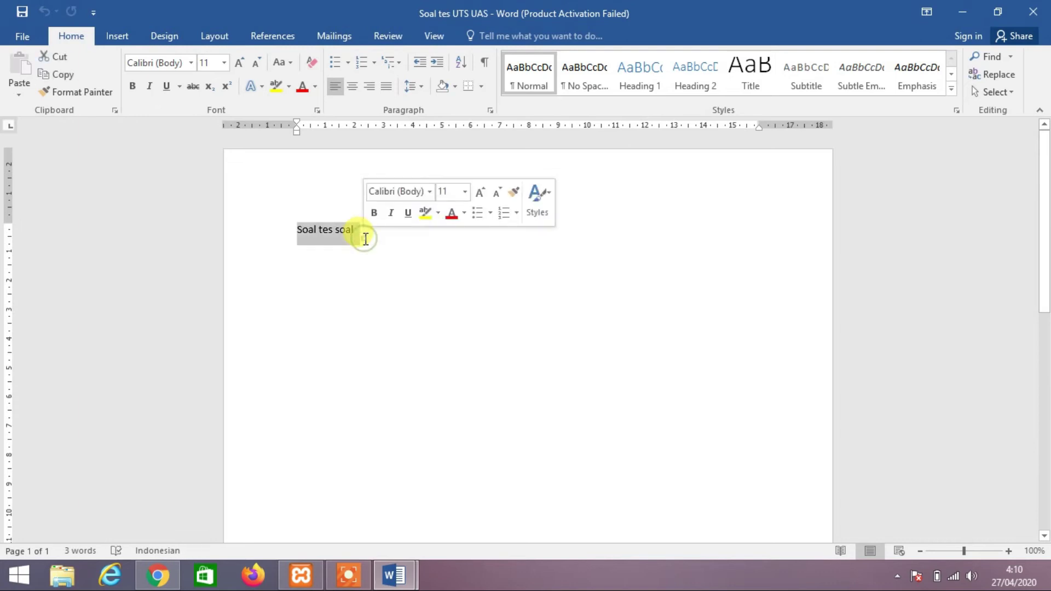
click(365, 239)
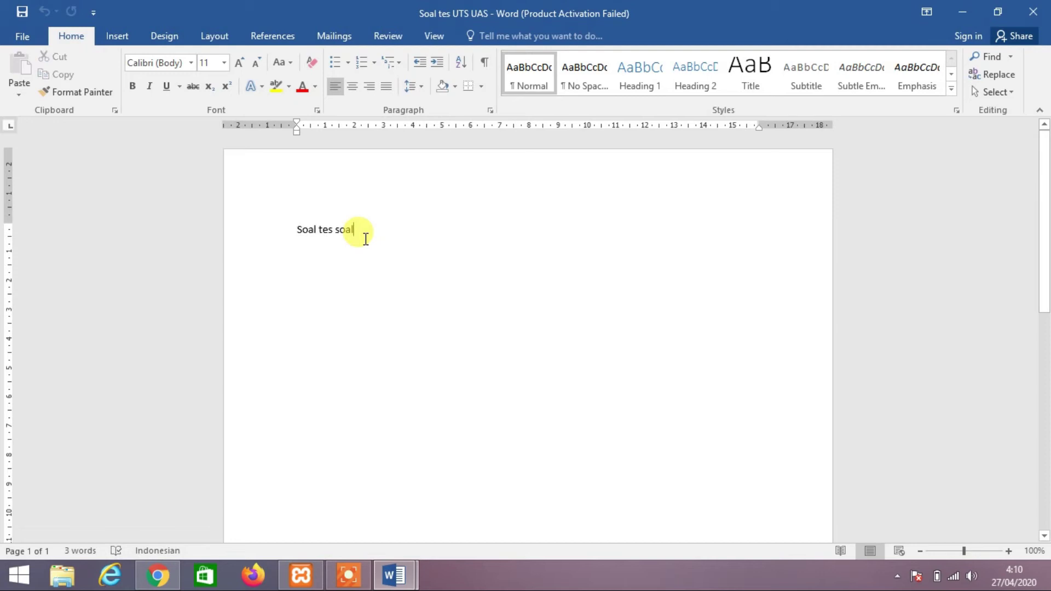
drag(367, 234, 296, 241)
click(296, 243)
Add a new line below Soal tes soal starting with '1.' to begin a numbered list
scroll(347, 270, down, 5)
scroll(347, 270, up, 2)
scroll(346, 274, up, 2)
triple_click(328, 232)
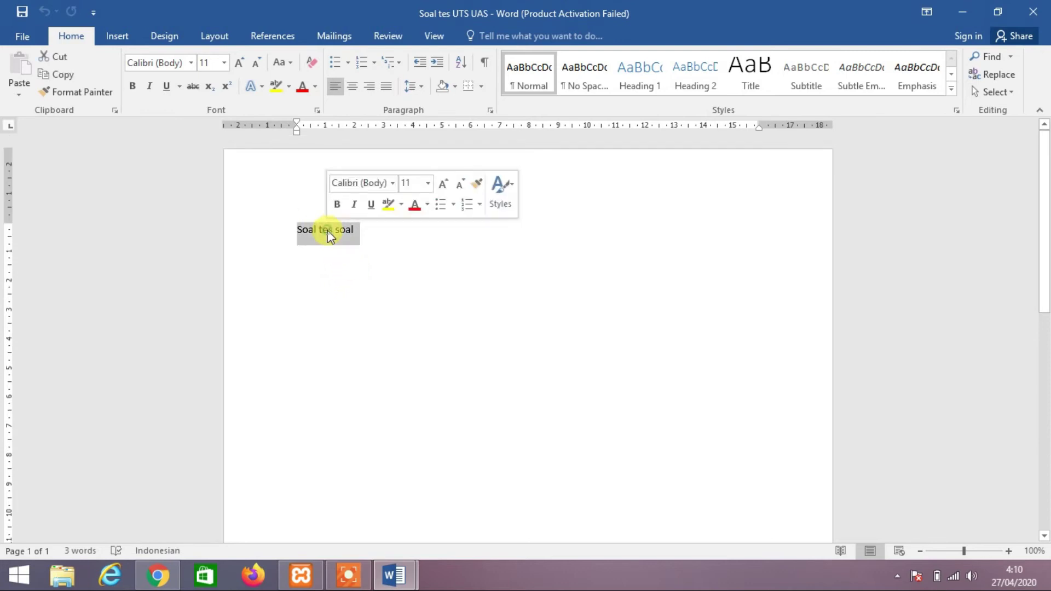
triple_click(329, 234)
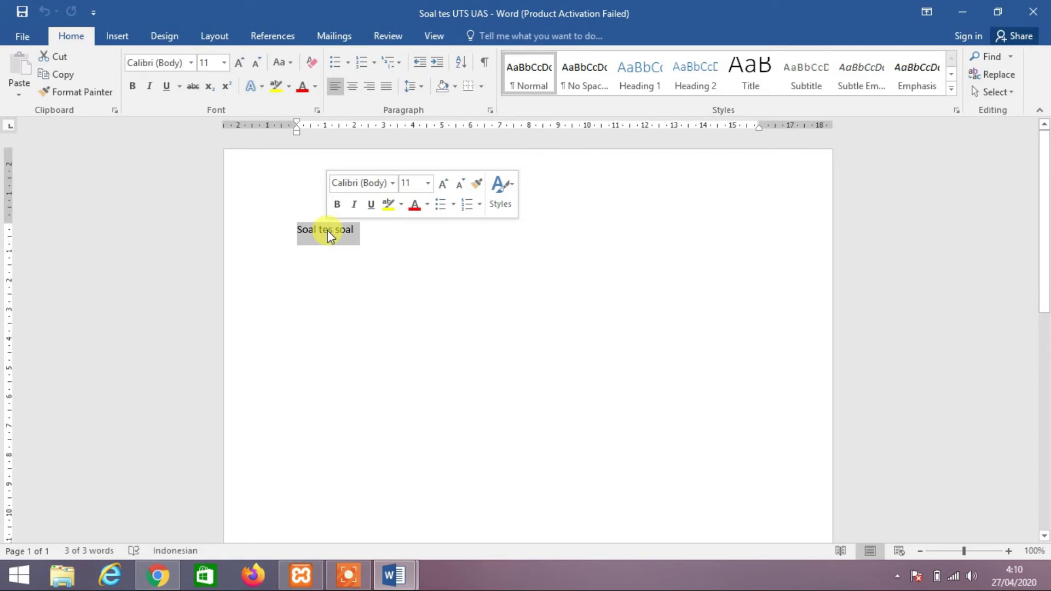
triple_click(331, 235)
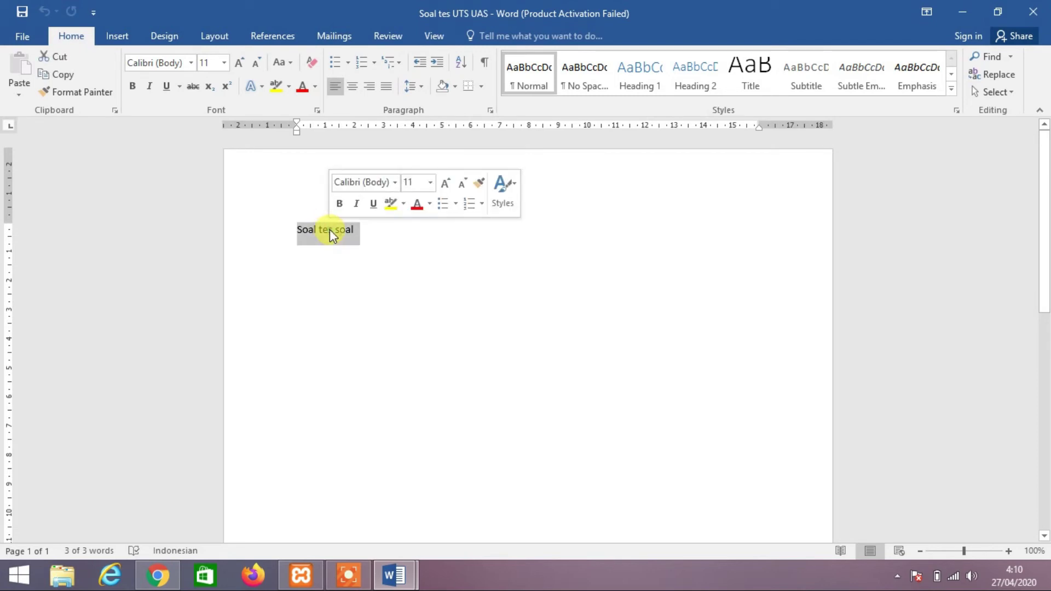
click(330, 230)
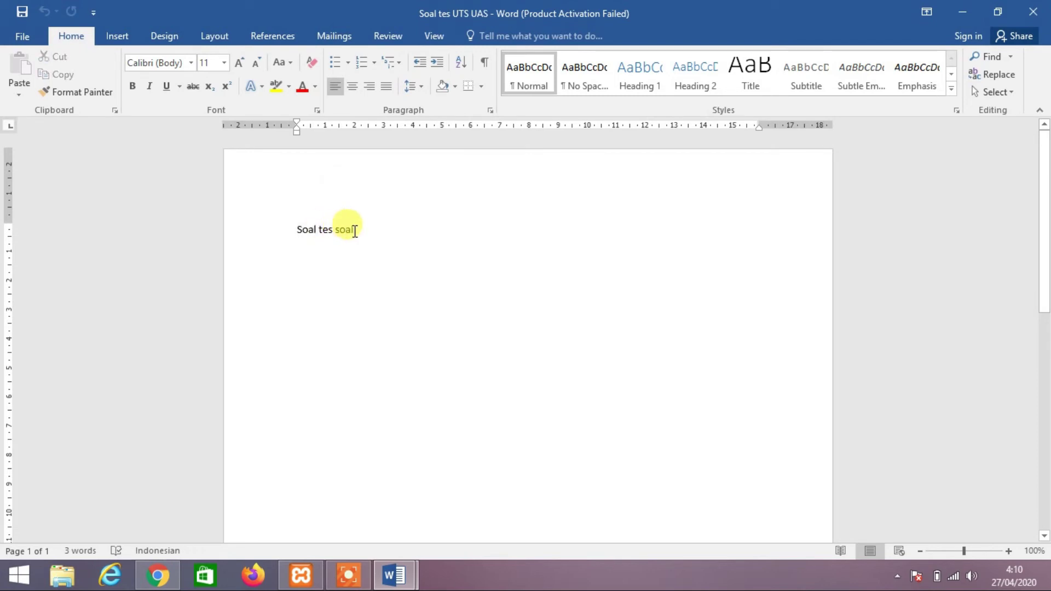
key(Return)
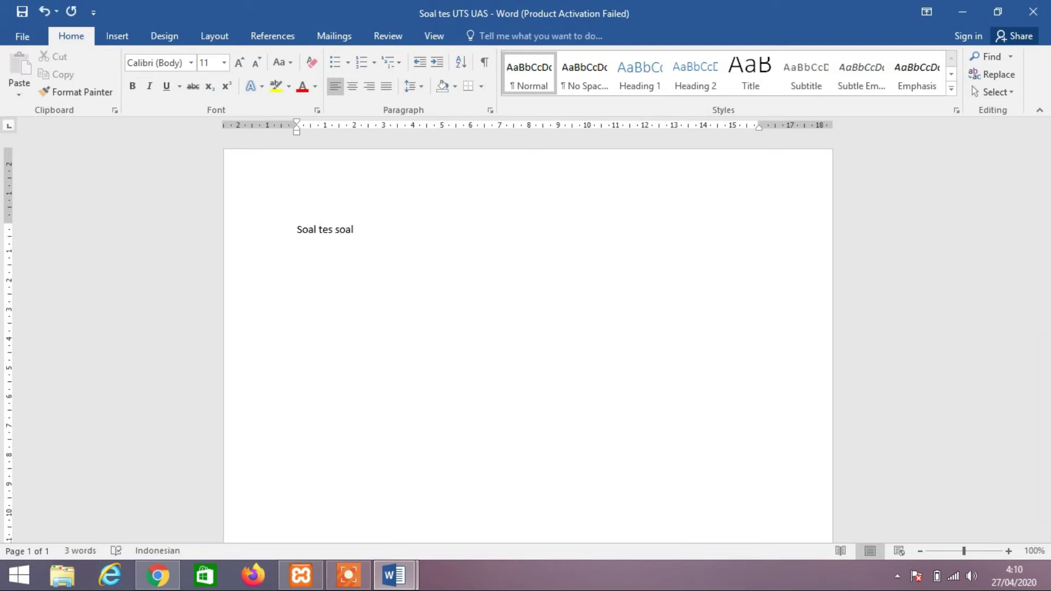
text(1.)
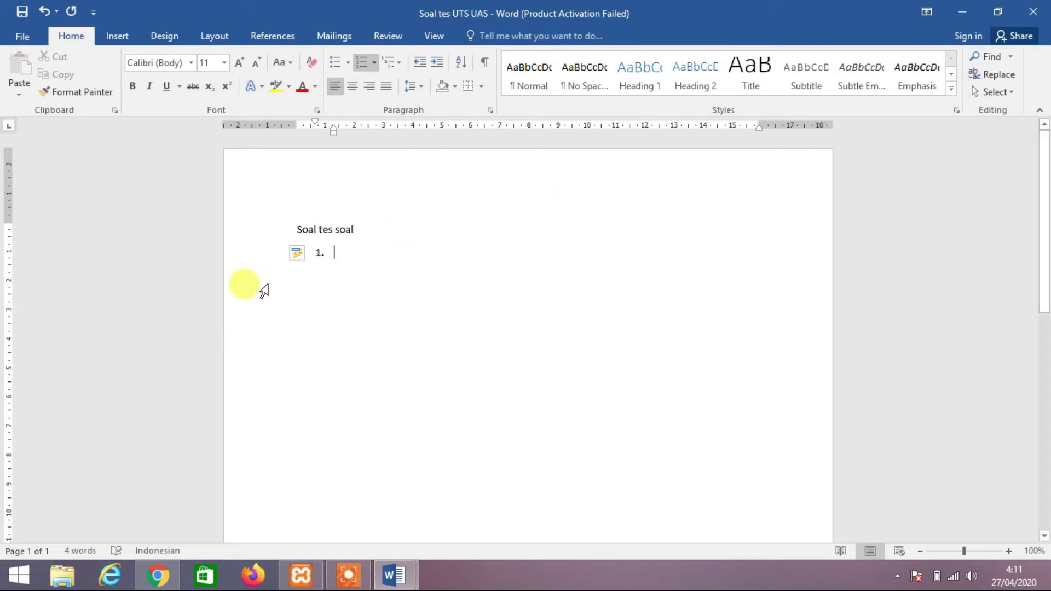
click(169, 566)
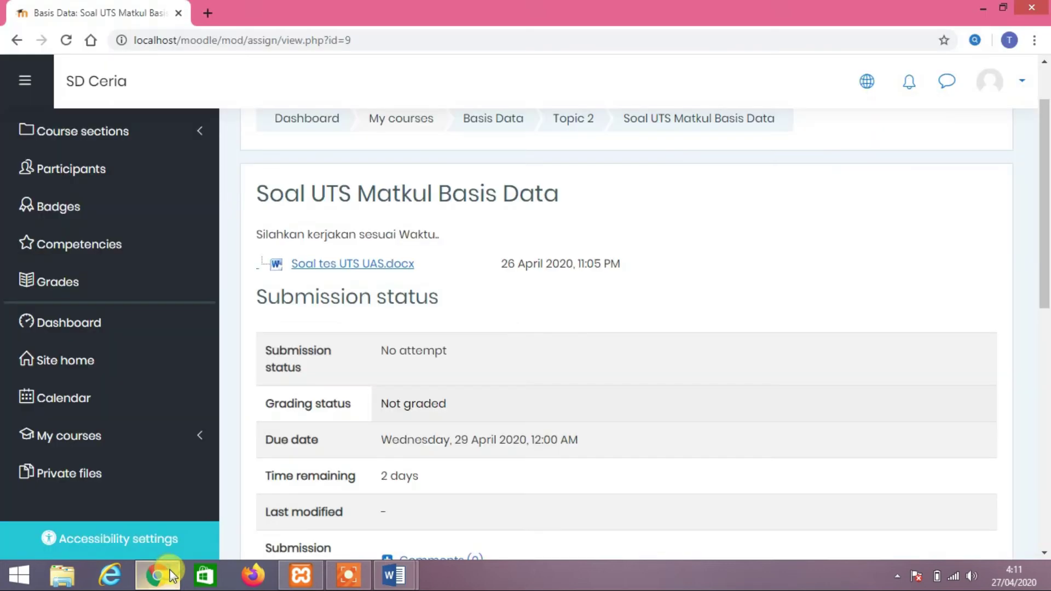
scroll(468, 340, down, 5)
scroll(468, 339, up, 5)
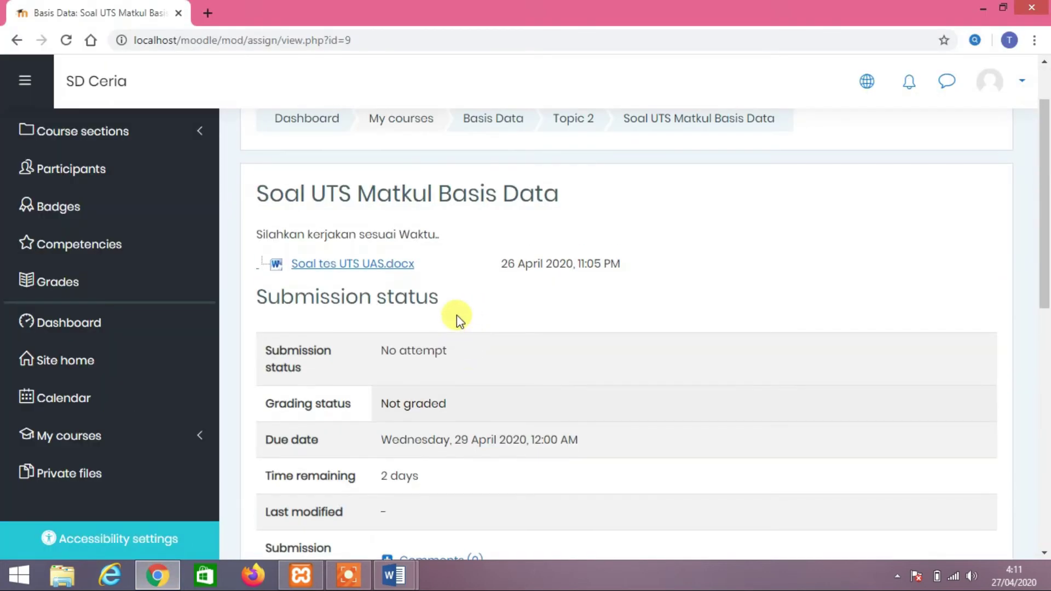
scroll(474, 244, down, 4)
scroll(474, 243, up, 4)
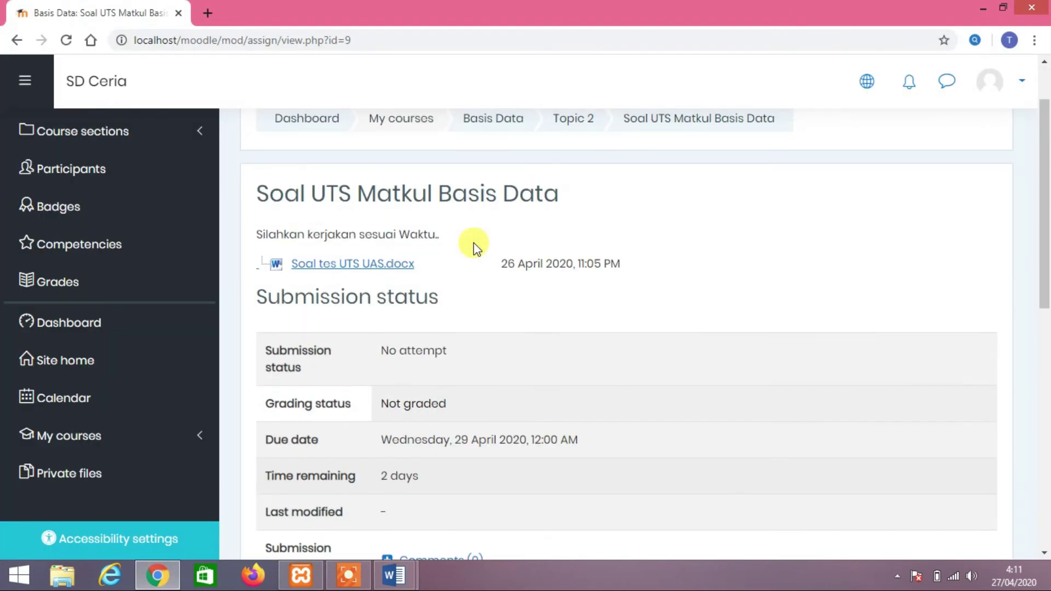
scroll(476, 262, down, 4)
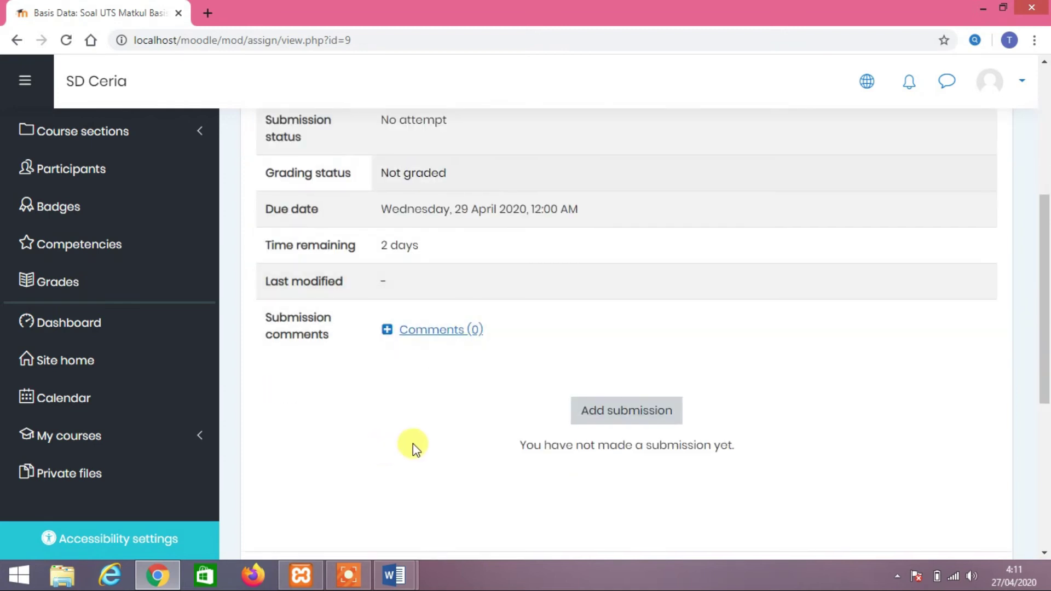
click(395, 573)
Answer item 1 with 'jawab' and save to the Desktop as Soal tes UTS UAS_jawab
click(486, 504)
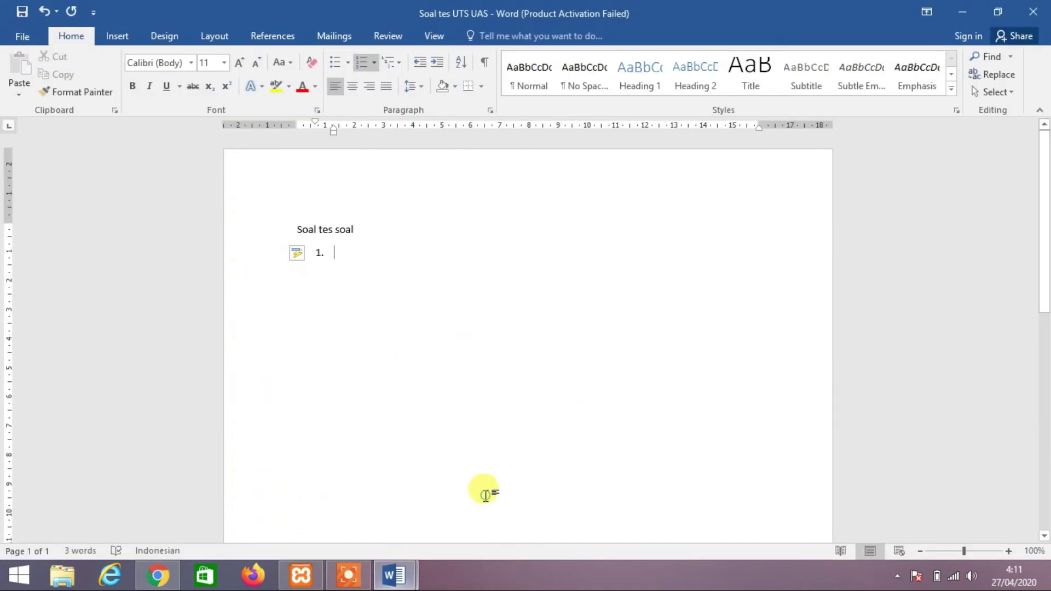
text(jawaba)
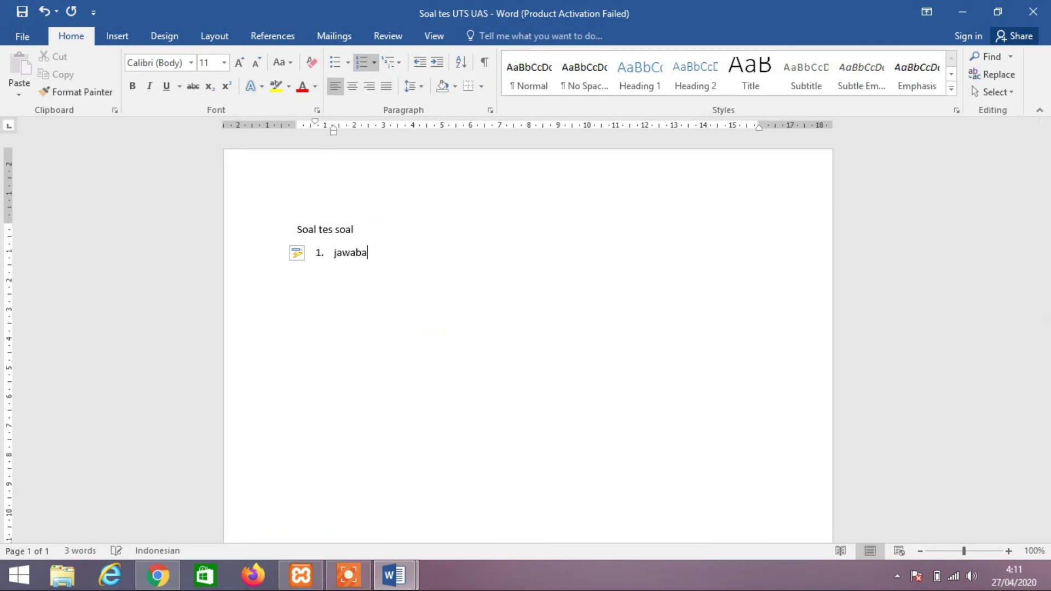
click(25, 17)
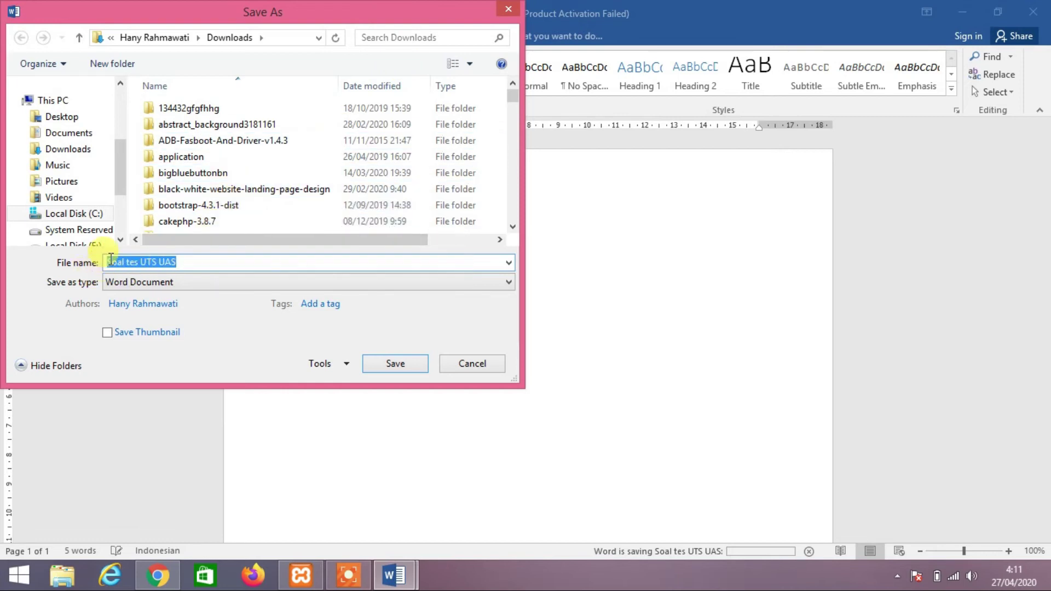
click(63, 116)
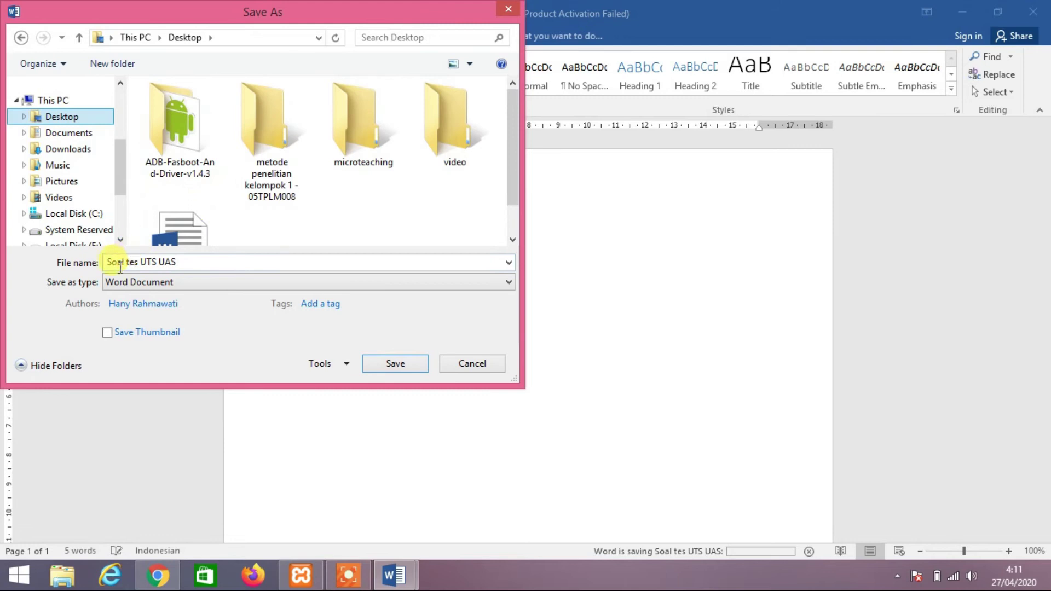
click(118, 262)
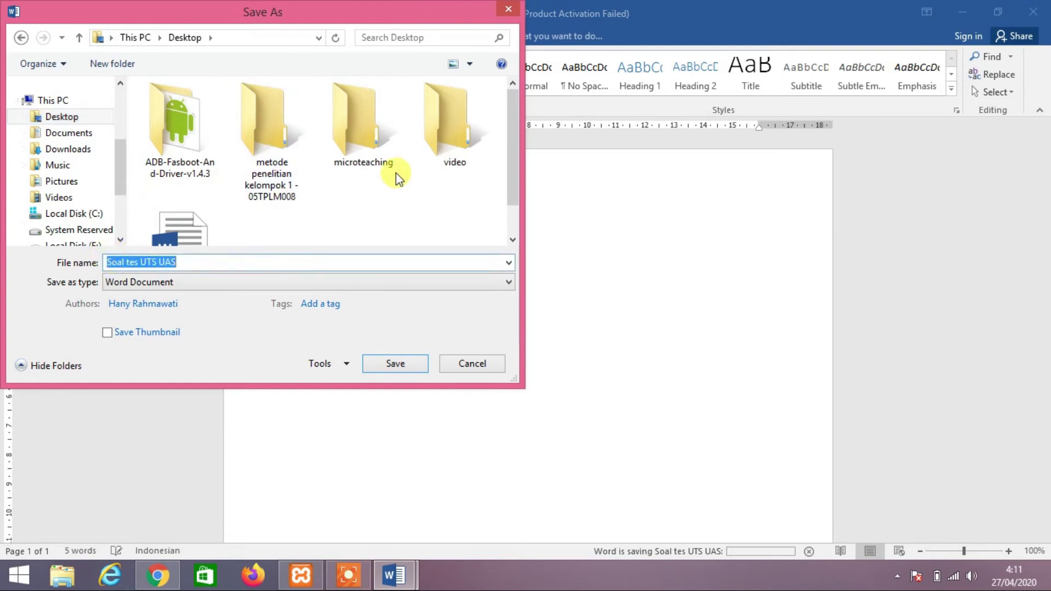
click(208, 261)
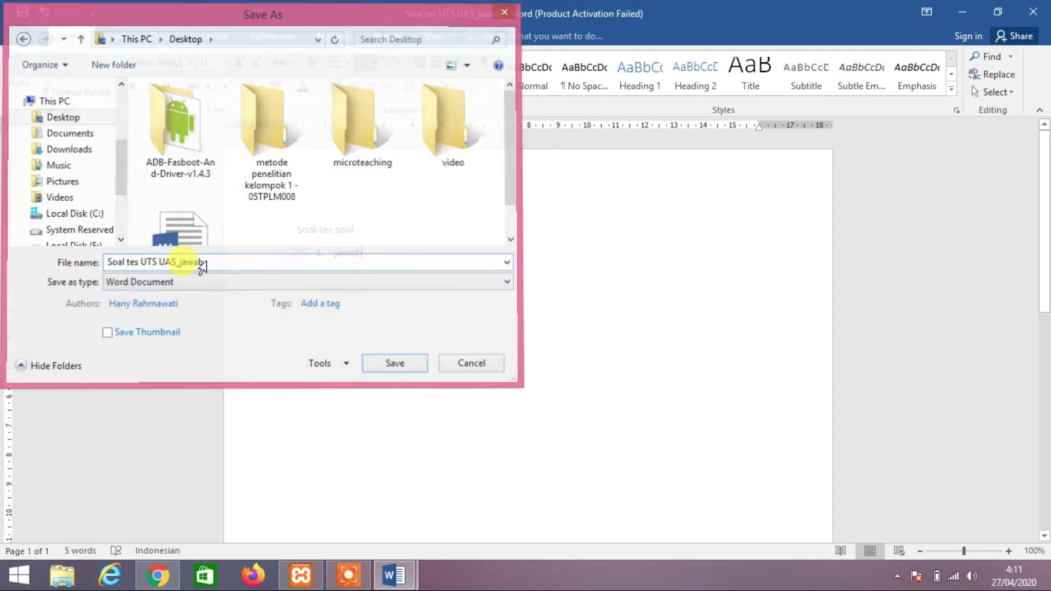
key(Return)
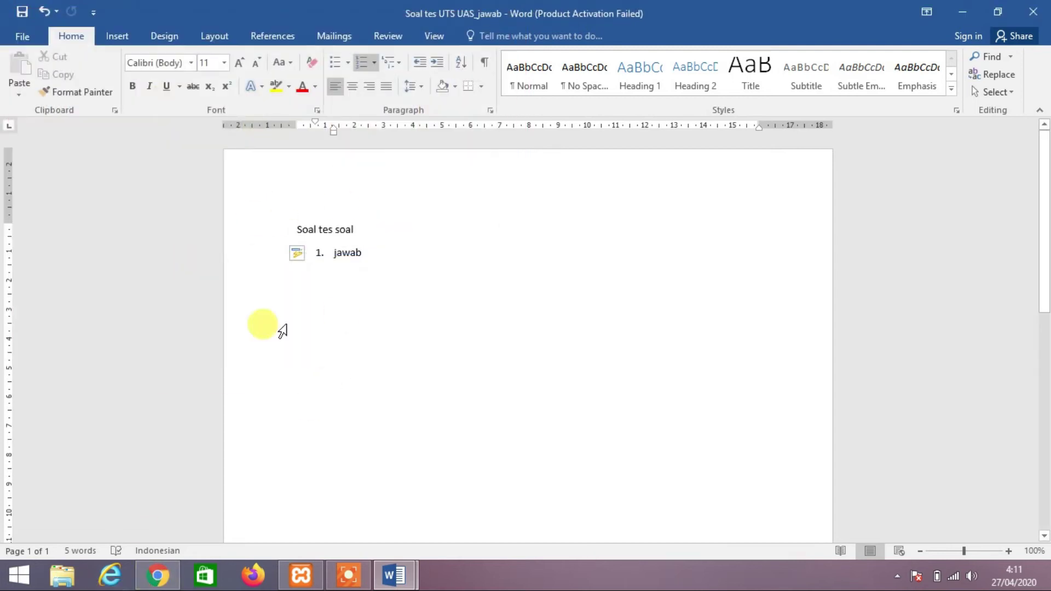
Return to the Moodle assignment page and start adding a submission
mouse_move(157, 576)
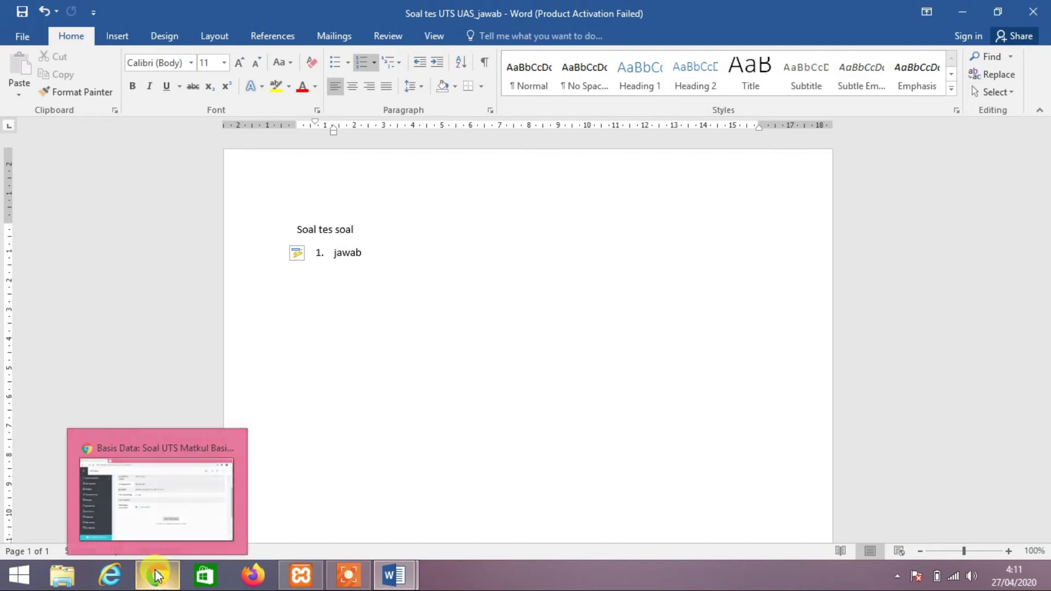
click(156, 482)
click(587, 411)
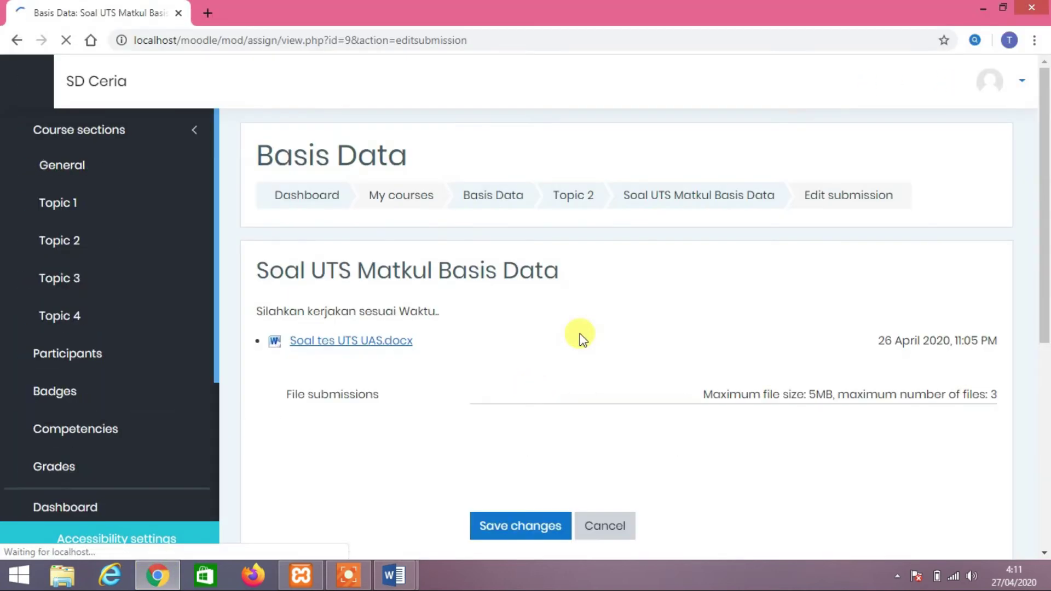
scroll(581, 337, down, 3)
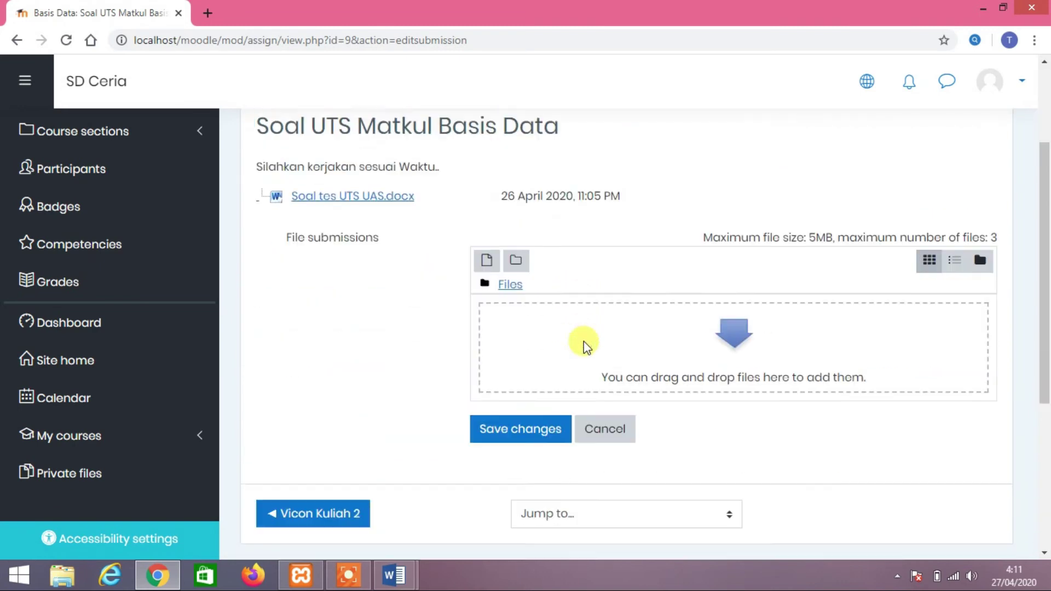
scroll(530, 363, up, 3)
scroll(531, 362, down, 2)
scroll(530, 362, down, 1)
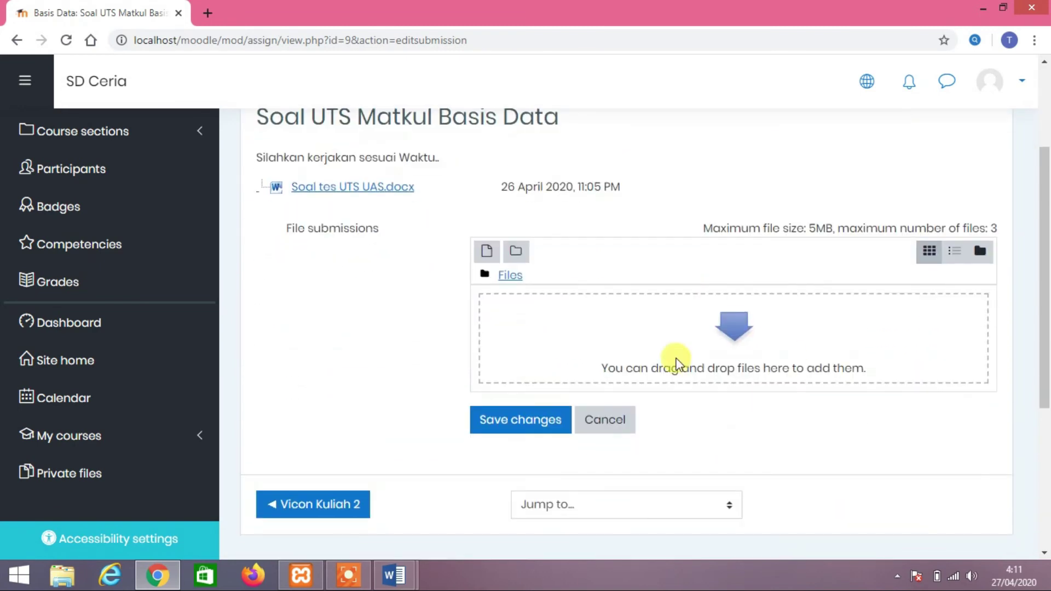
In the file picker's Upload a file option, choose Soal tes UTS UAS_jawab from the Desktop
click(742, 340)
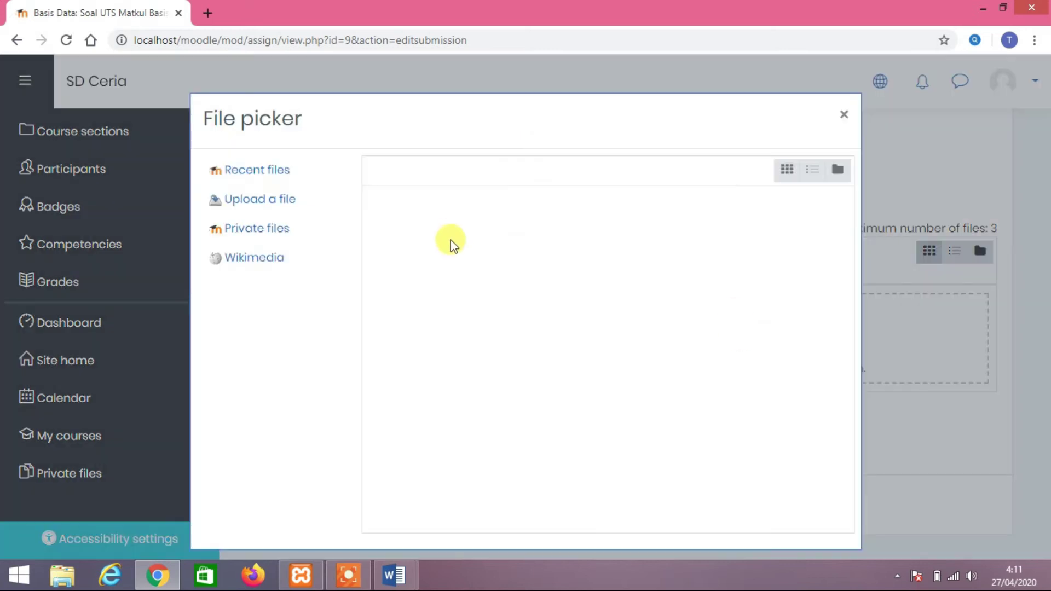
click(297, 202)
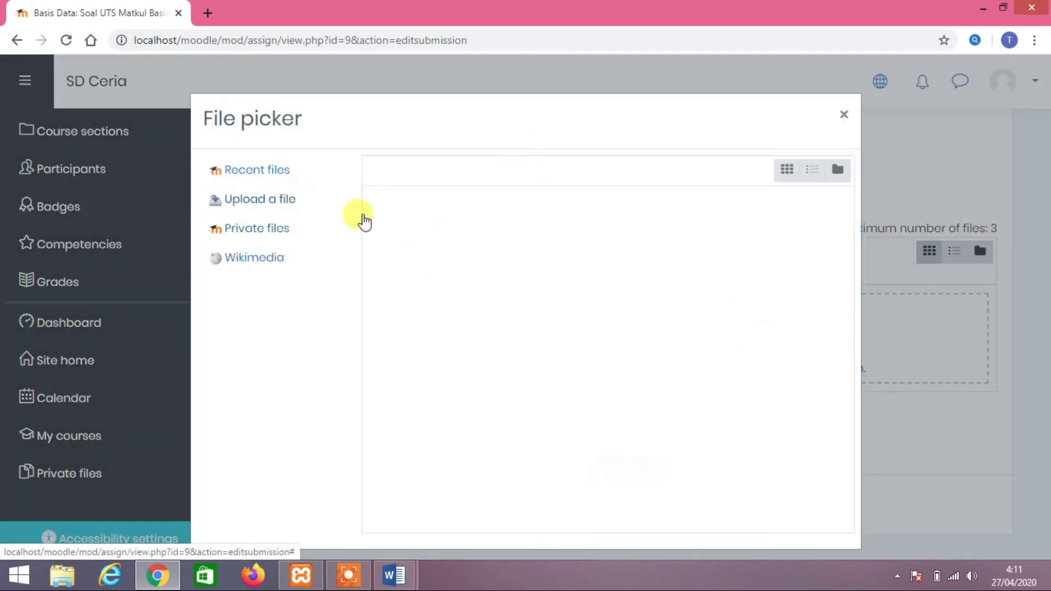
click(422, 267)
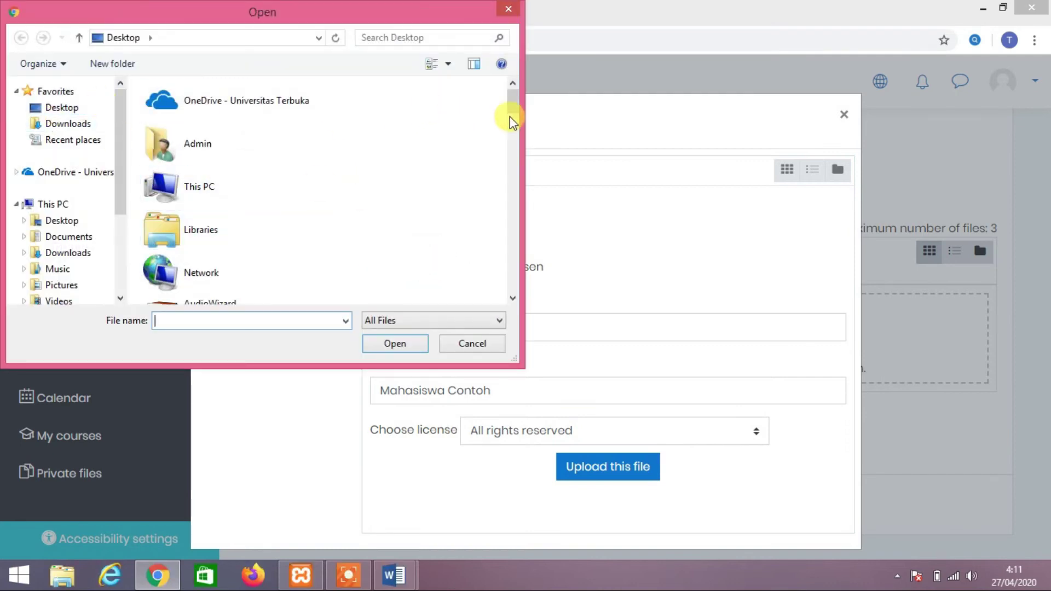
drag(519, 106, 514, 291)
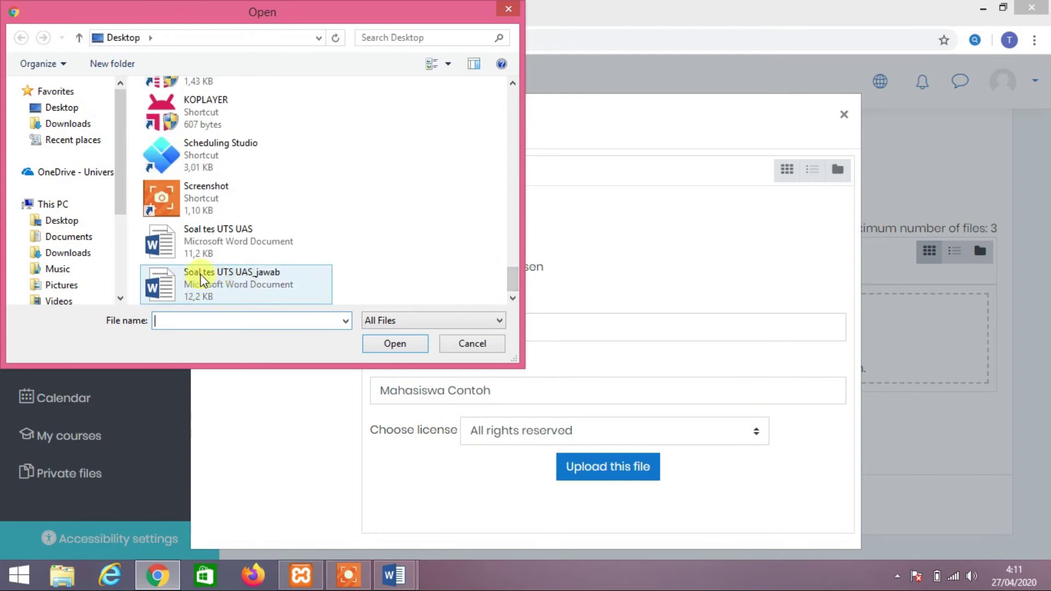
double_click(219, 286)
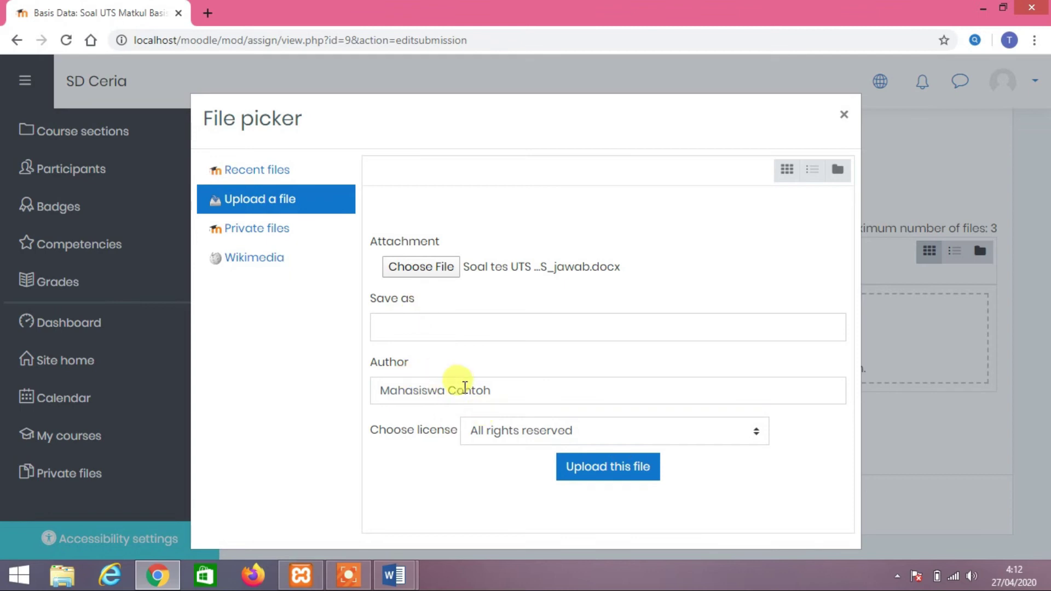
Upload the chosen answer file and save changes, making the status Submitted for grading
click(591, 466)
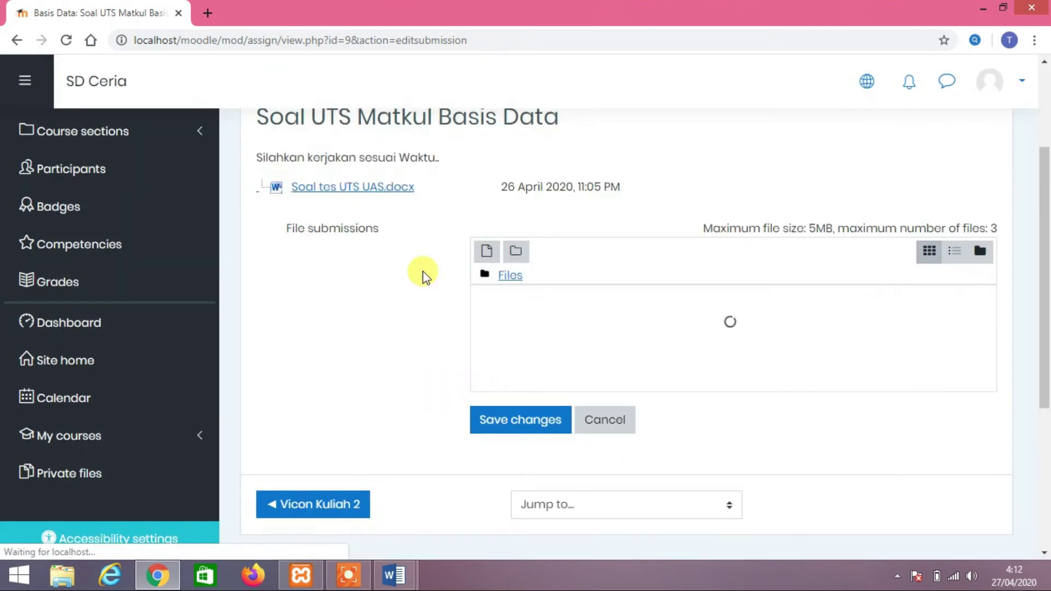
scroll(704, 352, down, 3)
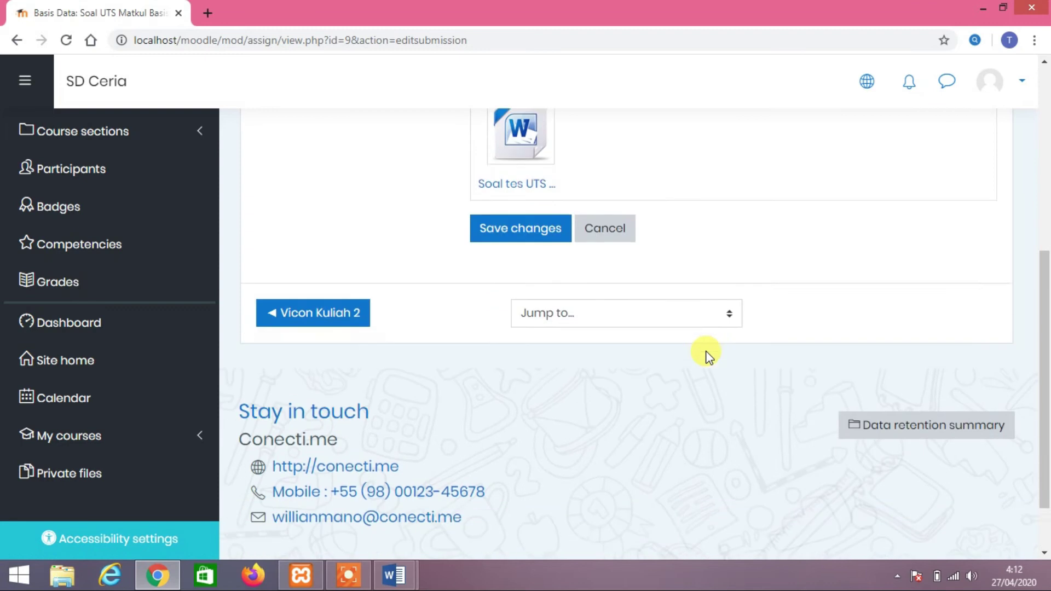
scroll(706, 355, up, 5)
scroll(678, 342, down, 3)
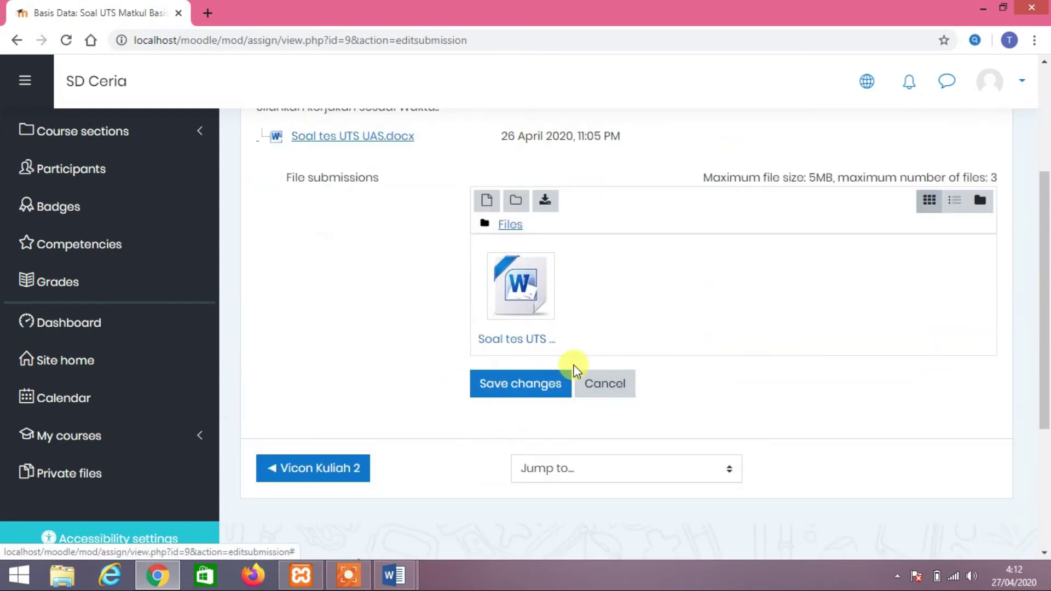
click(520, 390)
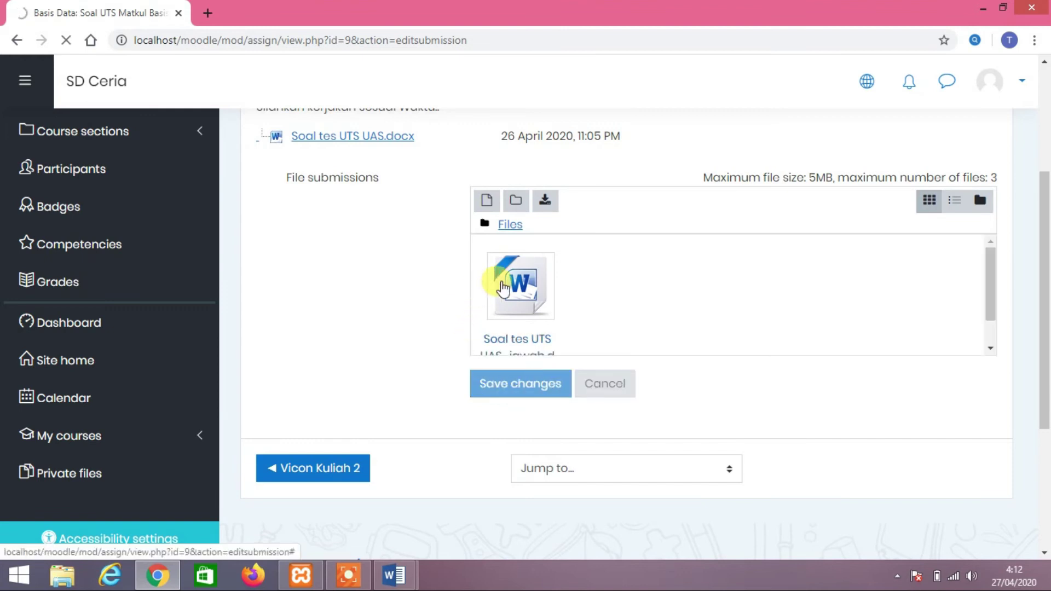
scroll(465, 307, down, 4)
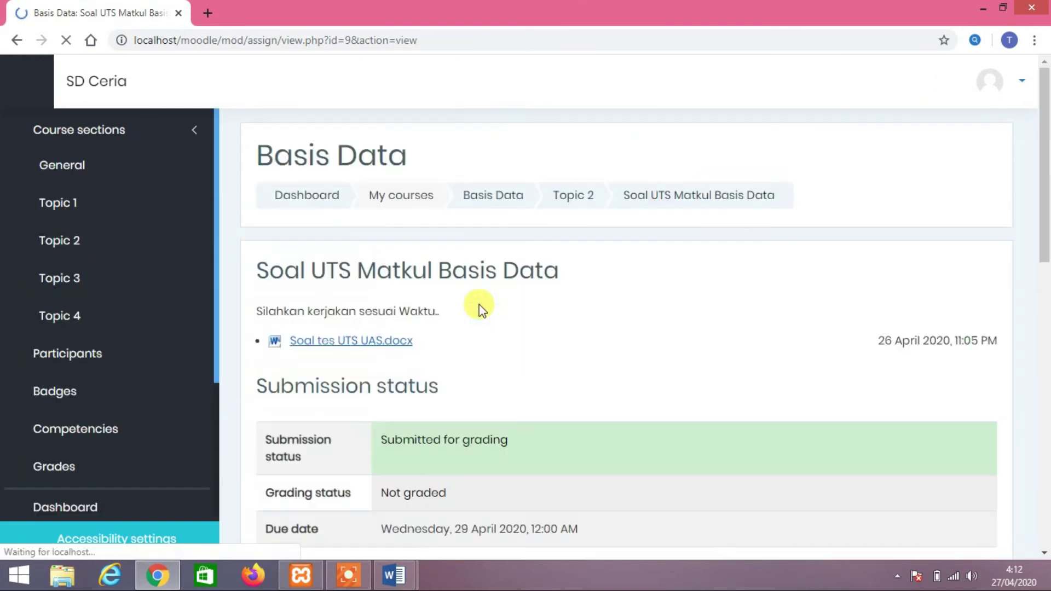
scroll(478, 305, down, 3)
scroll(498, 305, down, 2)
scroll(498, 300, up, 2)
drag(517, 292, 394, 293)
click(397, 294)
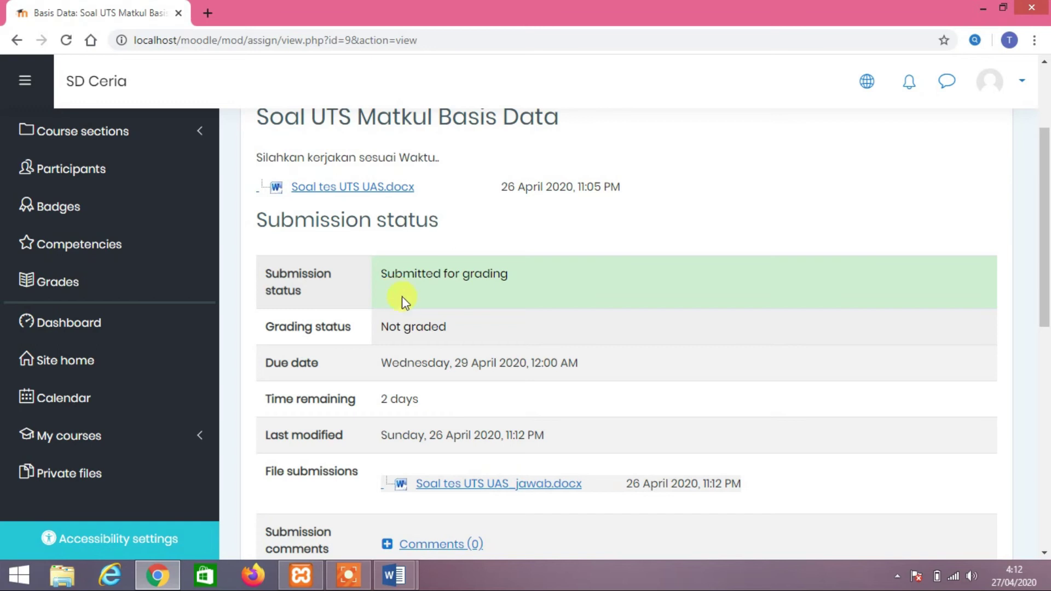
scroll(401, 297, down, 2)
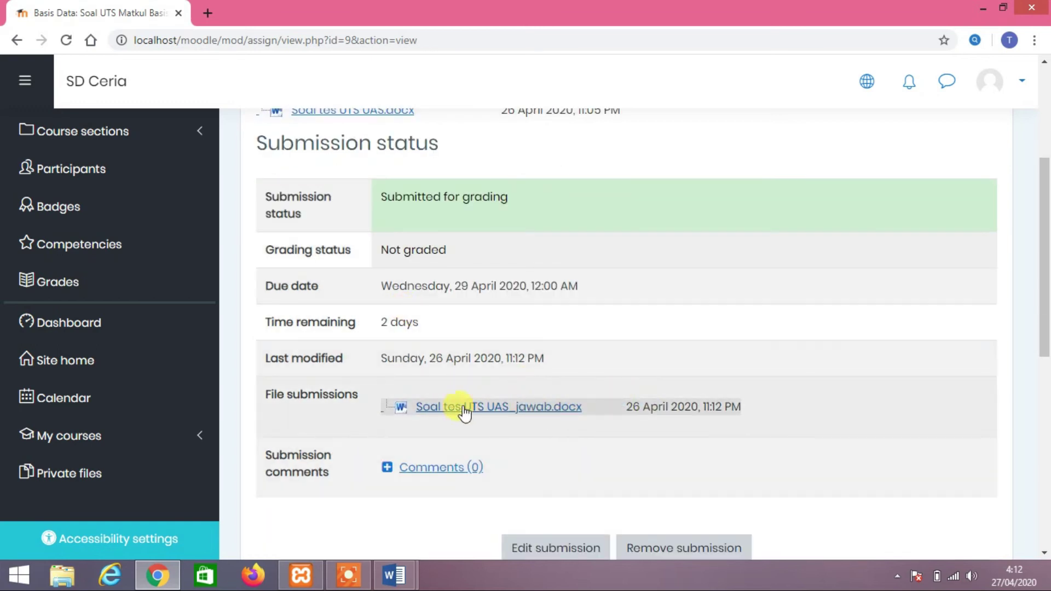
scroll(481, 395, down, 2)
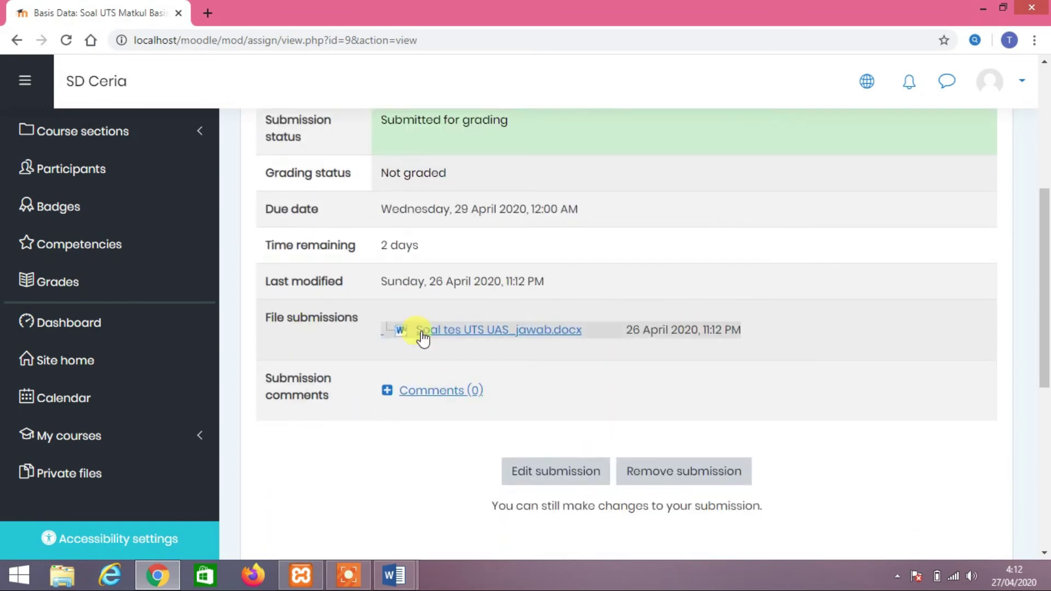
scroll(451, 323, down, 4)
scroll(451, 323, up, 5)
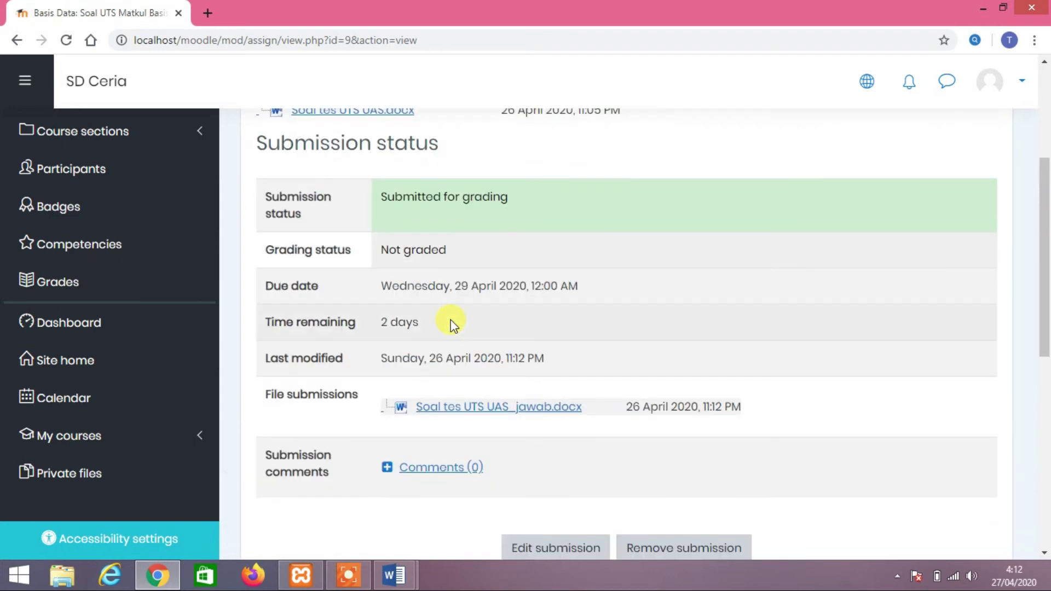
scroll(455, 320, up, 4)
scroll(455, 316, down, 4)
triple_click(462, 285)
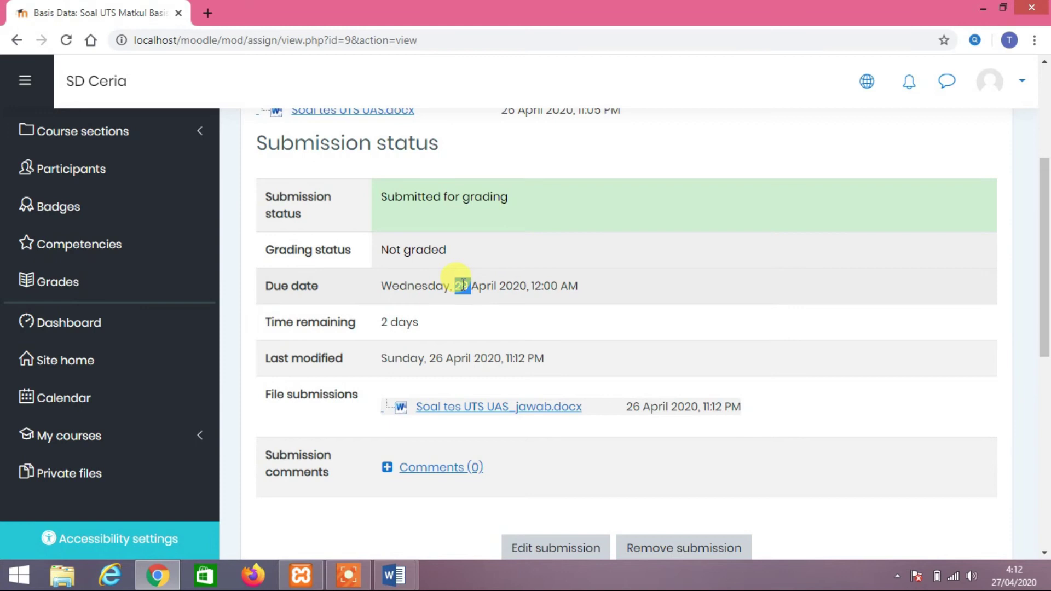
click(453, 253)
double_click(433, 249)
click(394, 220)
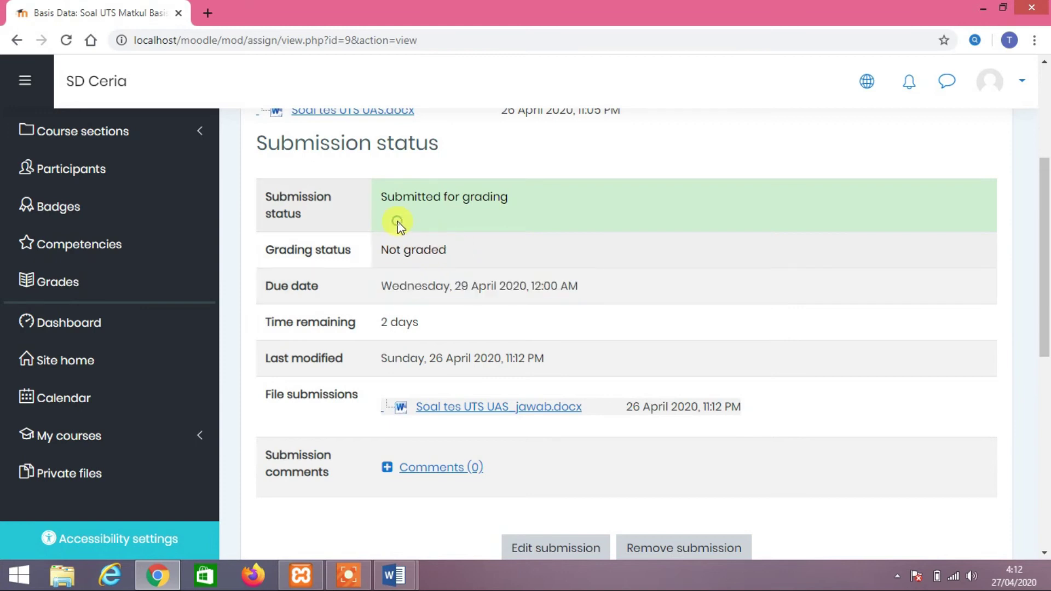
scroll(413, 234, down, 4)
scroll(413, 234, down, 1)
scroll(418, 244, up, 5)
Log out of the student account and sign back in with the administrator username and password
click(993, 95)
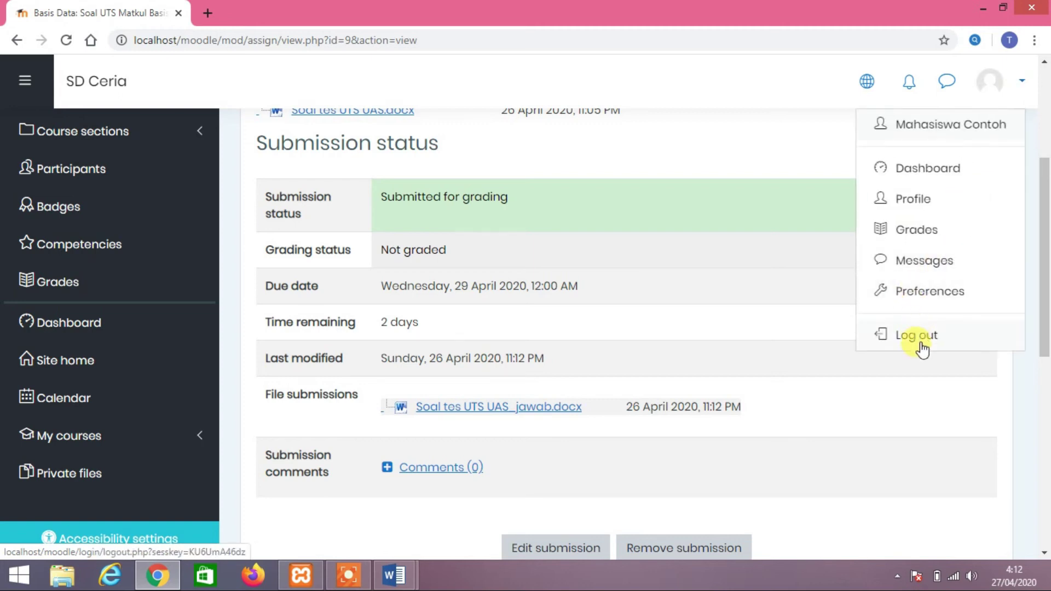
click(915, 335)
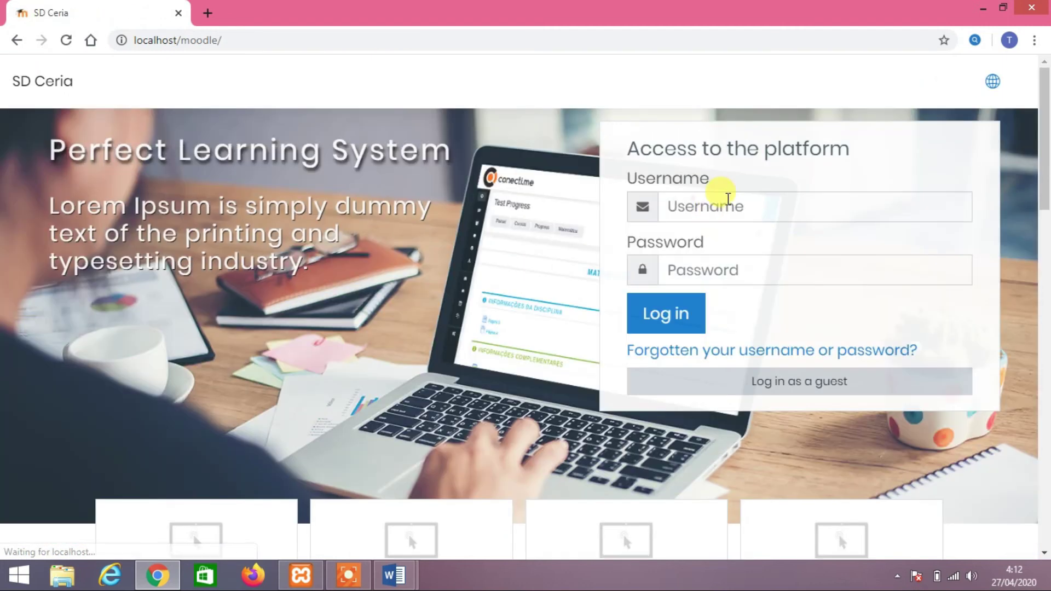
click(728, 198)
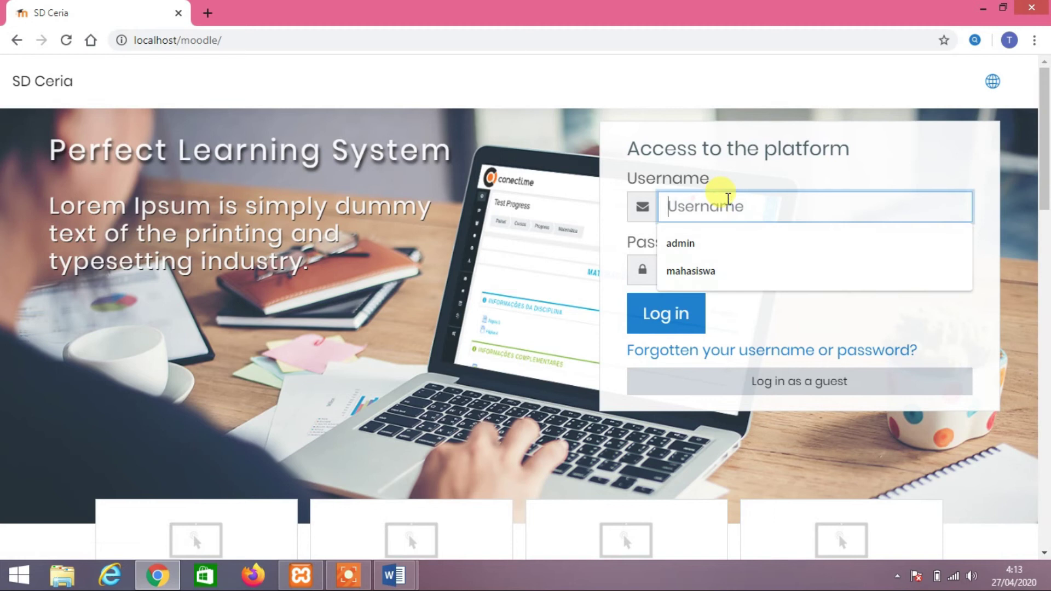
text(admin)
key(Tab)
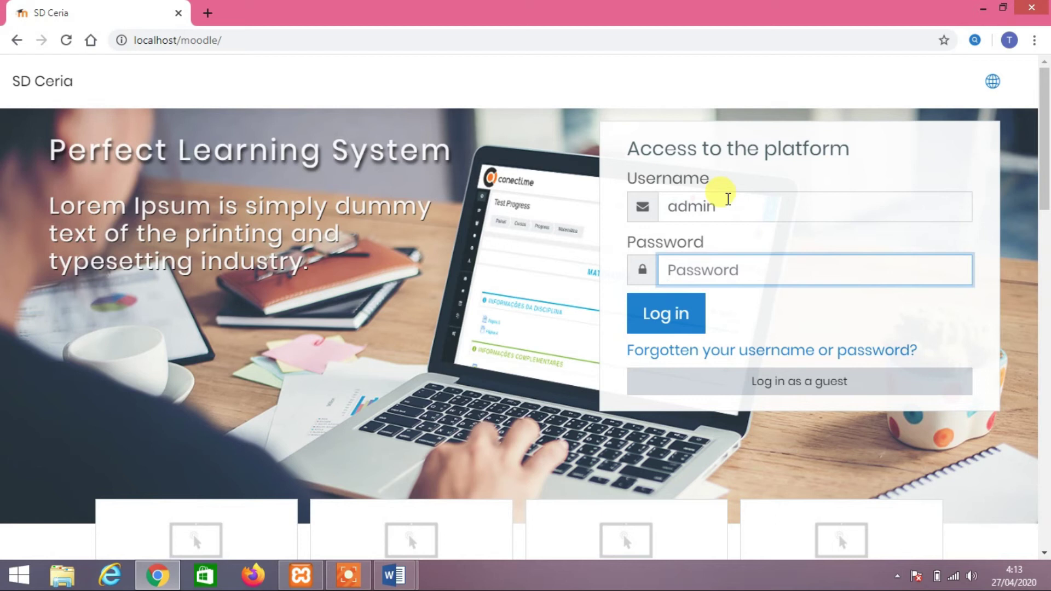
text(a)
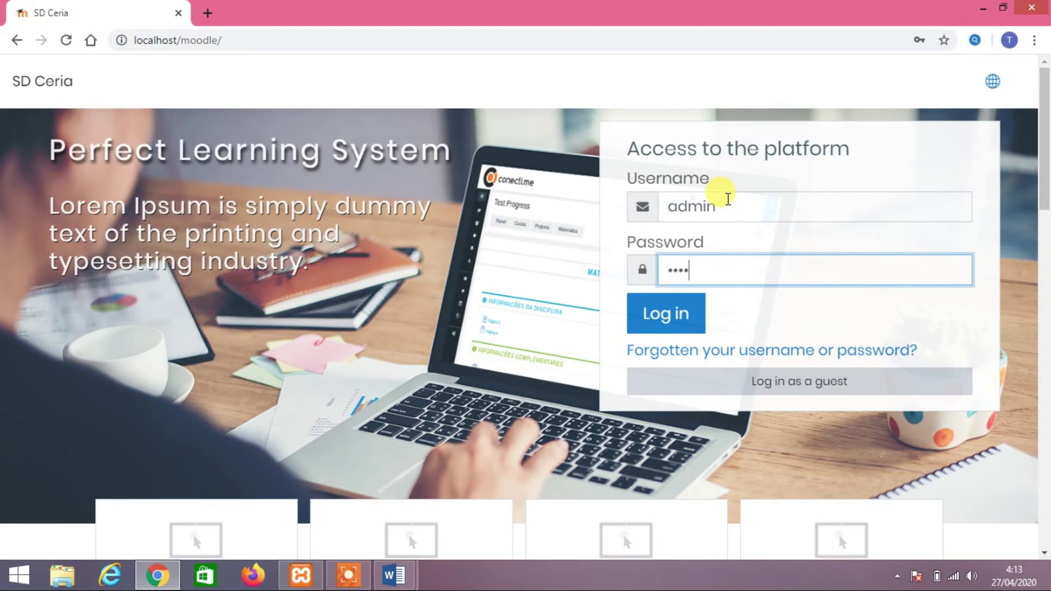
text(1)
key(Return)
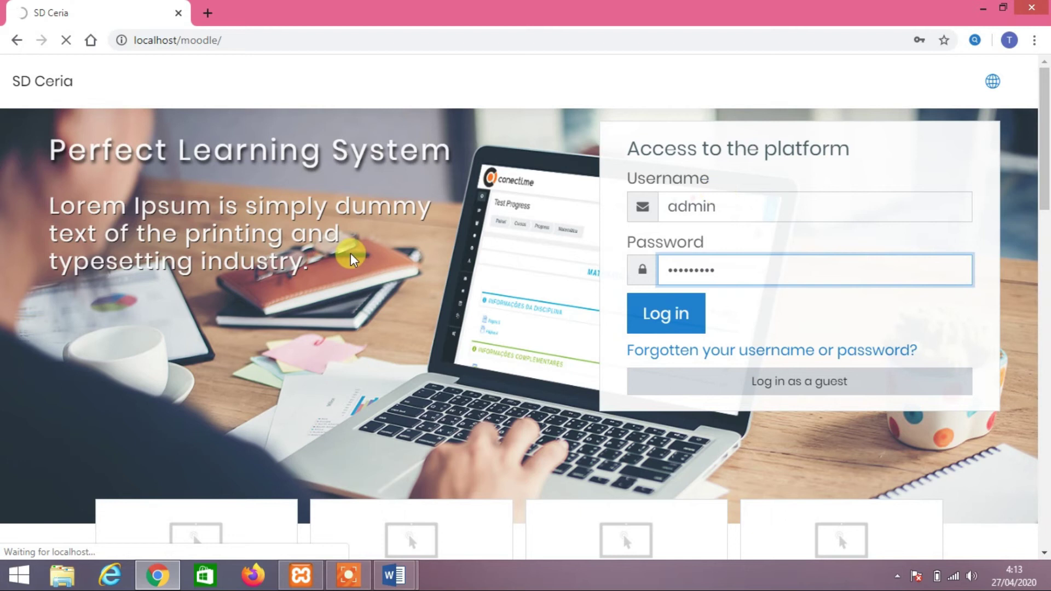
scroll(305, 336, down, 7)
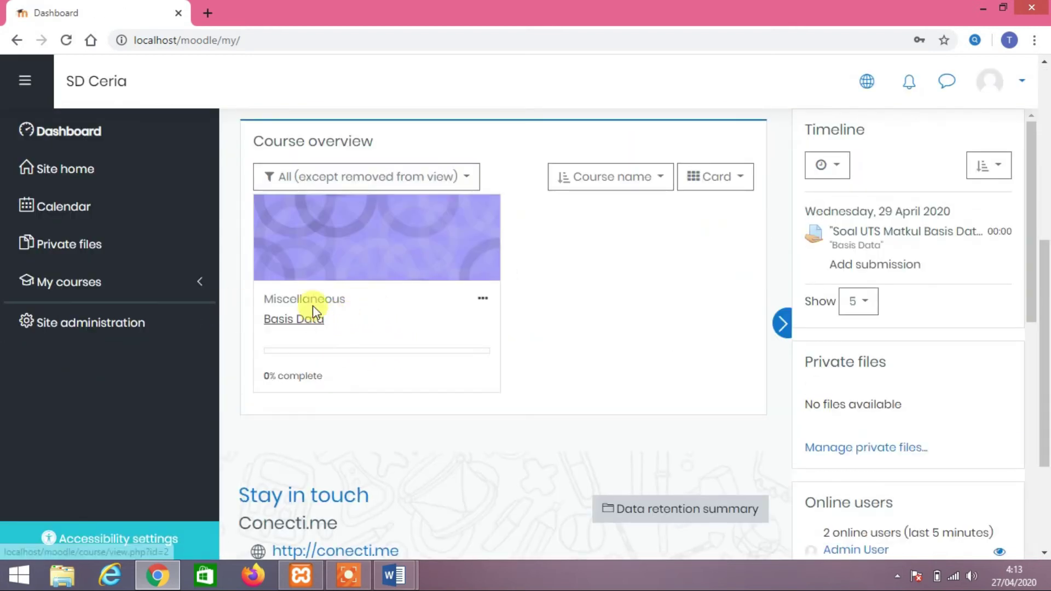
Open the Soal UTS Matkul Basis Data assignment in the Basis Data course and review its grading summary
click(296, 320)
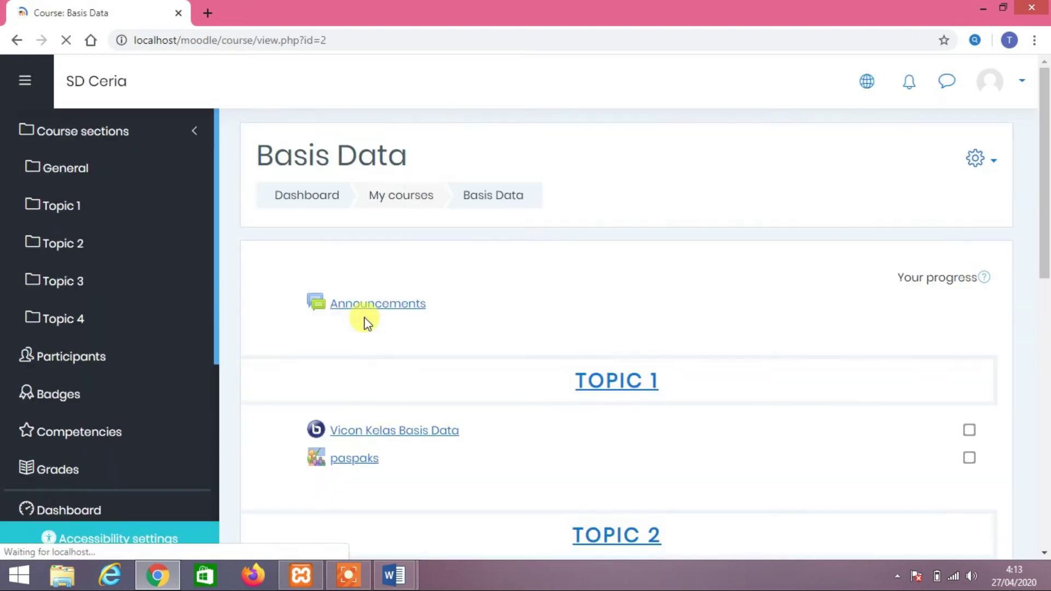
scroll(364, 322, down, 7)
click(373, 265)
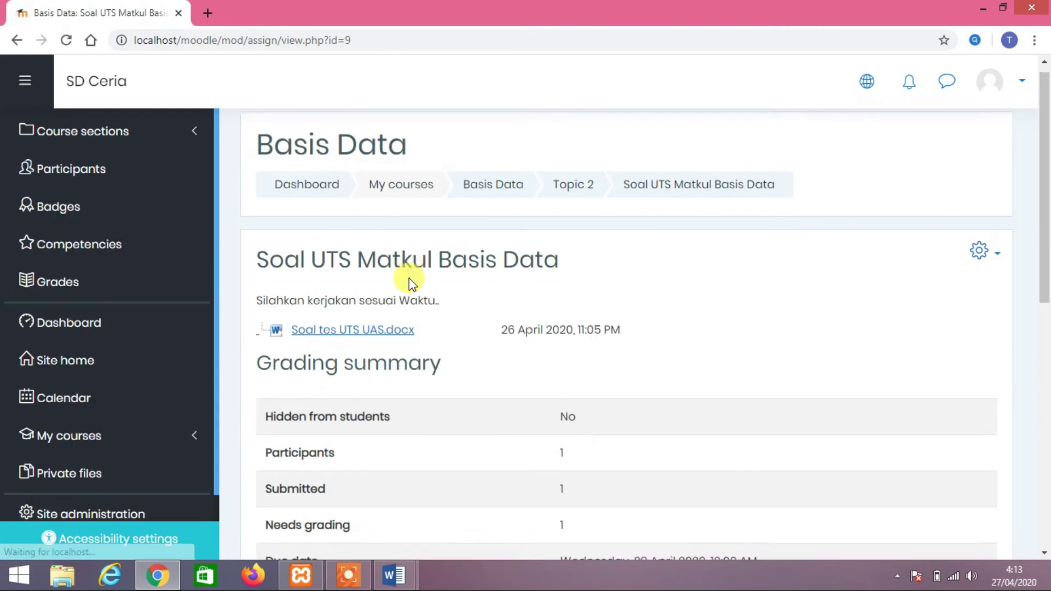
scroll(409, 278, down, 3)
drag(264, 351, 593, 335)
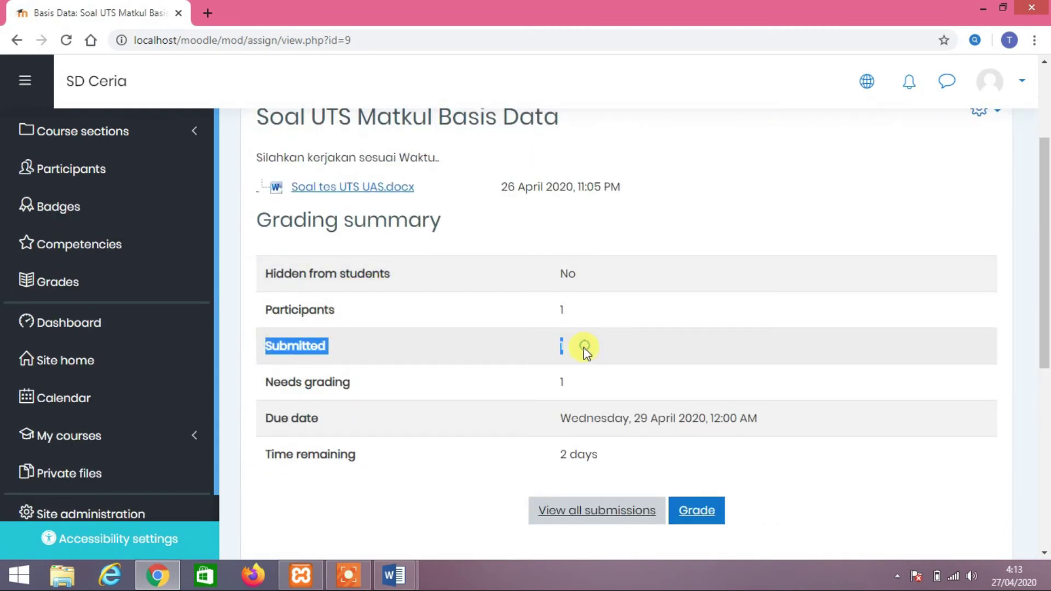
double_click(570, 342)
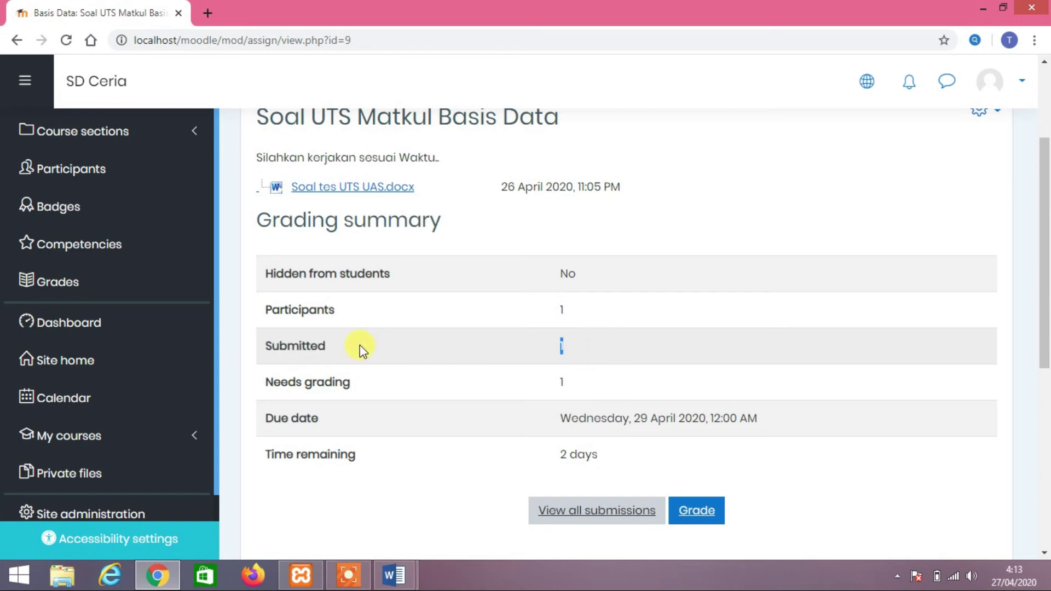
double_click(284, 346)
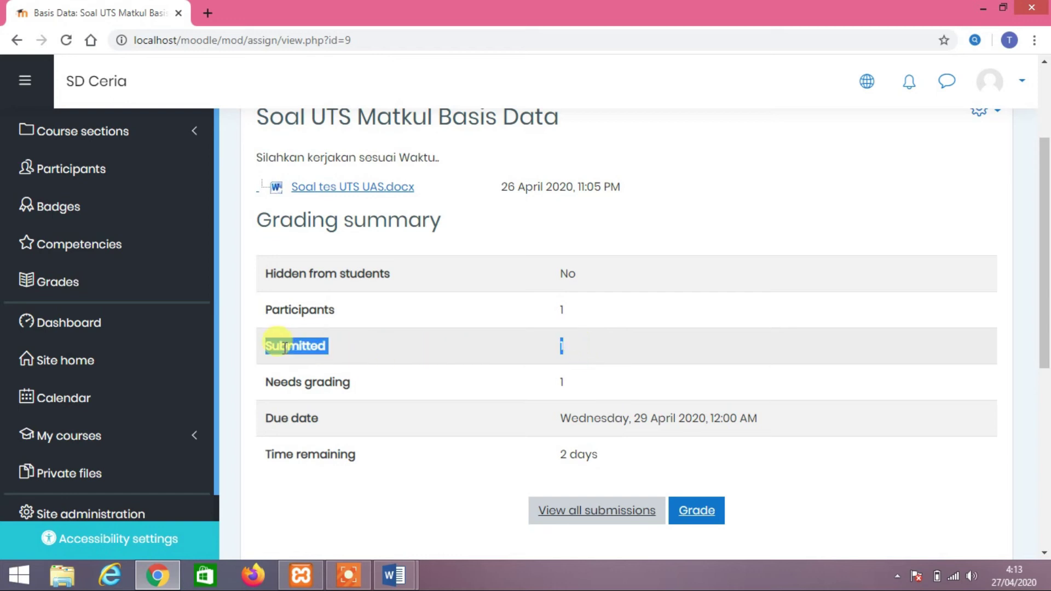
click(573, 341)
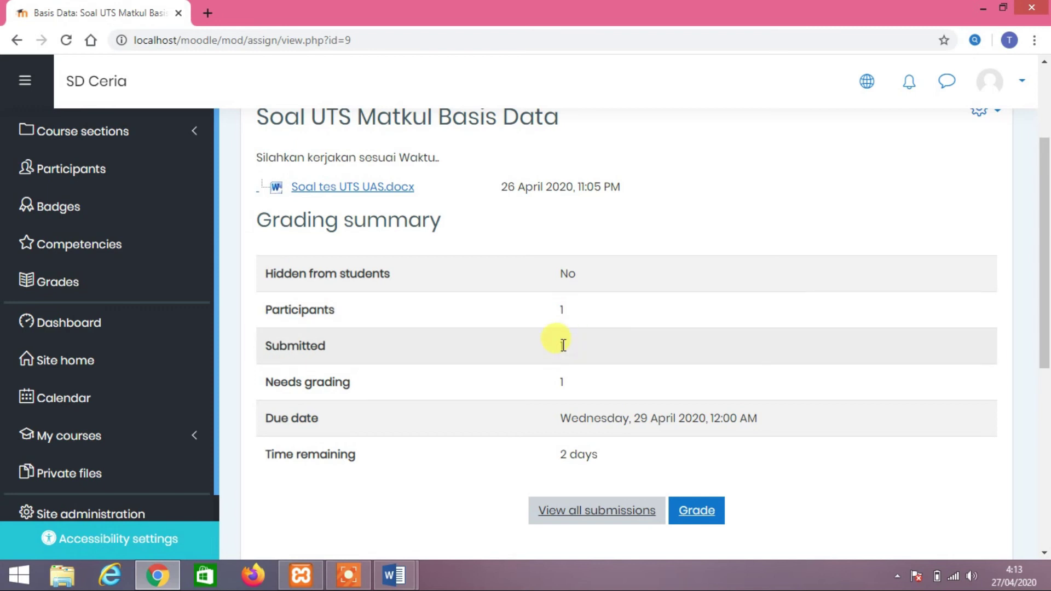
Show the full table of submissions for the assignment
scroll(600, 332, down, 4)
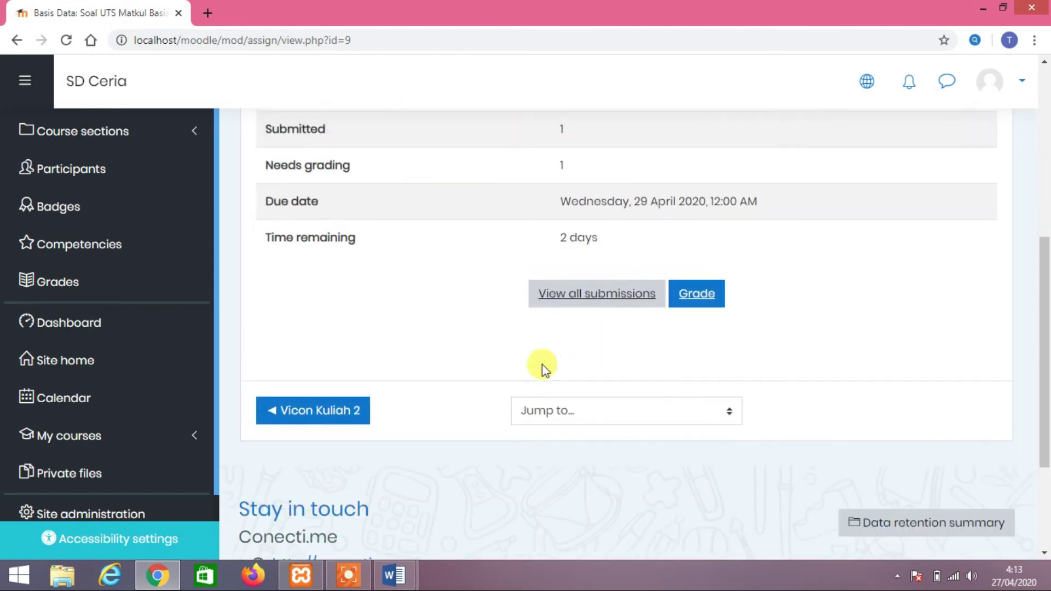
scroll(542, 364, up, 4)
scroll(542, 363, down, 1)
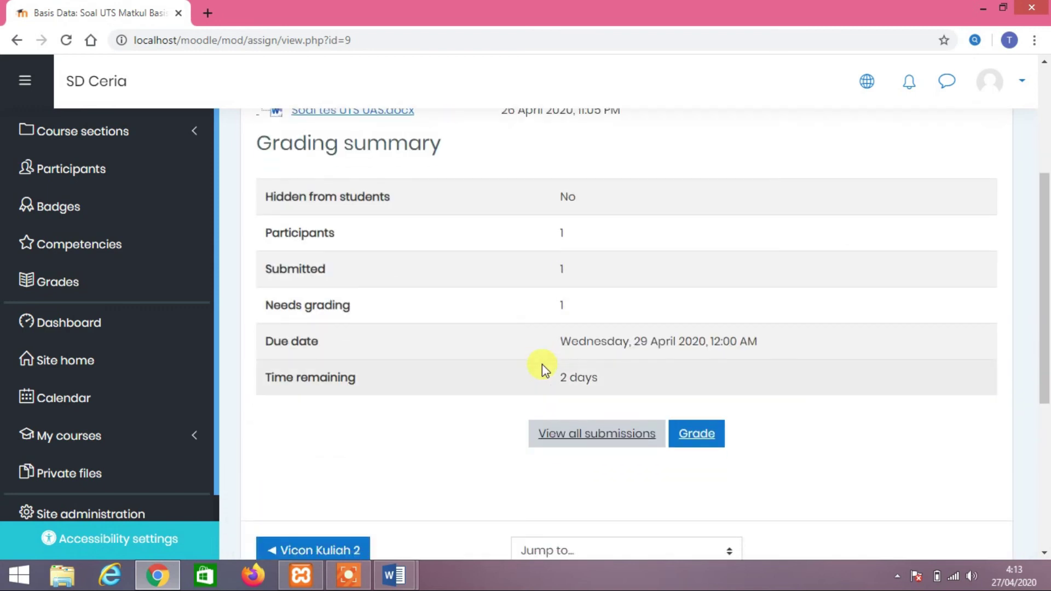
click(586, 435)
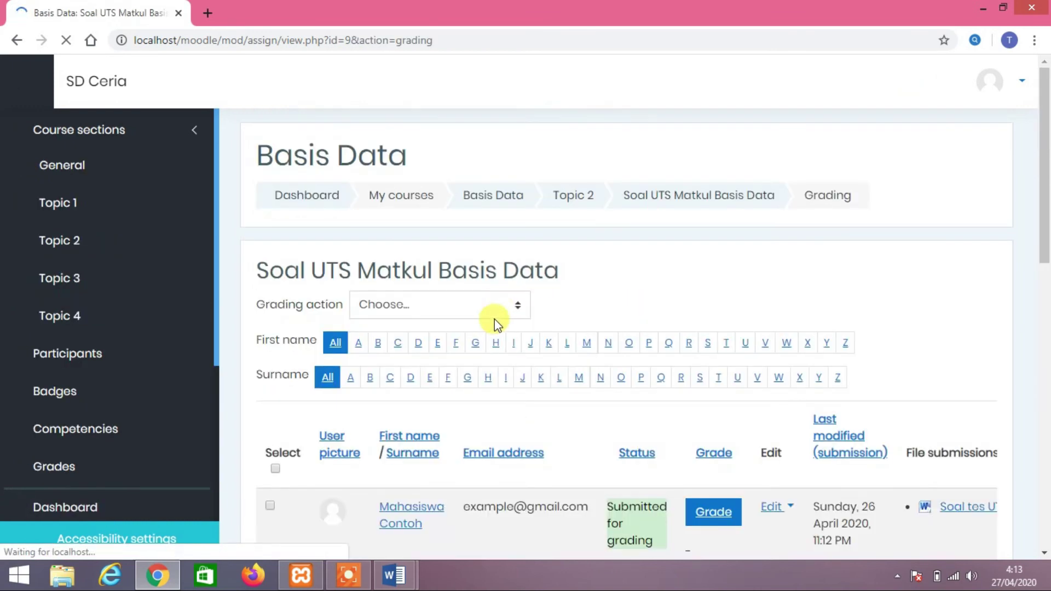
Open the grader for the student's Not graded submission from the submissions table
scroll(494, 320, down, 4)
scroll(493, 320, up, 2)
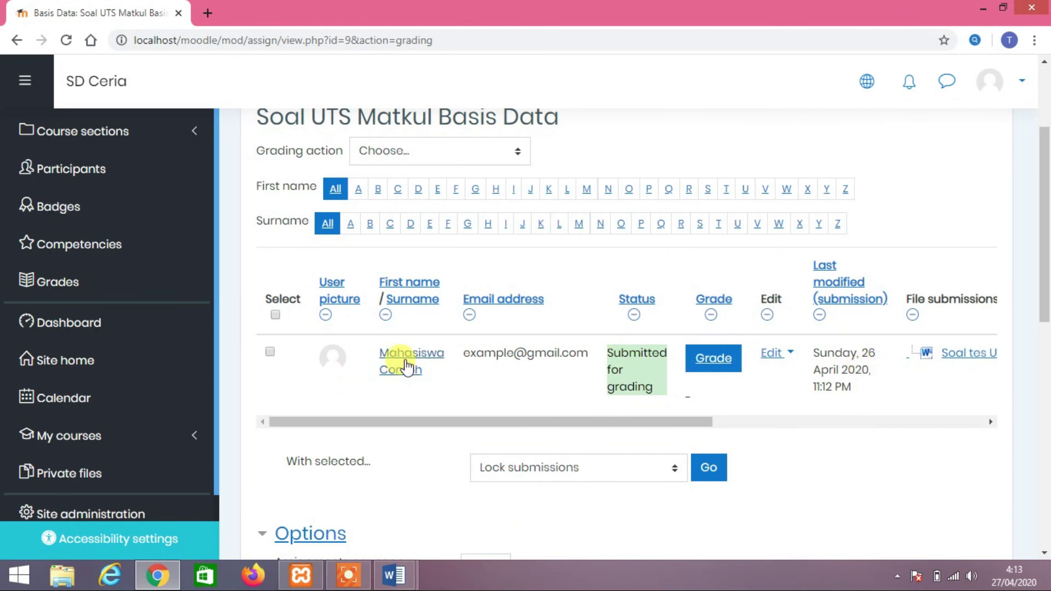
drag(517, 422, 588, 431)
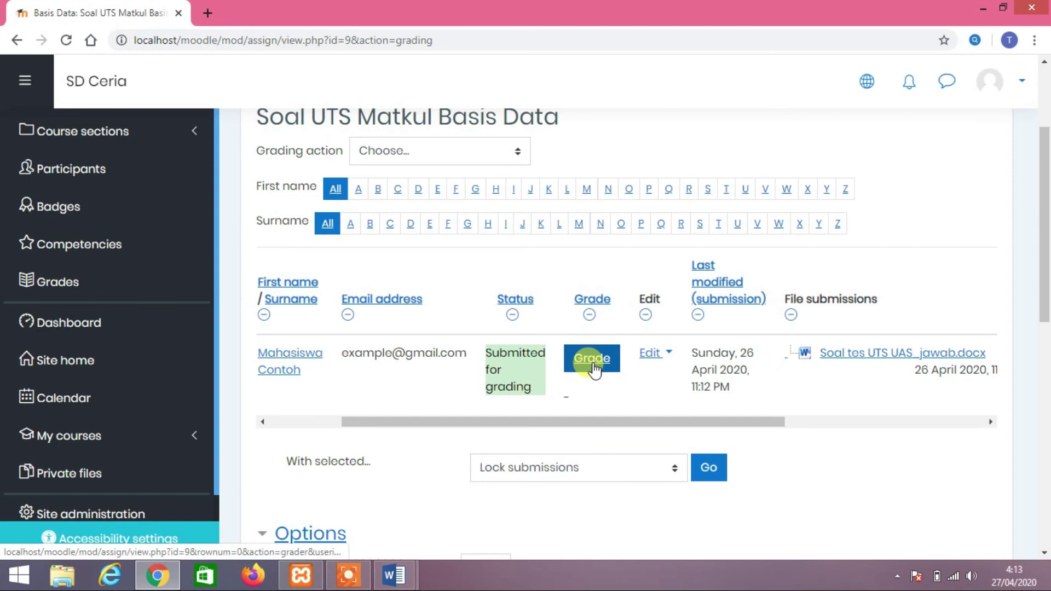
click(593, 359)
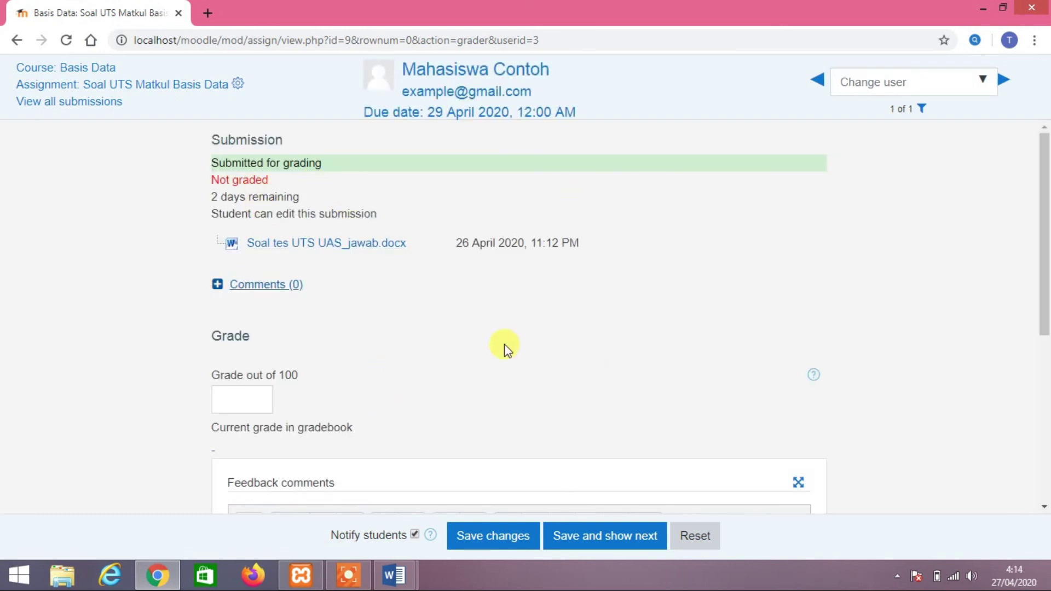
scroll(646, 329, down, 4)
scroll(646, 329, up, 4)
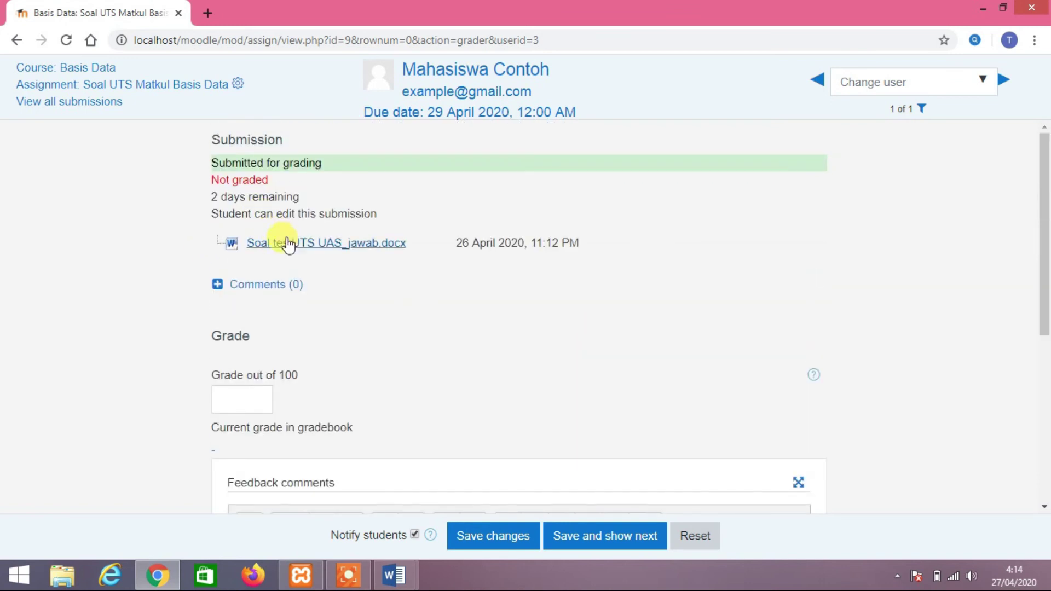
Download Soal tes UTS UAS_jawab.docx, open it in Word and check the answer jawab
click(310, 244)
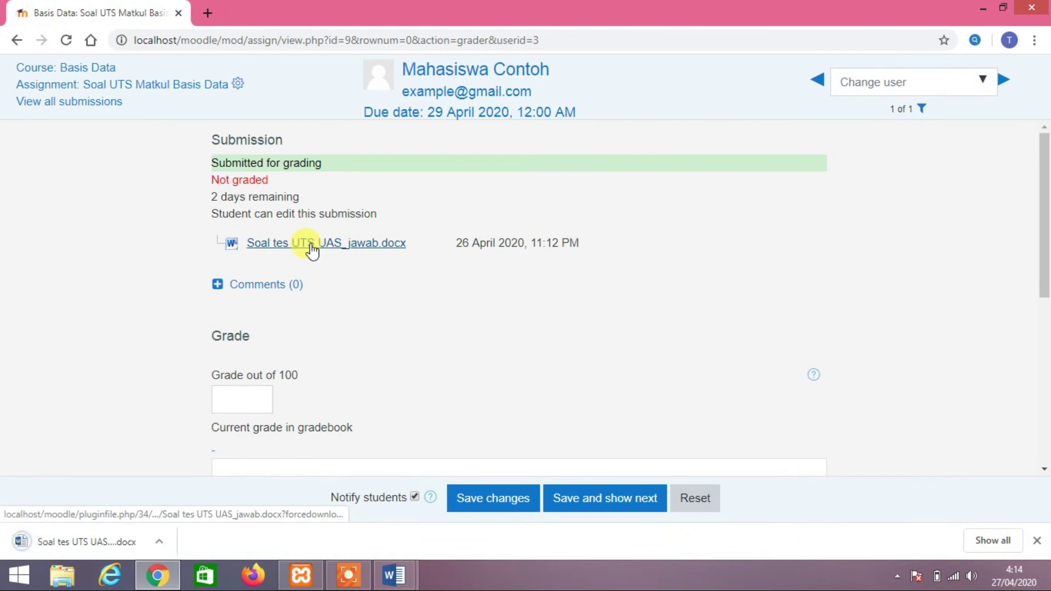
click(111, 540)
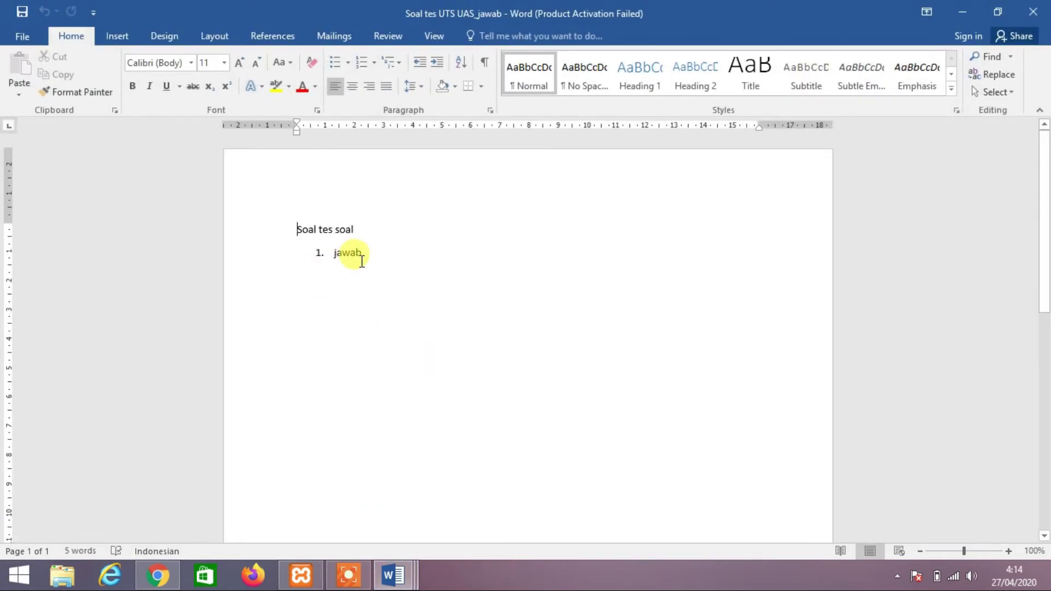
double_click(361, 262)
mouse_move(299, 229)
mouse_down()
mouse_move(351, 239)
mouse_move(305, 240)
mouse_up()
click(351, 239)
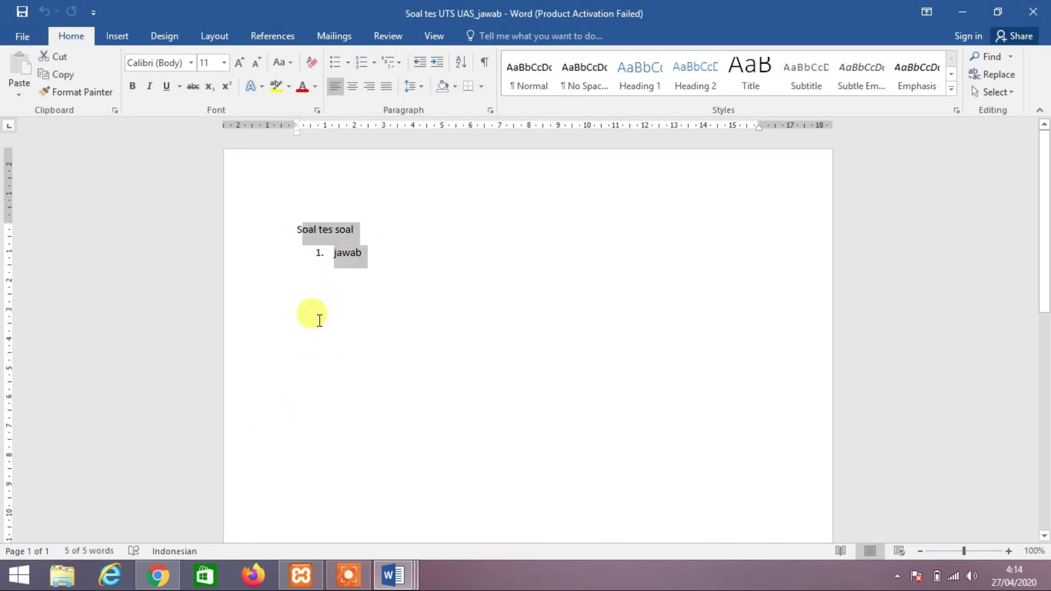
click(373, 281)
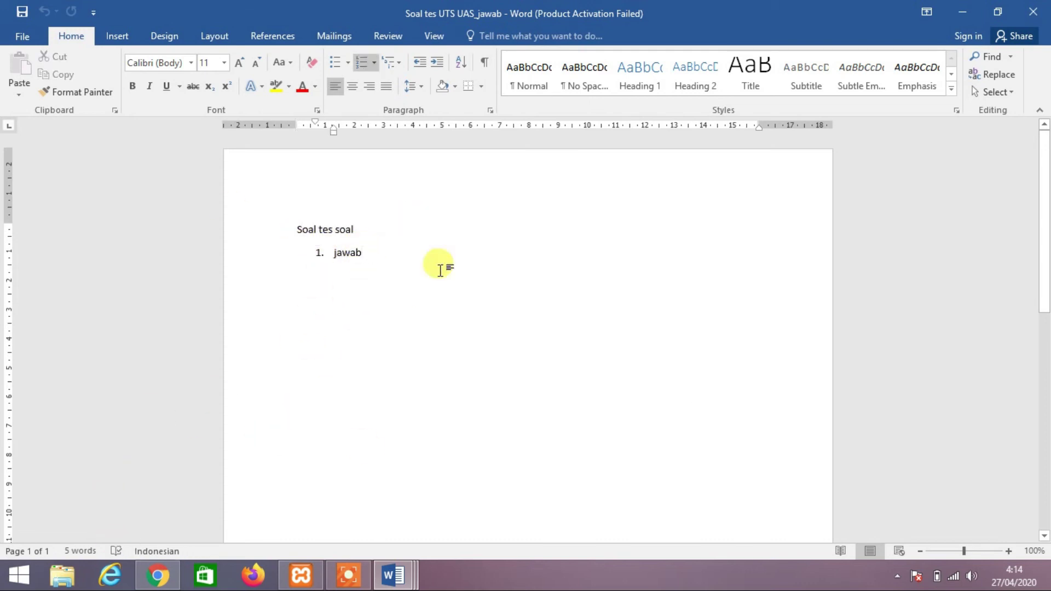
scroll(421, 324, down, 5)
Back in the Moodle grader, enter a grade of 90 out of 100
click(162, 576)
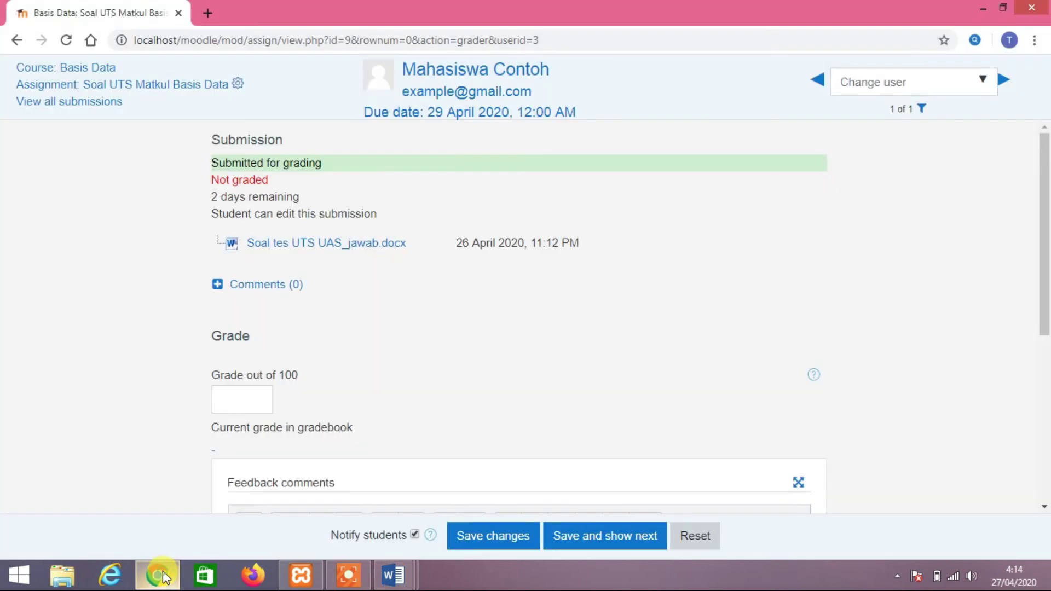
scroll(399, 300, down, 1)
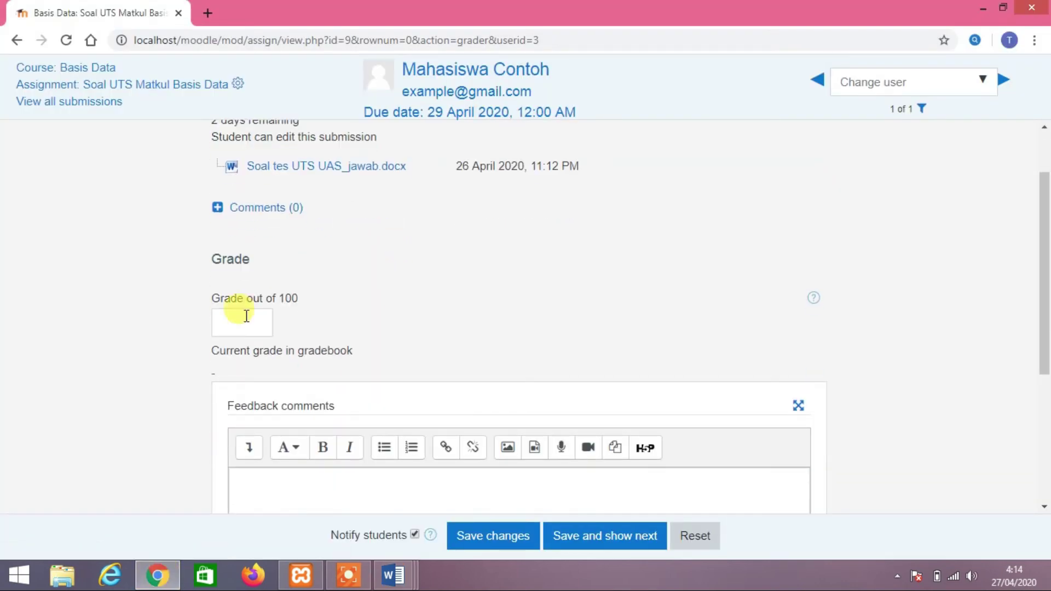
scroll(364, 334, up, 1)
drag(338, 214, 294, 213)
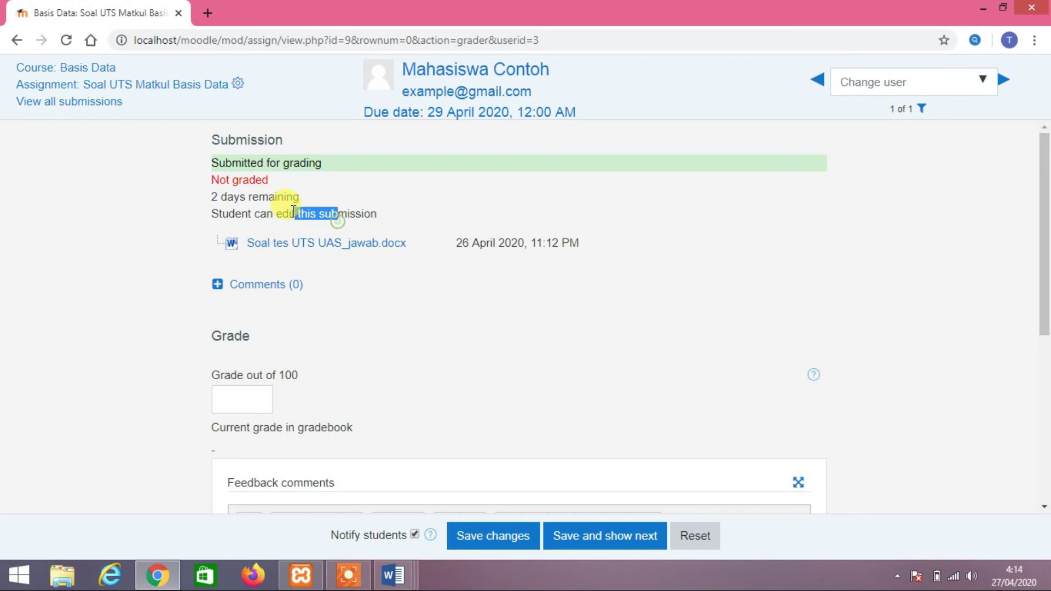
double_click(283, 214)
click(259, 394)
scroll(267, 375, down, 2)
scroll(278, 364, up, 2)
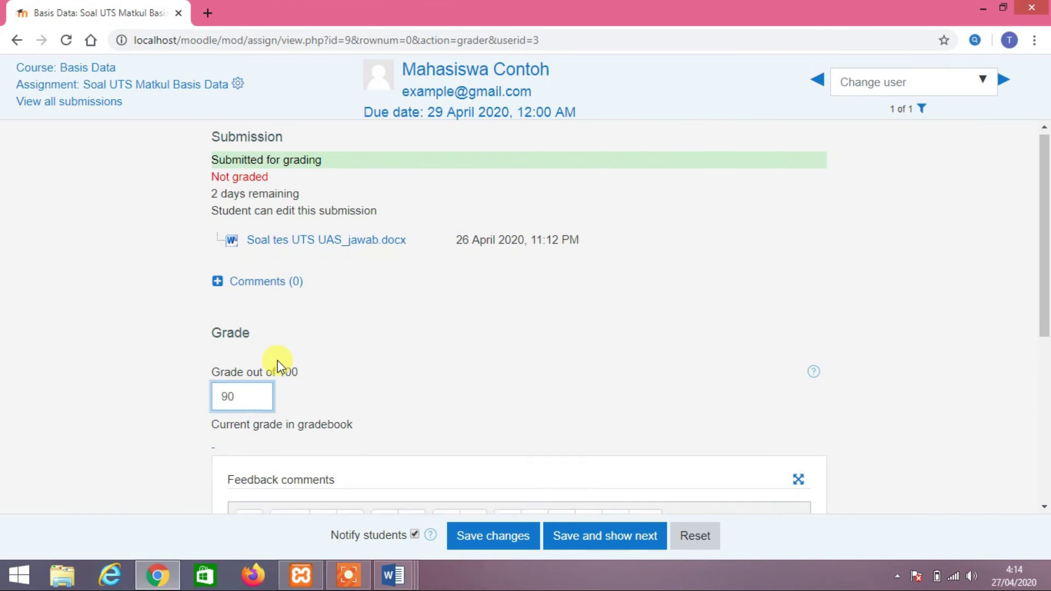
scroll(278, 363, down, 3)
Write the feedback comment 'salah di nomor 3, belum komentar..'
click(340, 411)
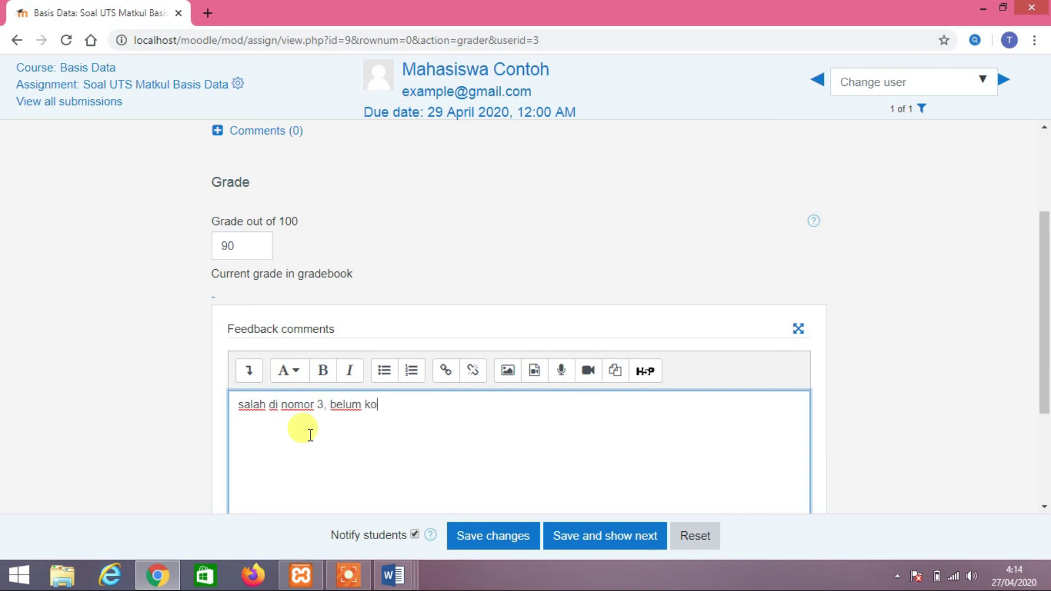
text(==)
text(ntar..)
scroll(470, 439, down, 1)
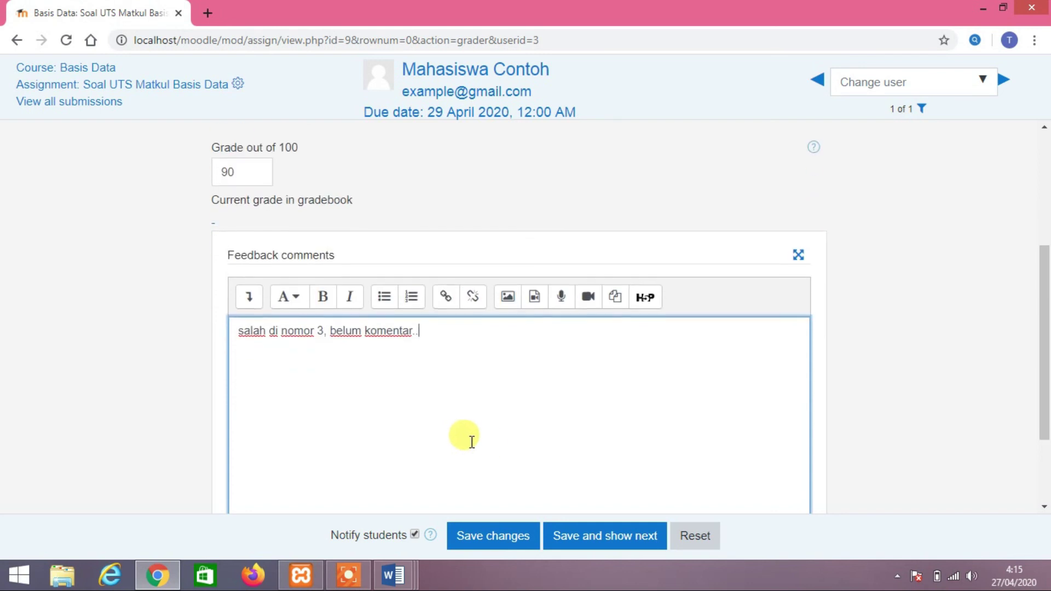
scroll(507, 427, up, 3)
scroll(508, 428, down, 4)
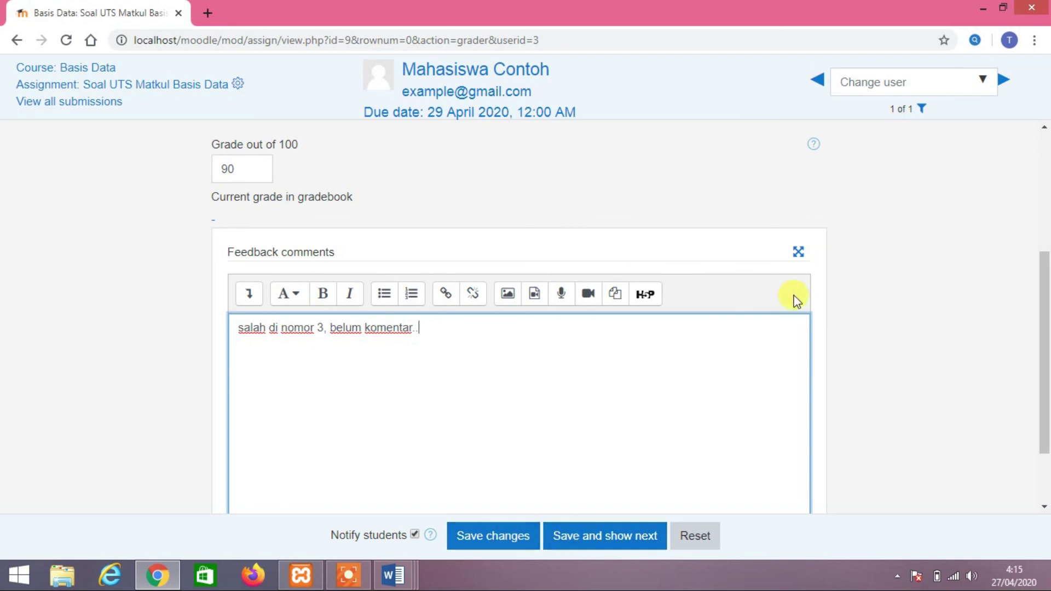
scroll(797, 300, up, 1)
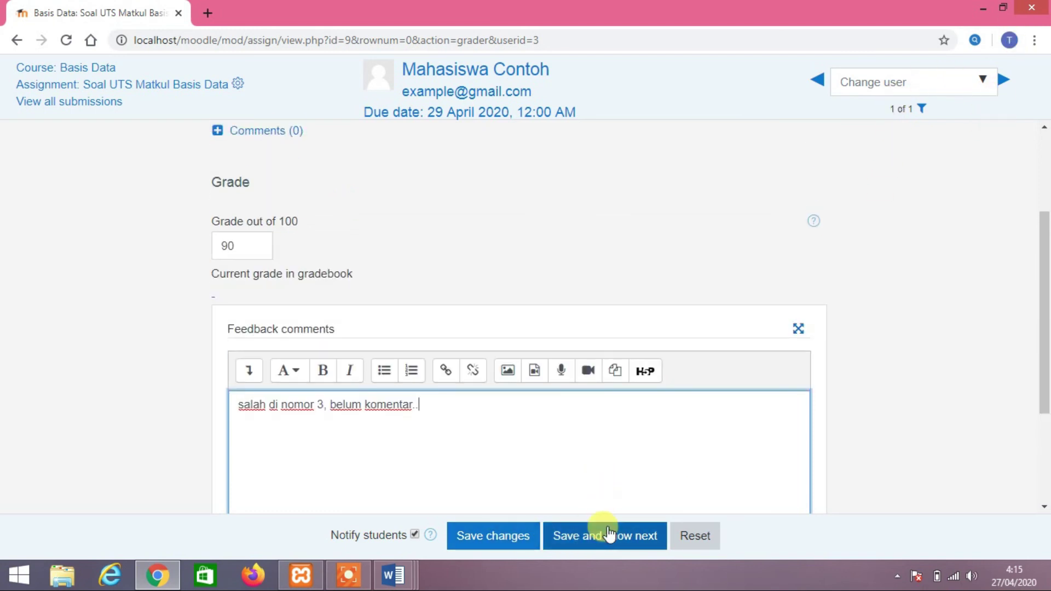
Save the 90/100 grade and feedback and dismiss the changes-saved confirmation
click(500, 540)
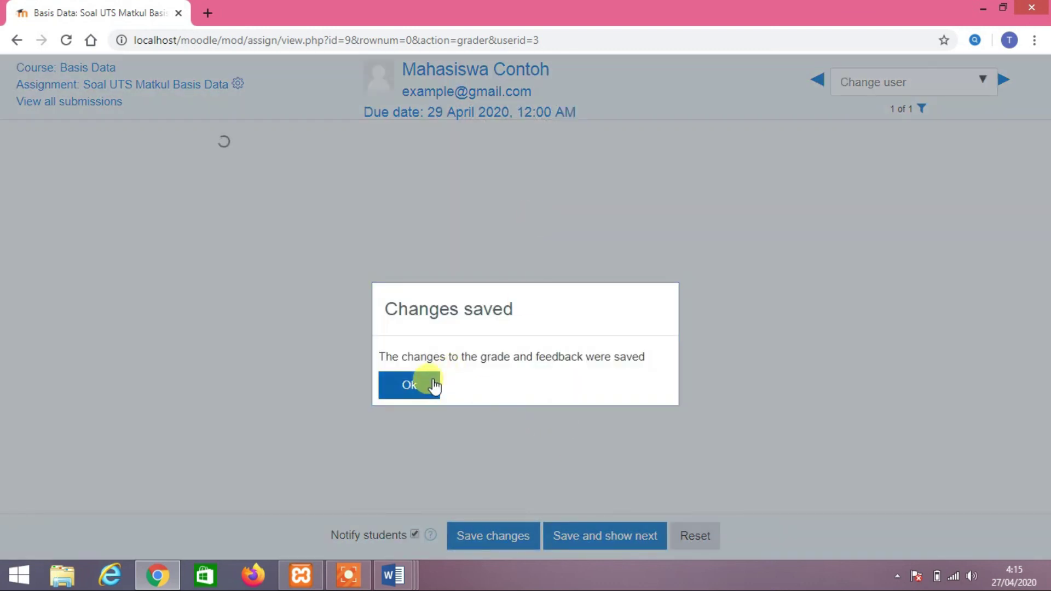
click(422, 384)
scroll(263, 274, down, 5)
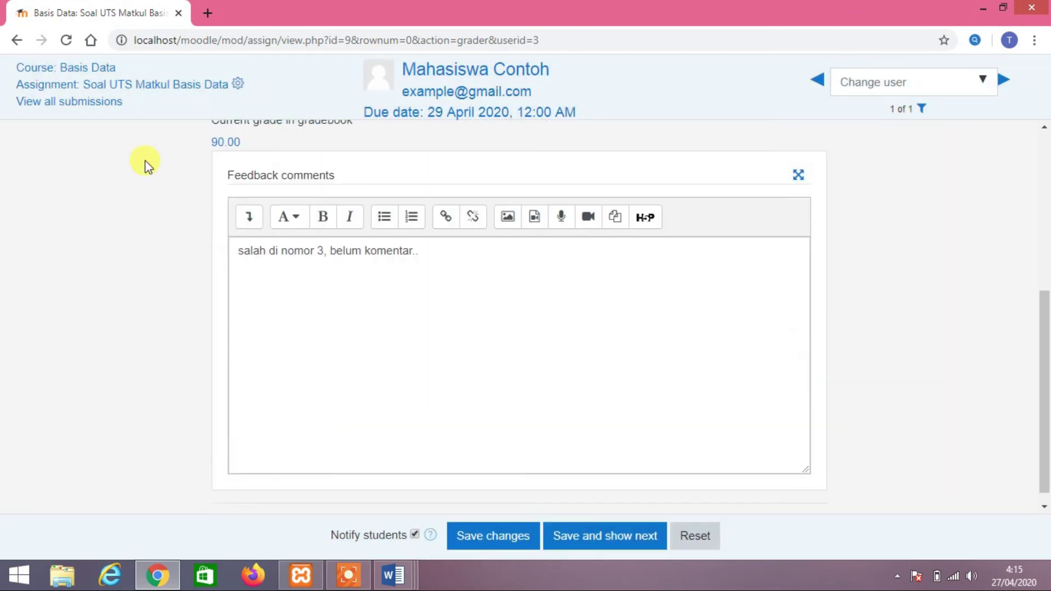
Return to all submissions and scroll the table to the Graded status, 90.00 / 100.00 and comment
click(112, 104)
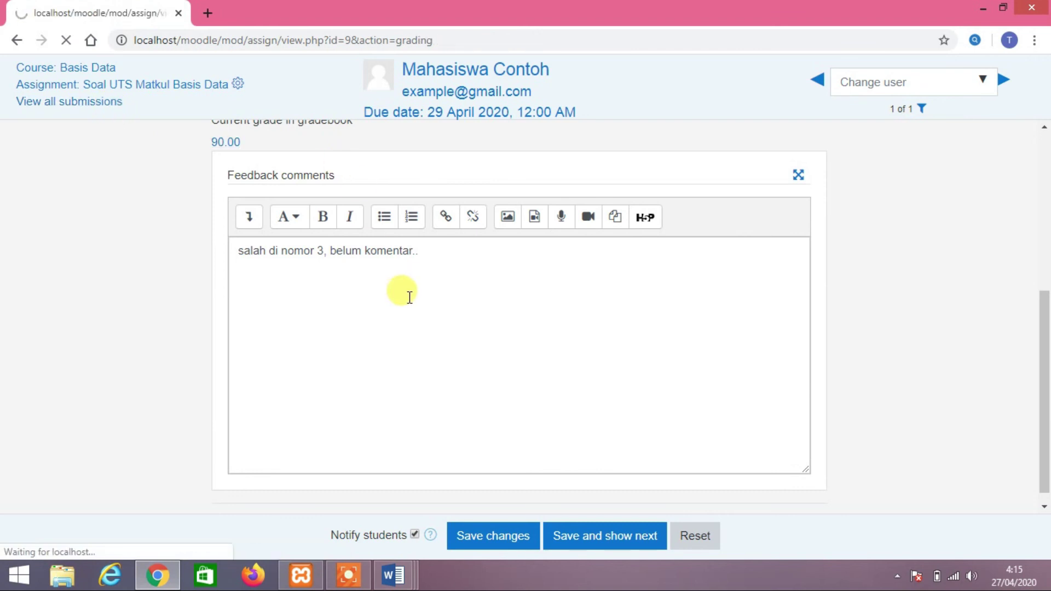
scroll(460, 263, down, 1)
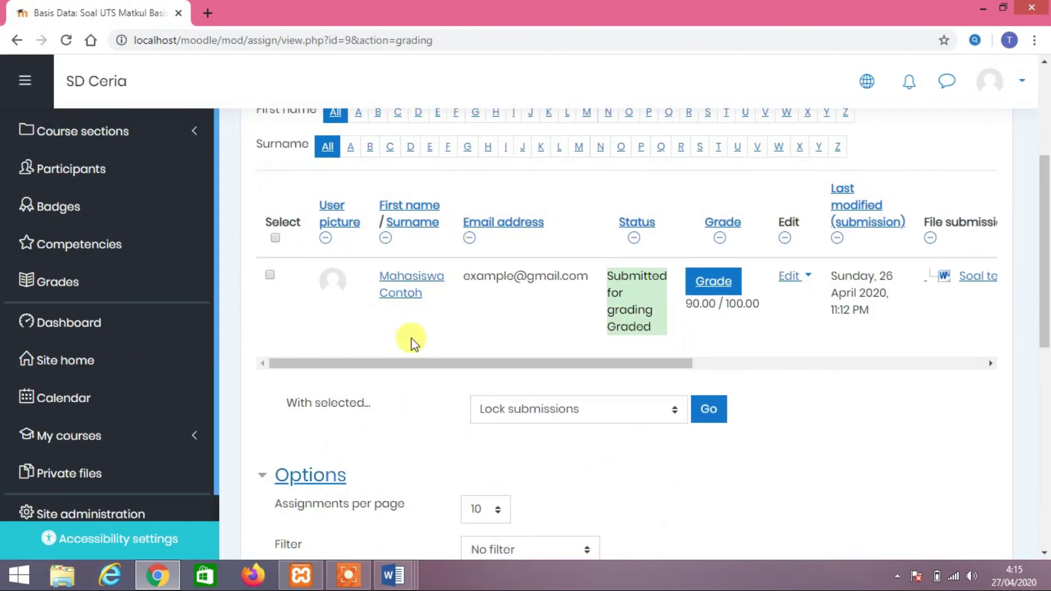
drag(414, 358, 441, 360)
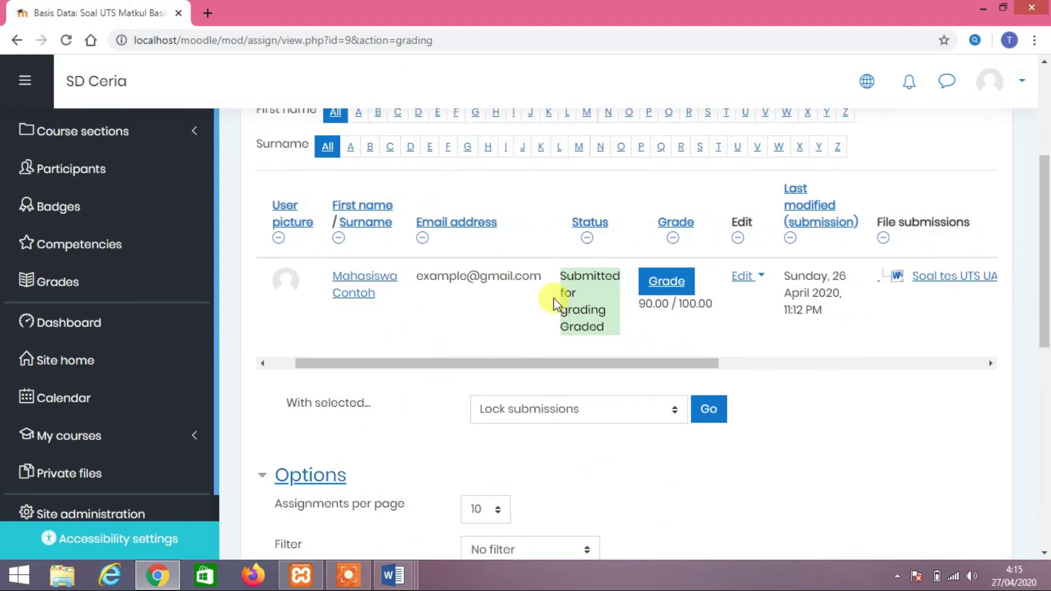
drag(628, 359, 891, 356)
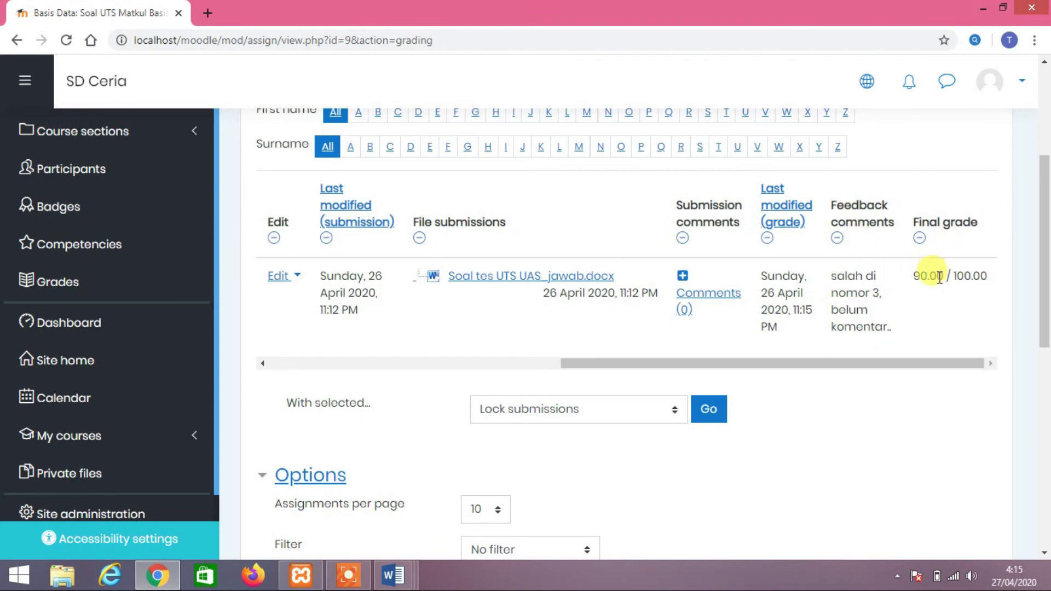
Log out of admin, sign in with the student's account and password, and scroll to Course overview
click(989, 87)
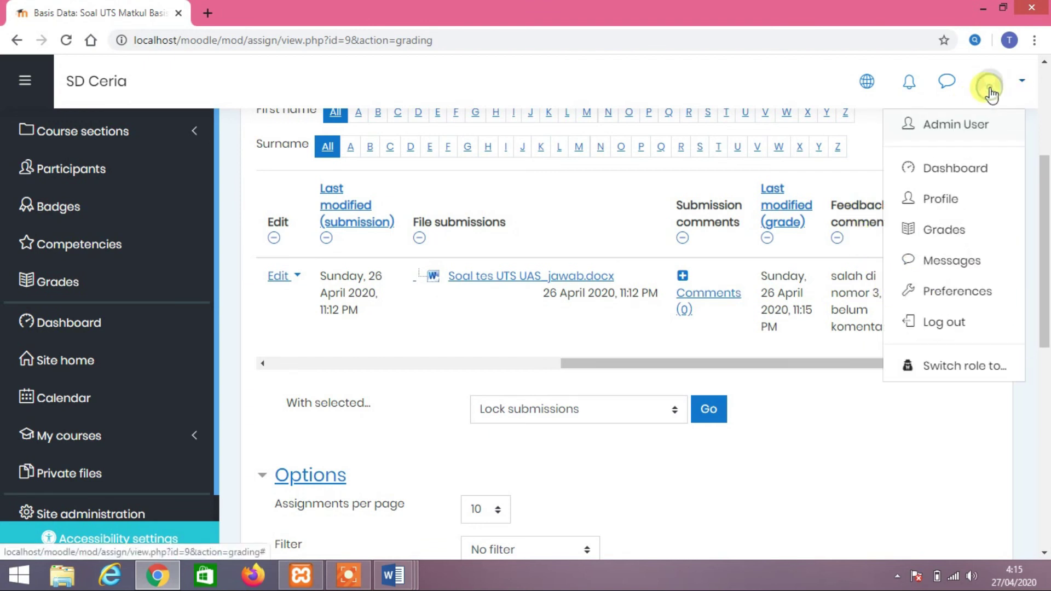
click(957, 320)
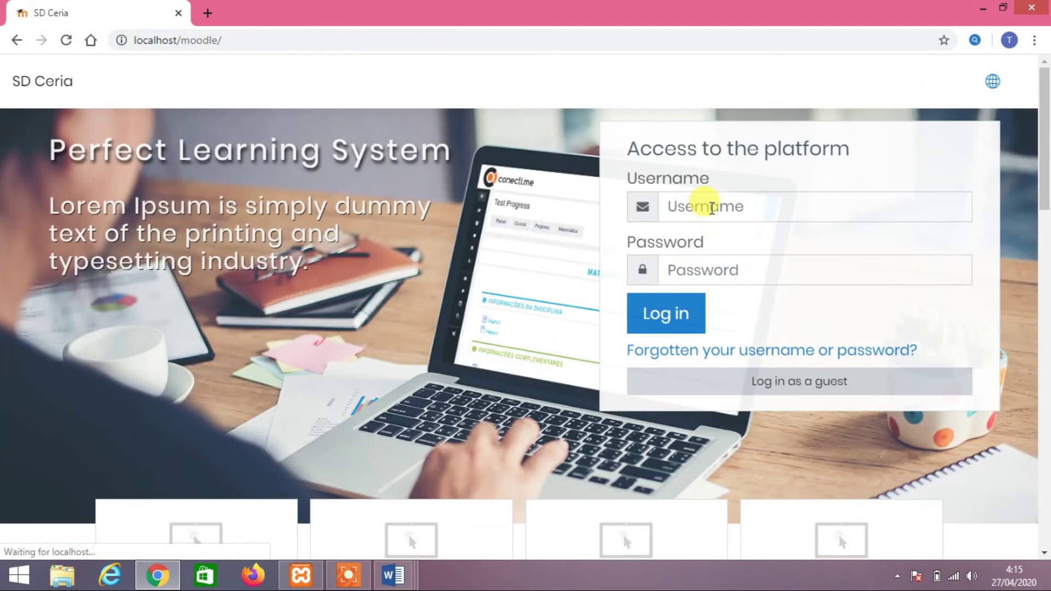
click(710, 208)
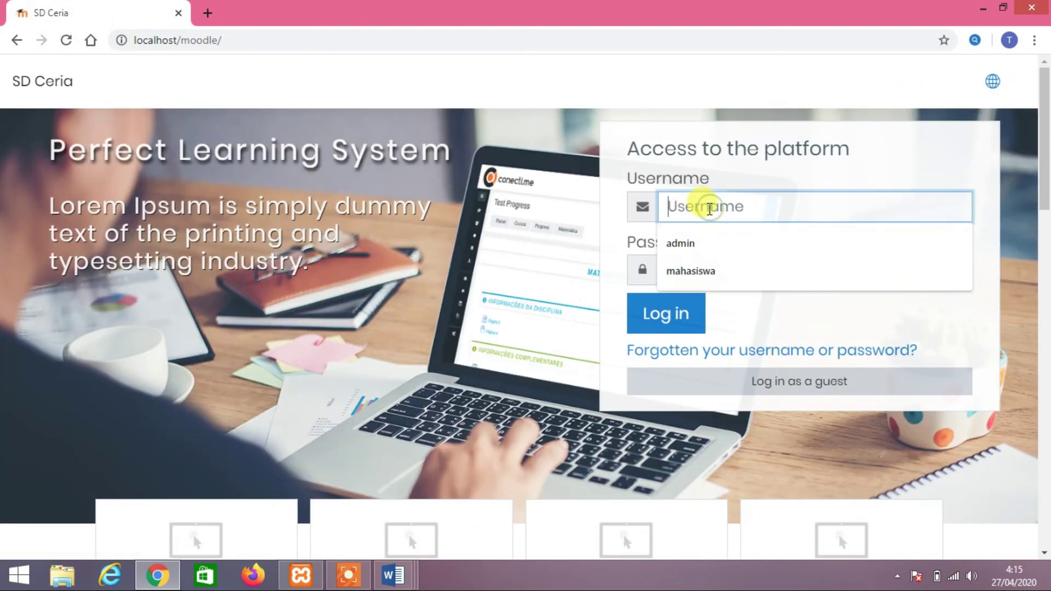
click(733, 277)
click(742, 272)
text(m)
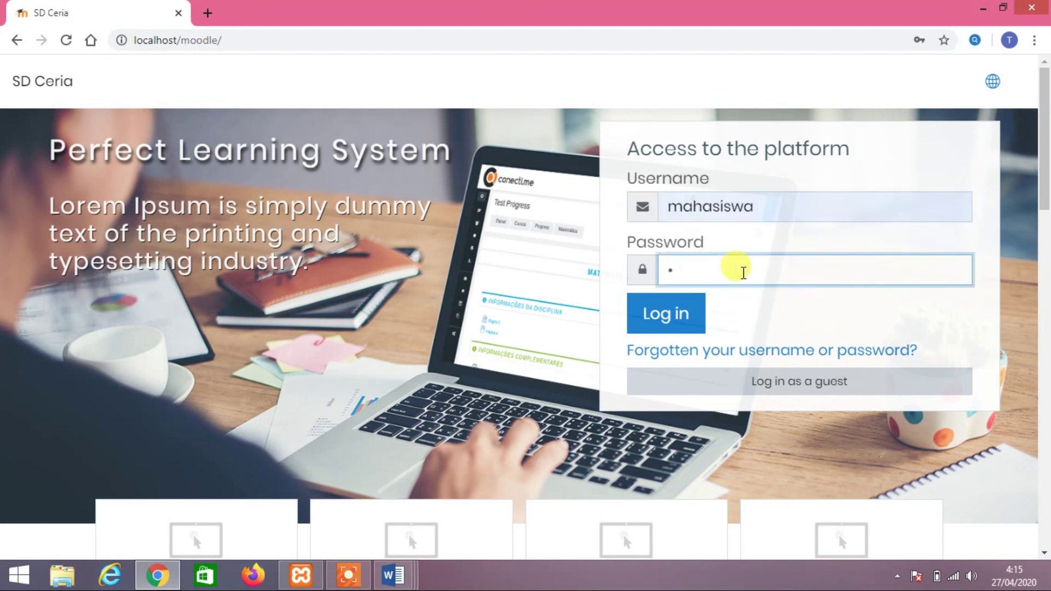
text(23)
key(Return)
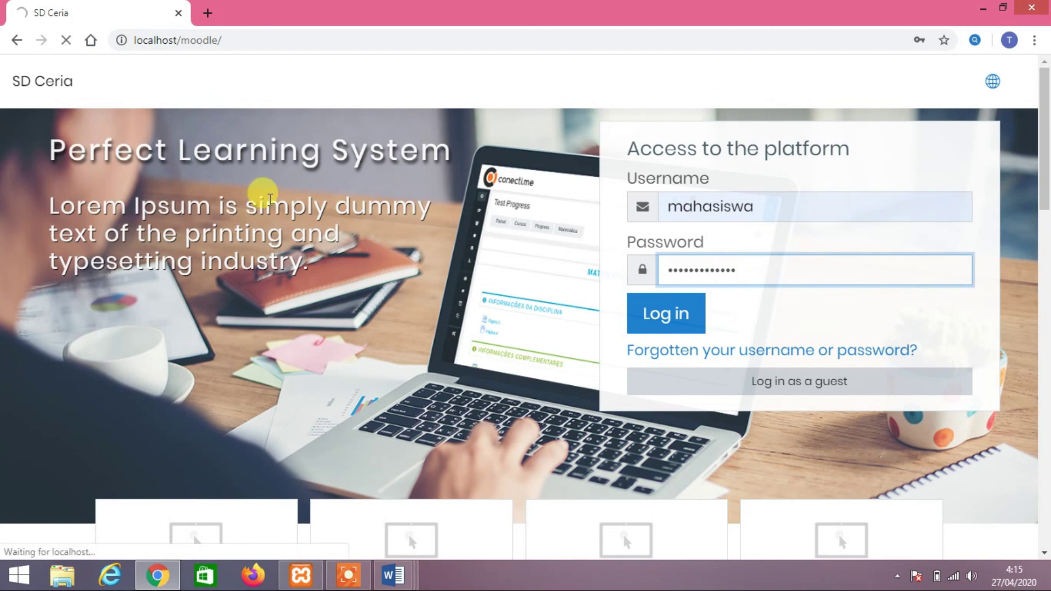
scroll(500, 281, down, 4)
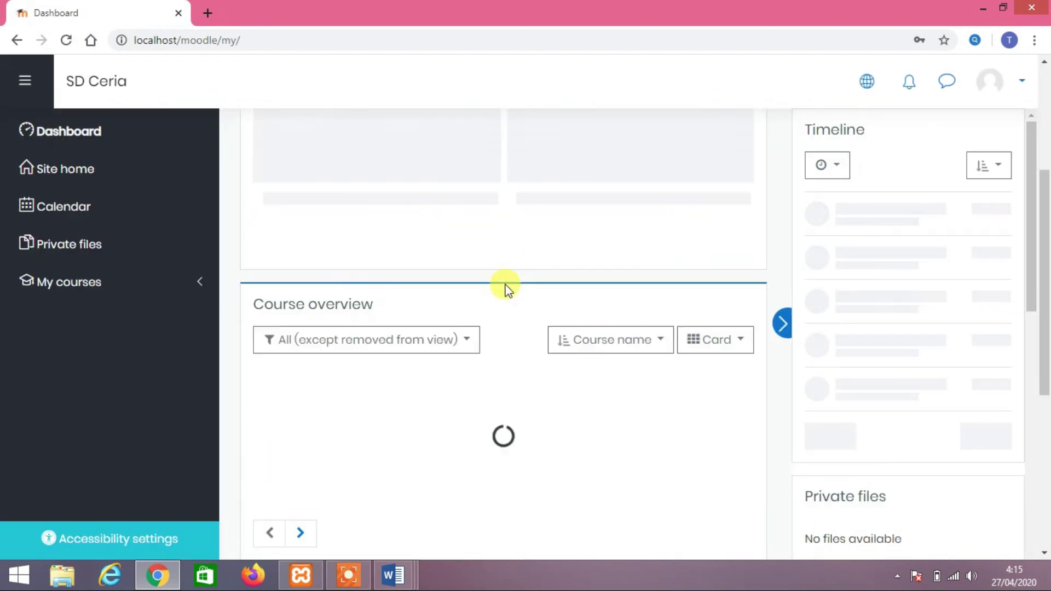
scroll(502, 290, down, 3)
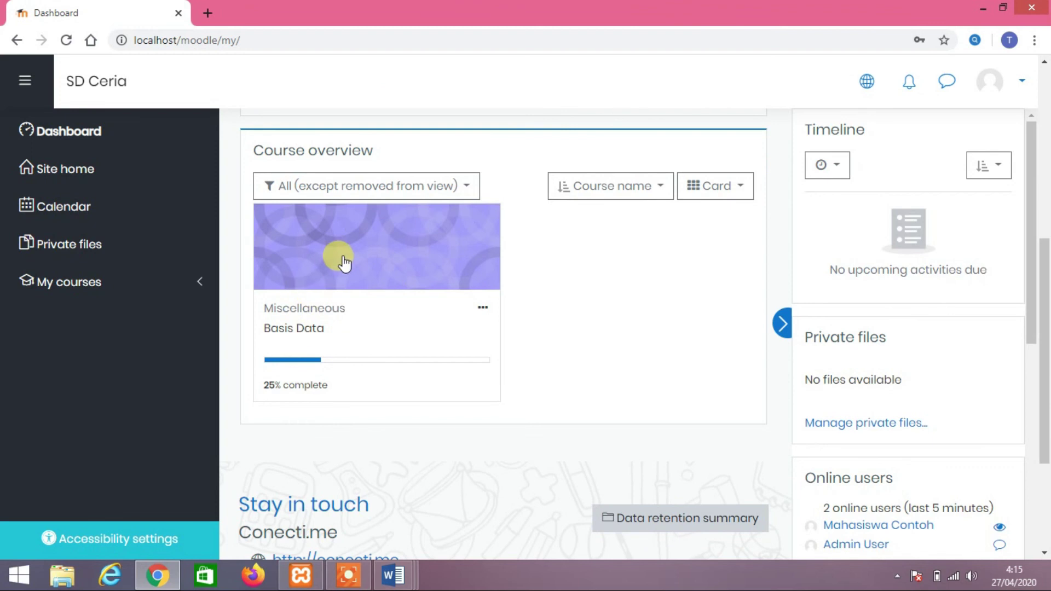
Open Basis Data's Soal UTS Matkul Basis Data assignment and reload it to show Graded submission status
click(344, 263)
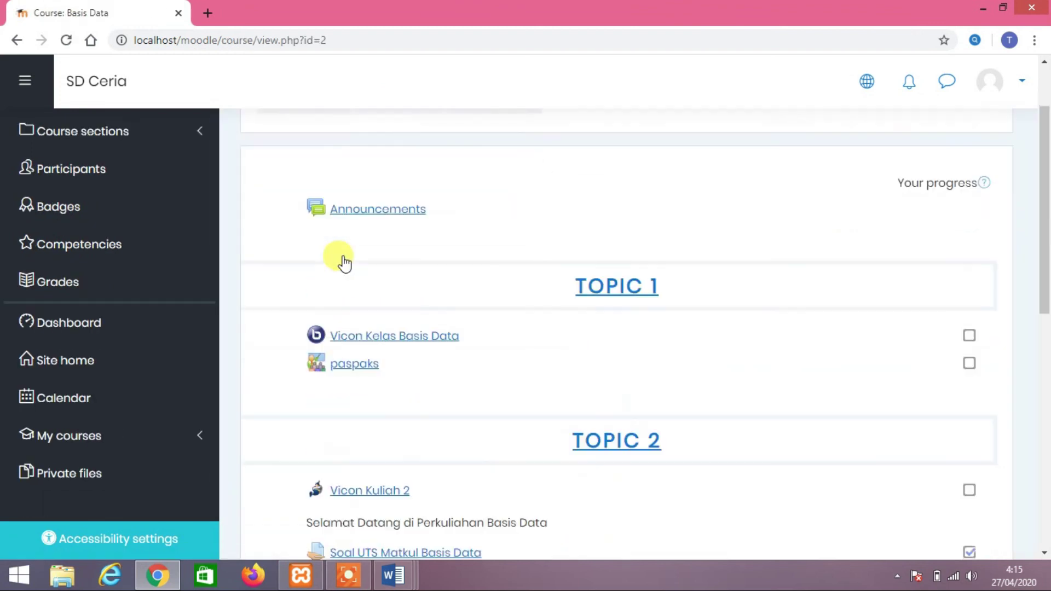
scroll(344, 263, down, 5)
click(353, 265)
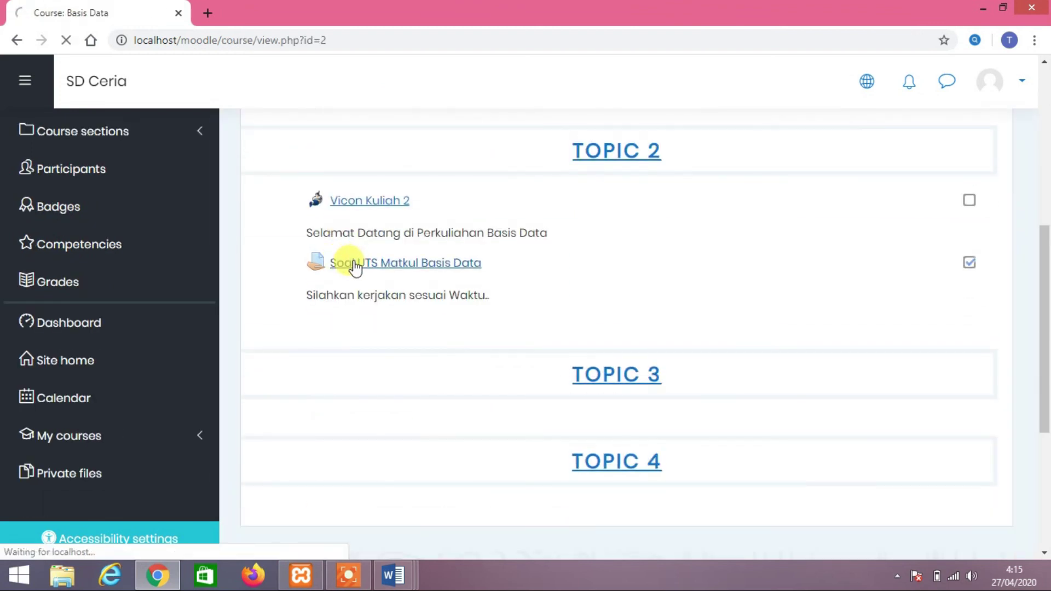
scroll(463, 270, down, 2)
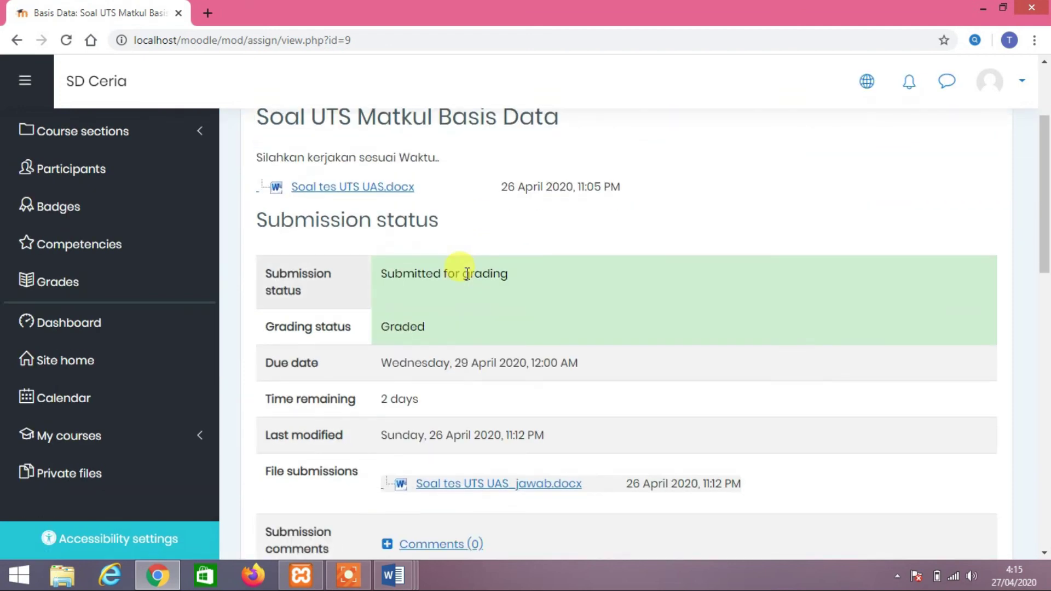
scroll(466, 274, down, 2)
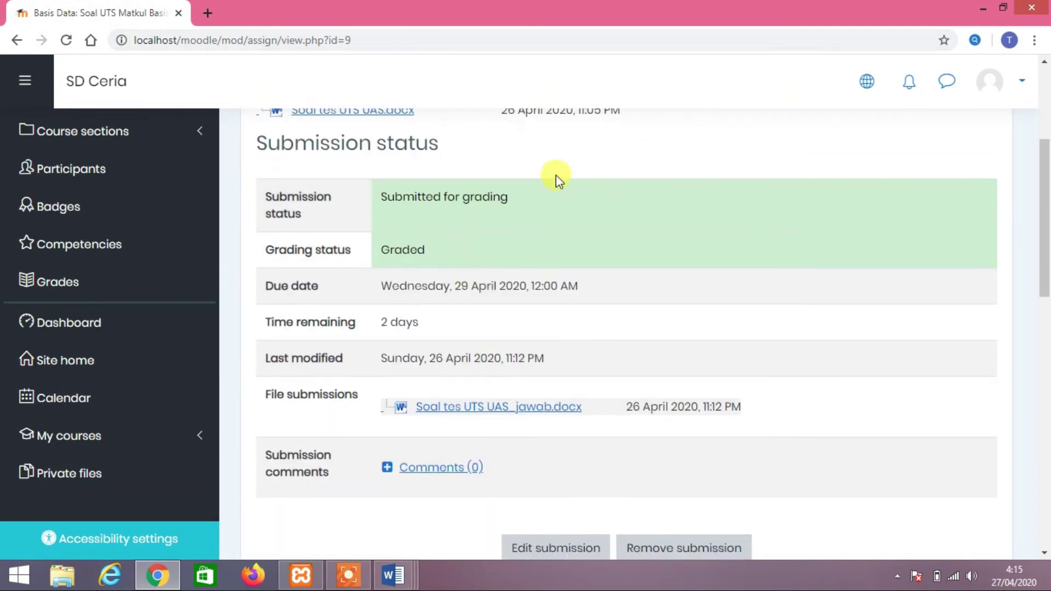
scroll(557, 175, down, 2)
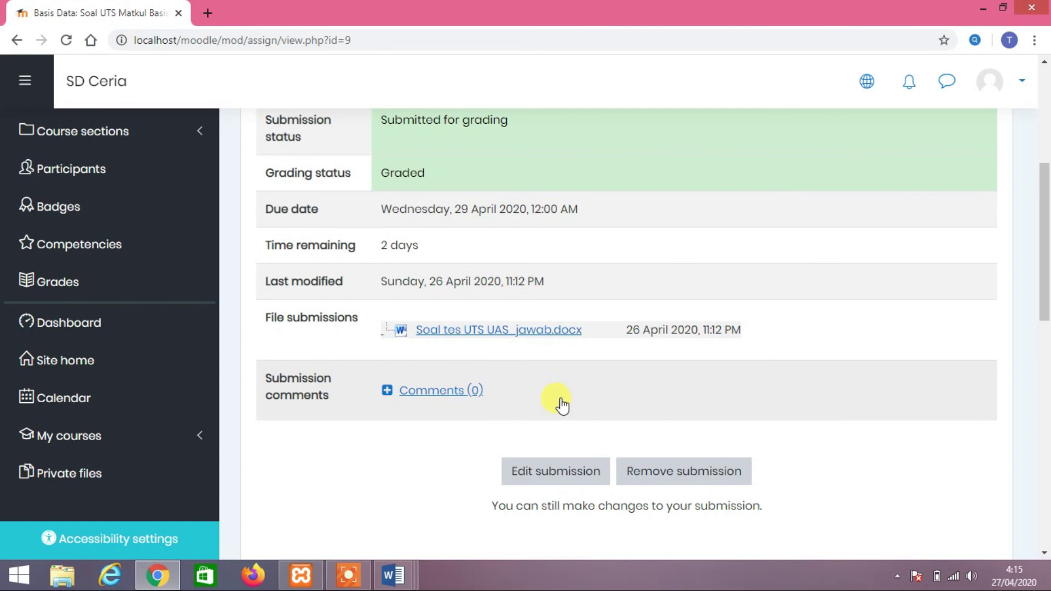
scroll(457, 399, up, 6)
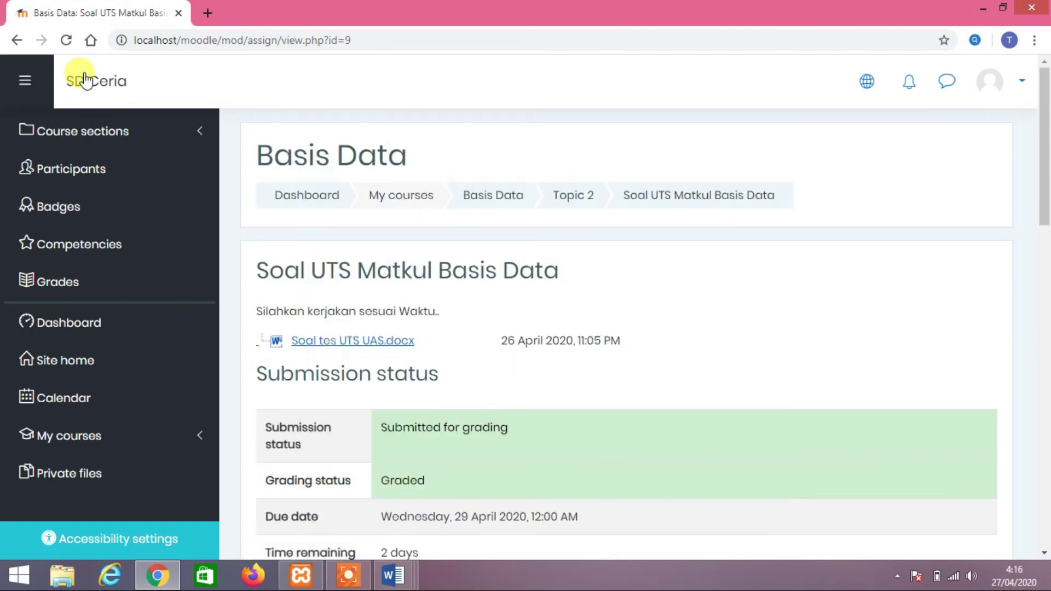
click(65, 41)
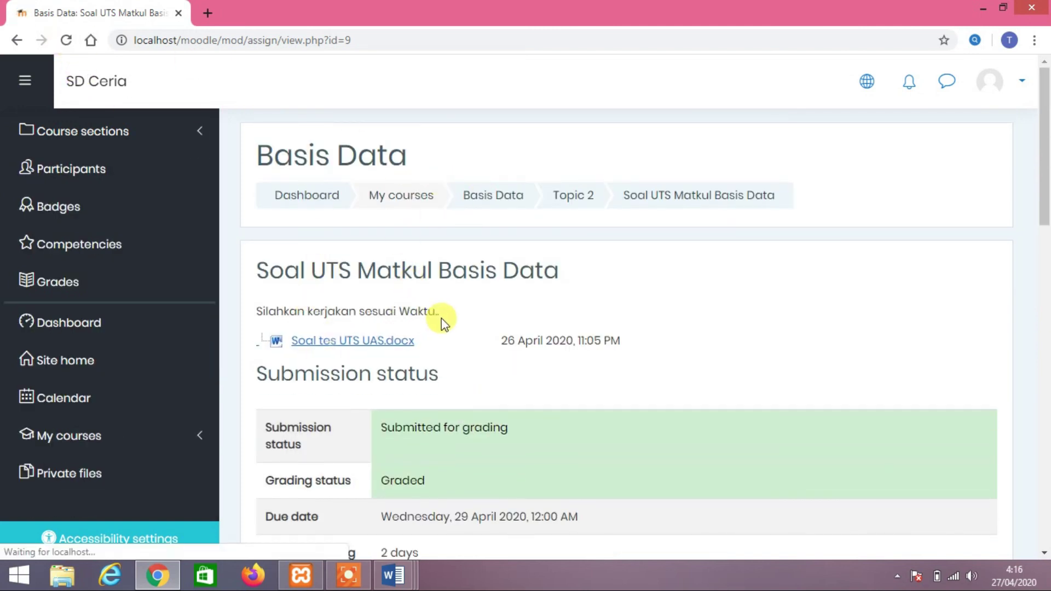
scroll(441, 317, down, 4)
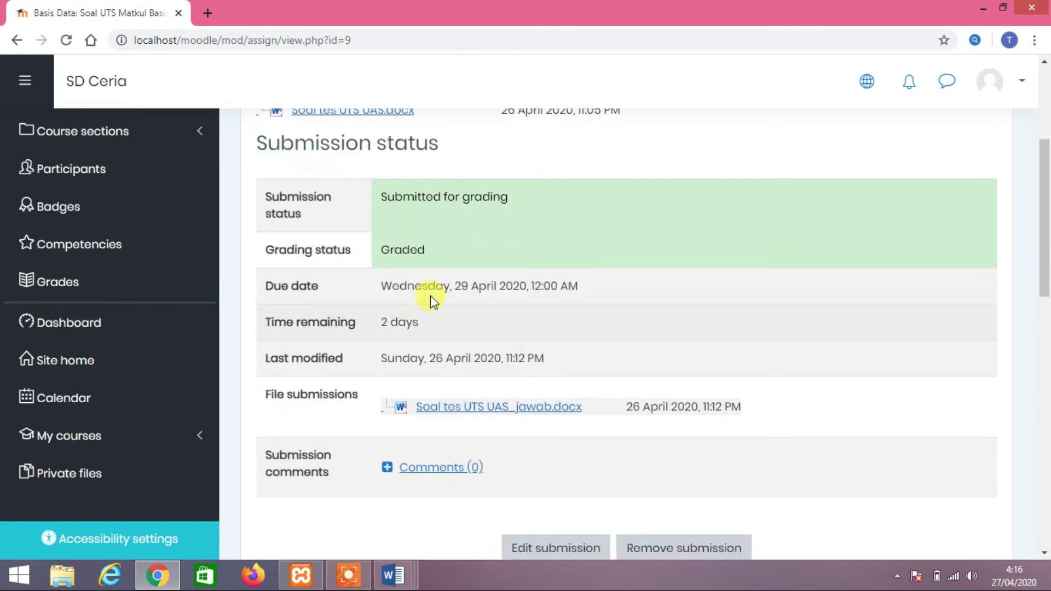
scroll(470, 347, down, 1)
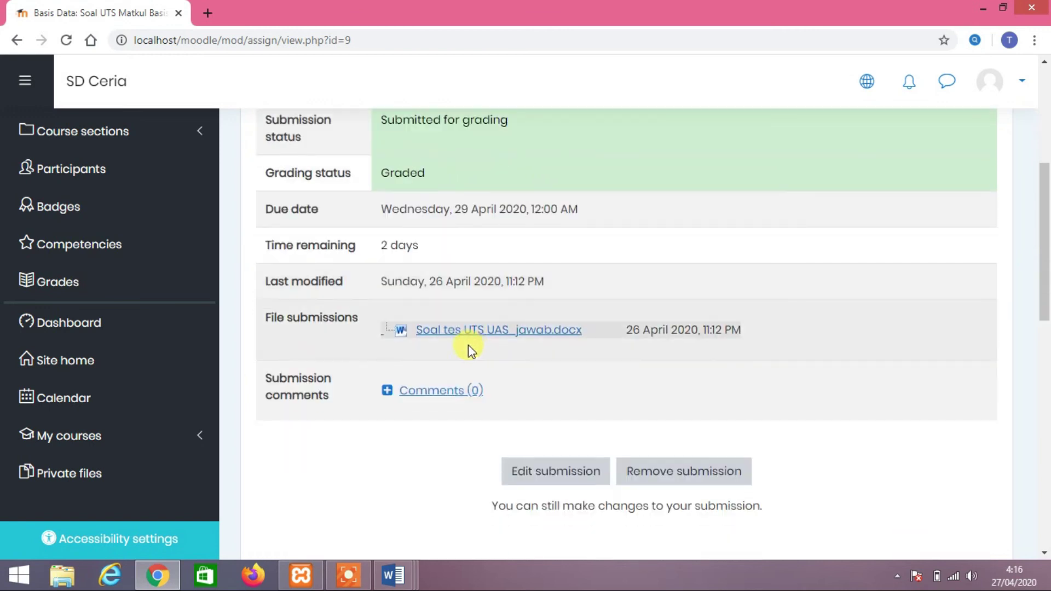
Open the Grades user report and highlight the 90.00 grade and the teacher's feedback
click(105, 293)
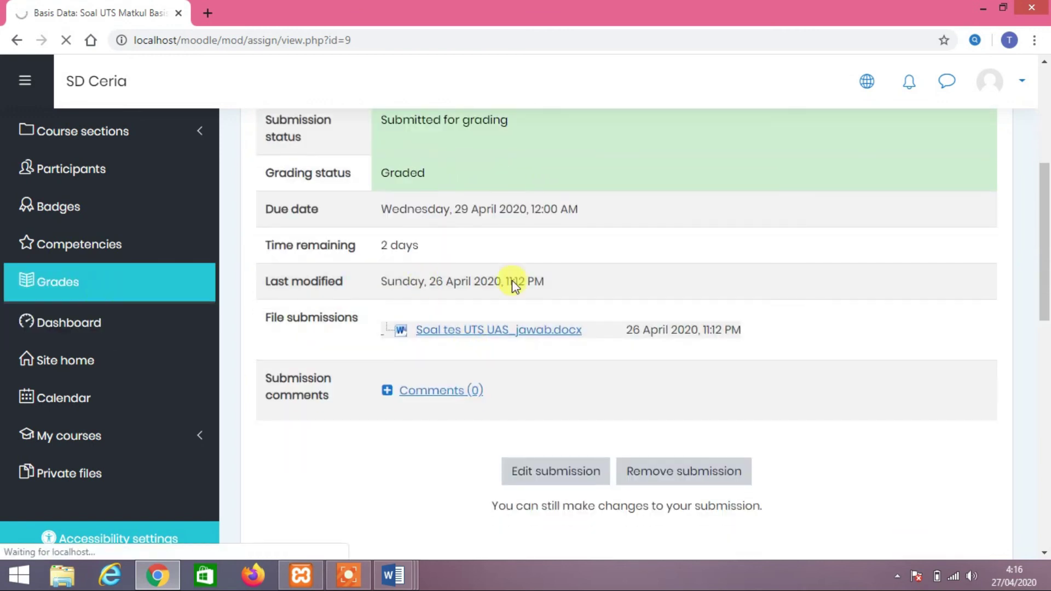
scroll(513, 279, down, 3)
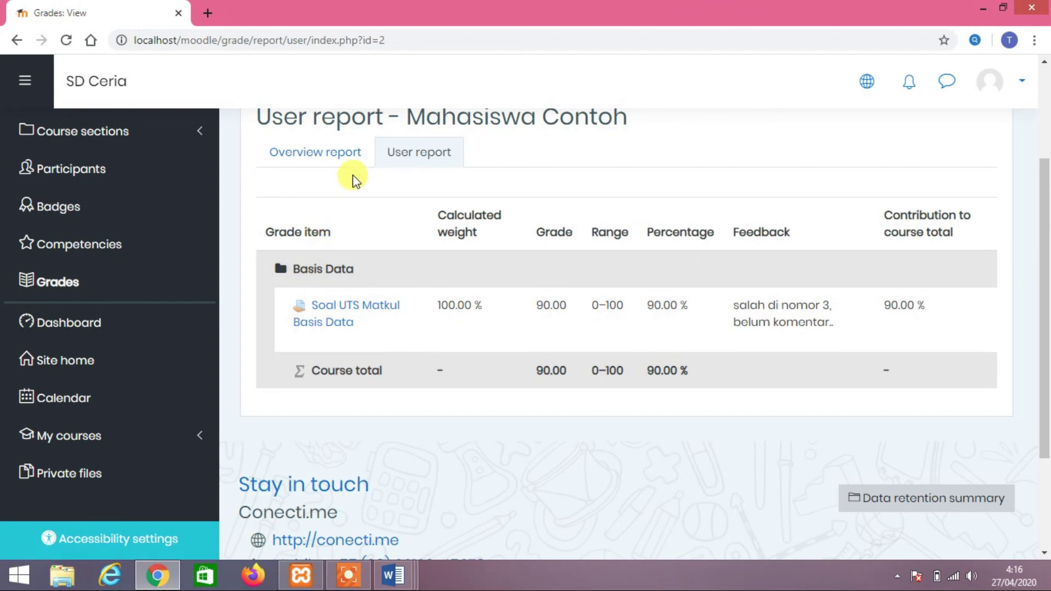
scroll(353, 186, up, 1)
scroll(360, 195, down, 2)
scroll(395, 246, up, 1)
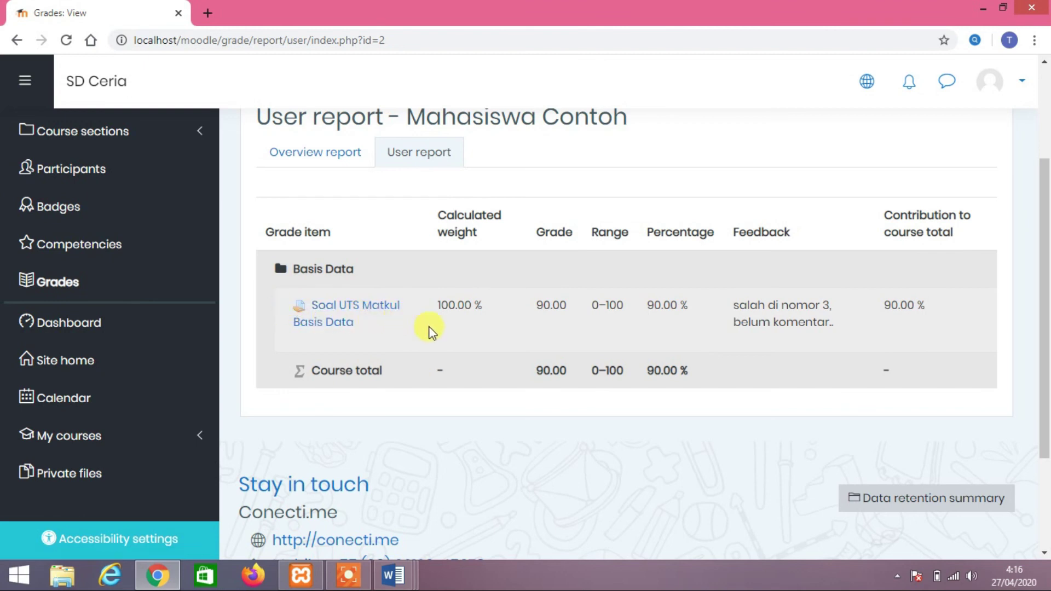
double_click(542, 306)
drag(734, 305, 821, 323)
click(814, 318)
scroll(776, 370, down, 3)
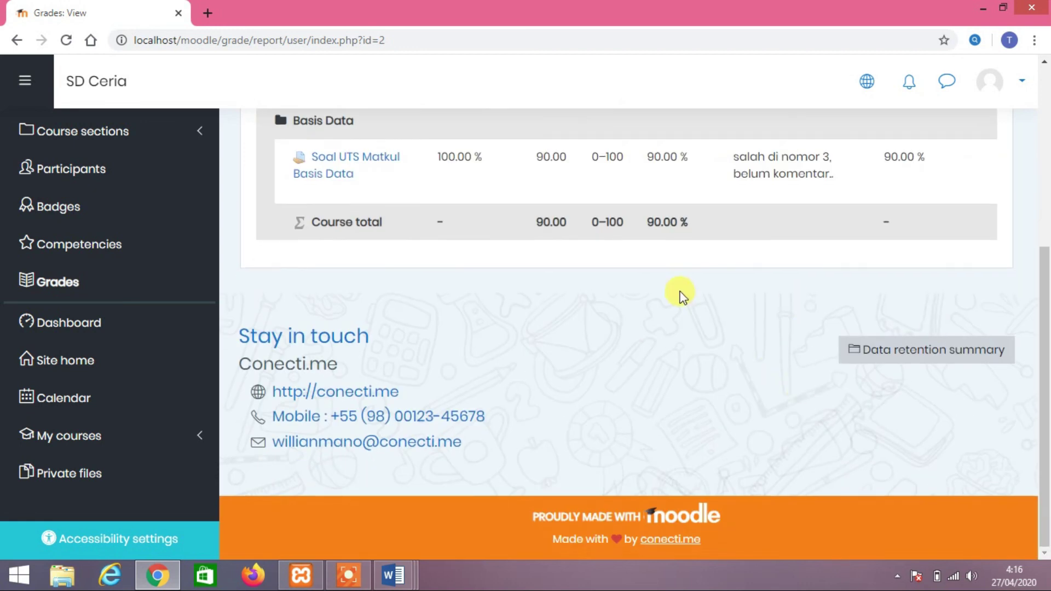
scroll(682, 296, up, 6)
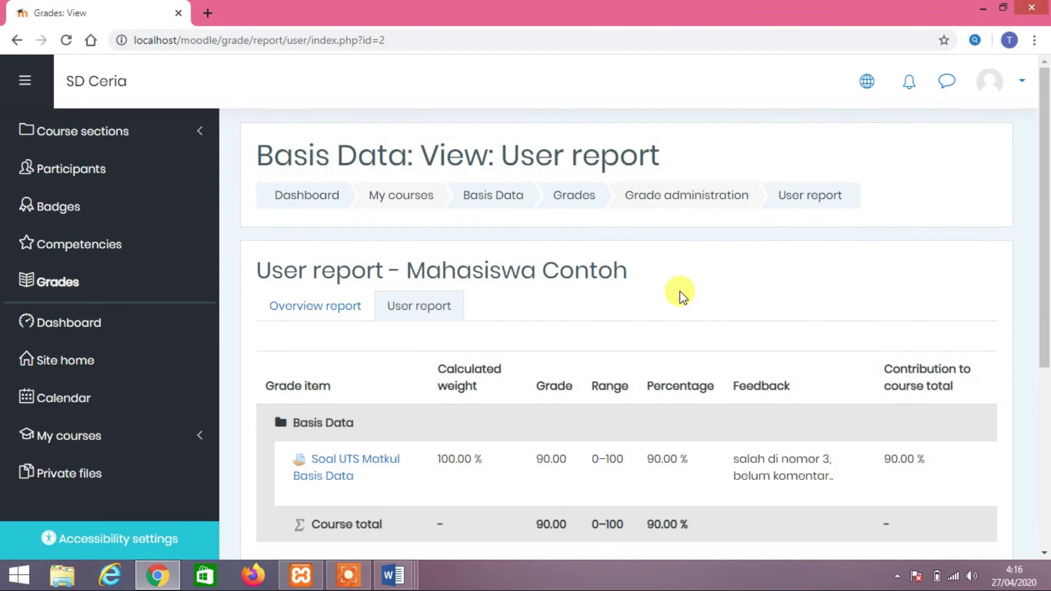
scroll(681, 295, down, 6)
scroll(681, 295, up, 4)
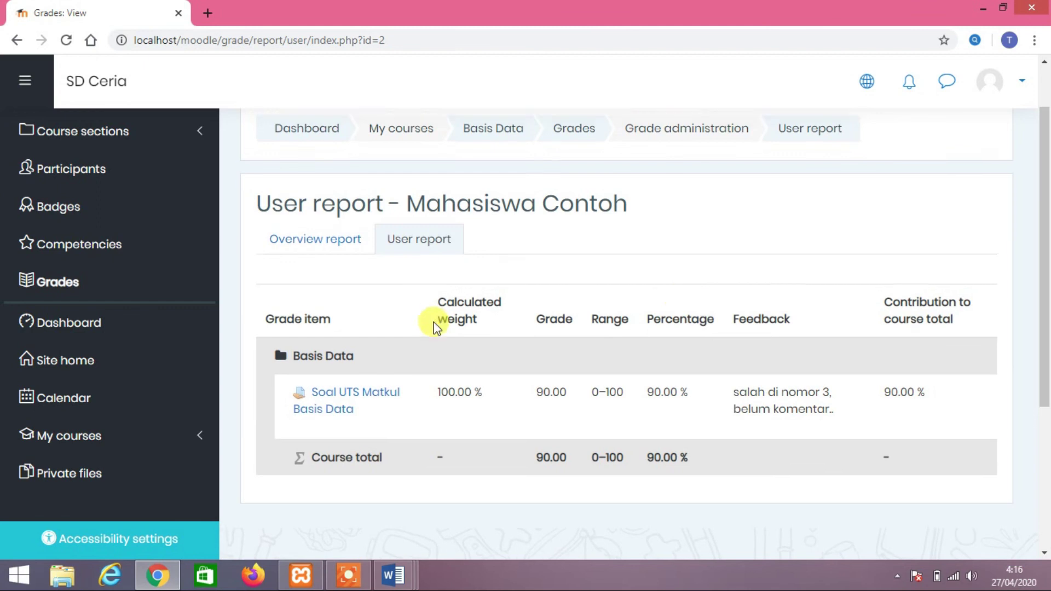
scroll(434, 322, up, 1)
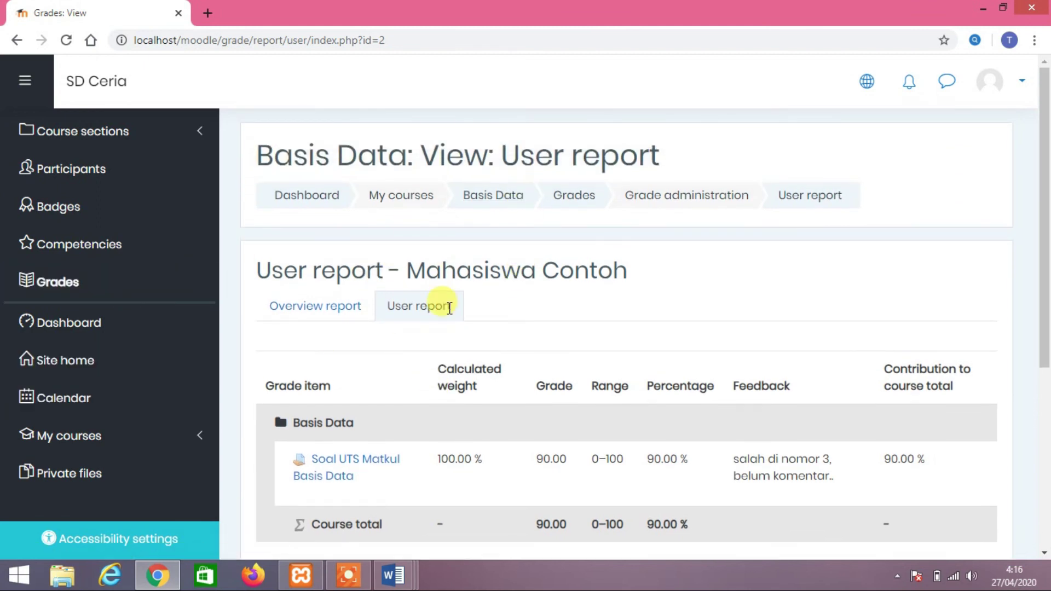
scroll(549, 307, down, 4)
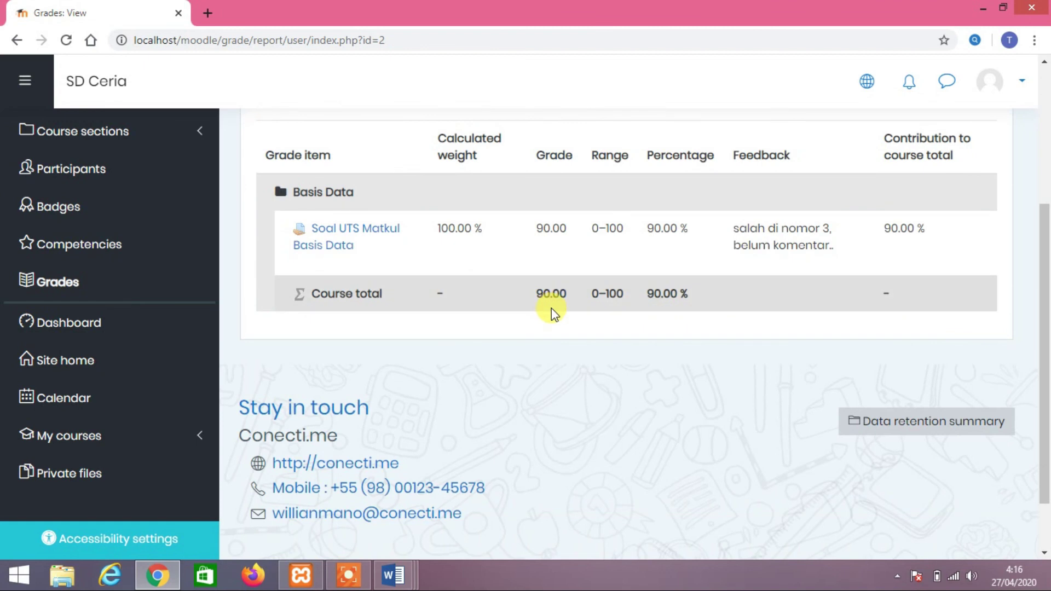
scroll(551, 308, down, 1)
scroll(551, 307, up, 4)
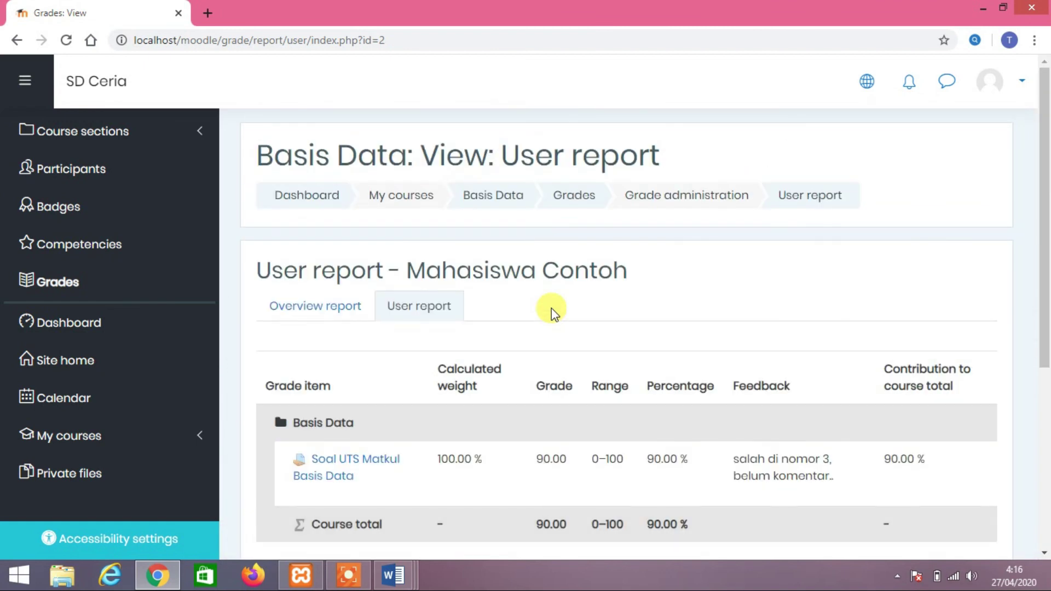
scroll(551, 307, down, 1)
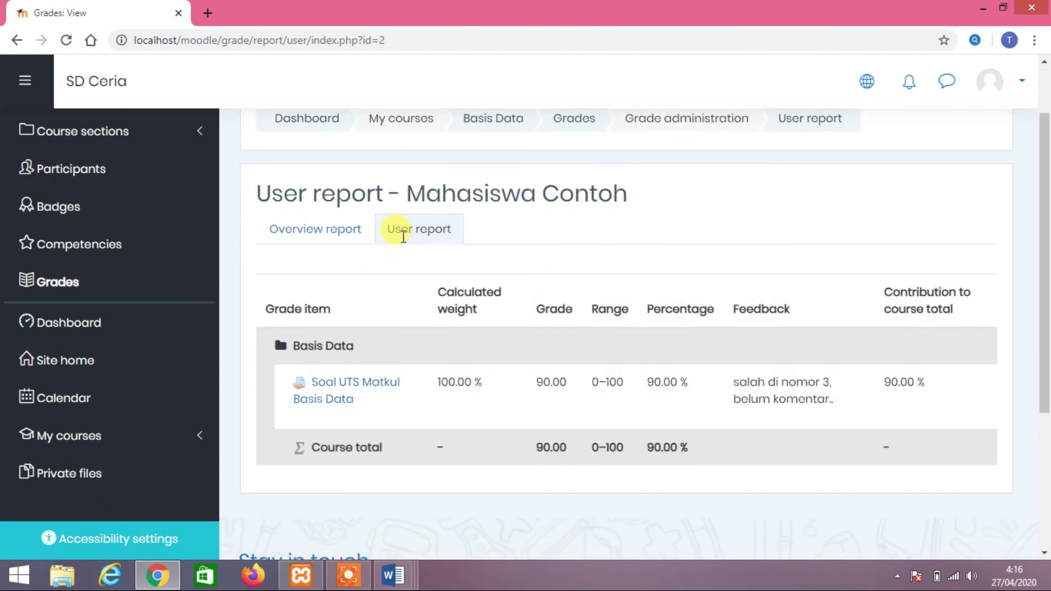
scroll(517, 269, down, 4)
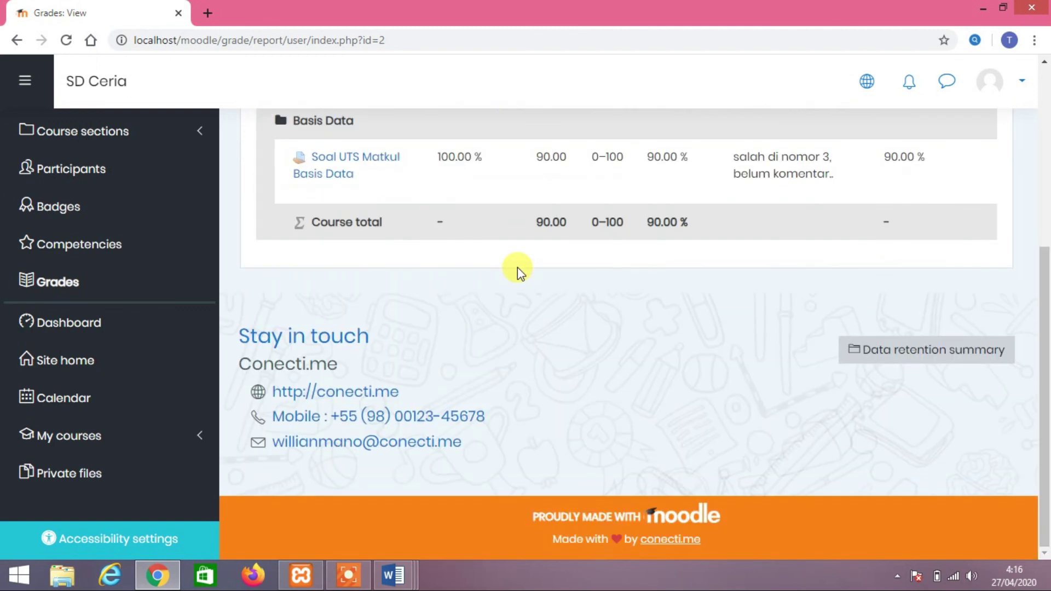
scroll(517, 267, up, 3)
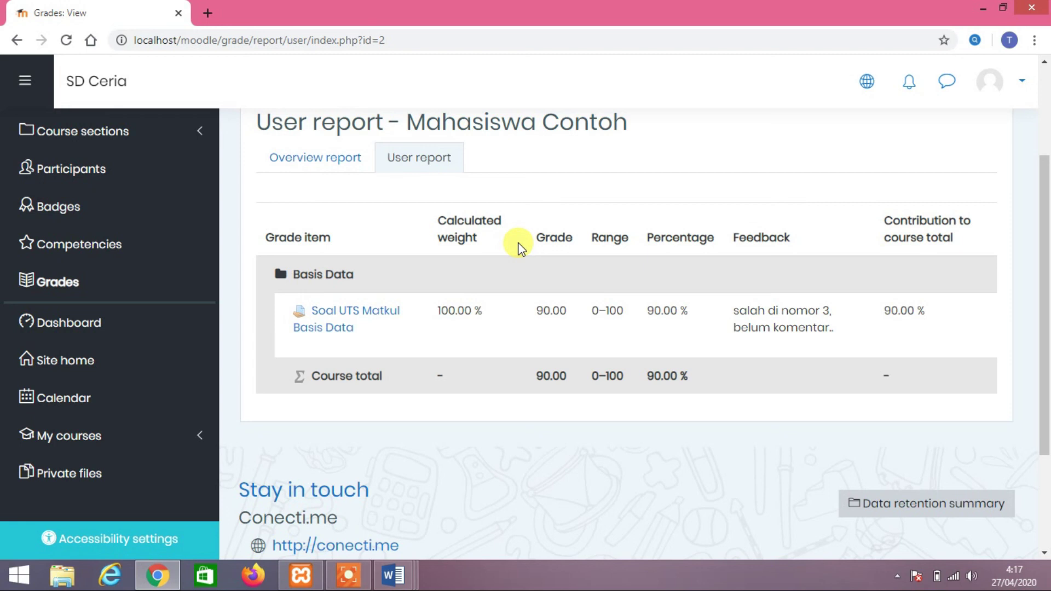
Highlight the Calculated weight and Grade column headings in the grade table
drag(517, 249, 553, 229)
click(462, 243)
drag(462, 243, 434, 224)
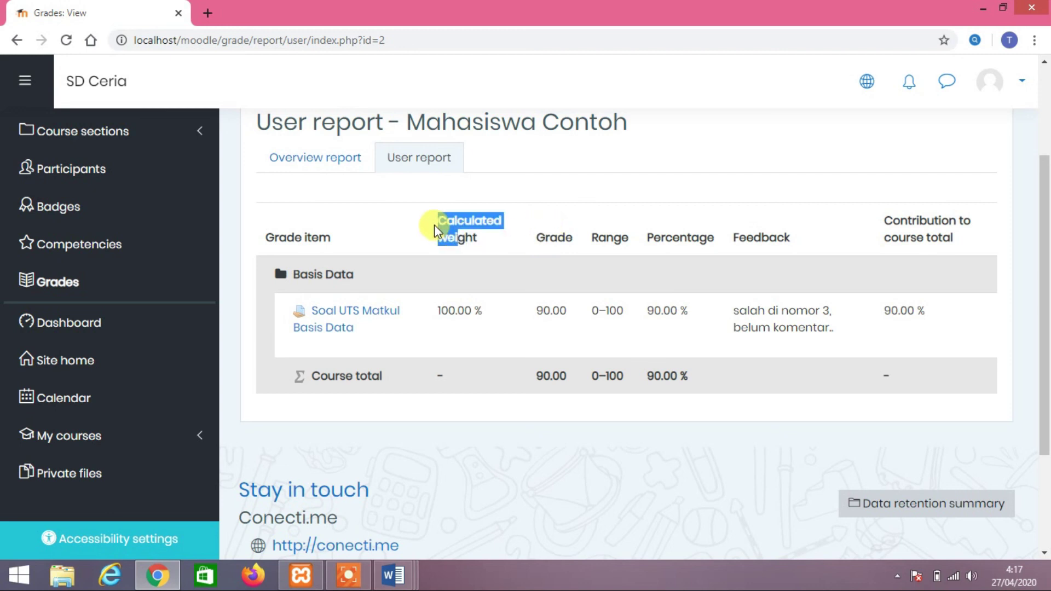
click(440, 229)
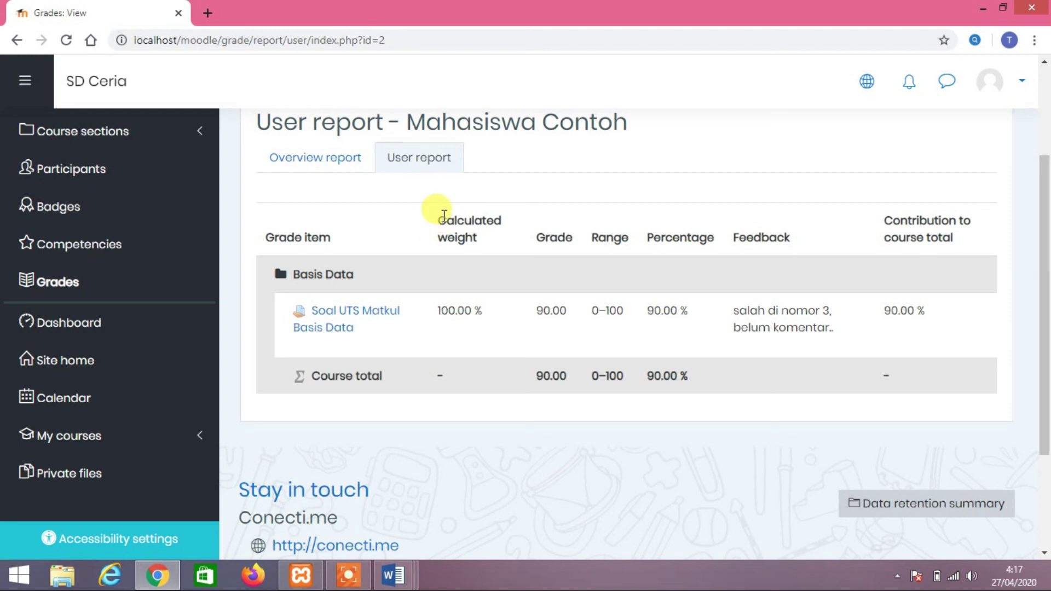
drag(447, 217, 613, 248)
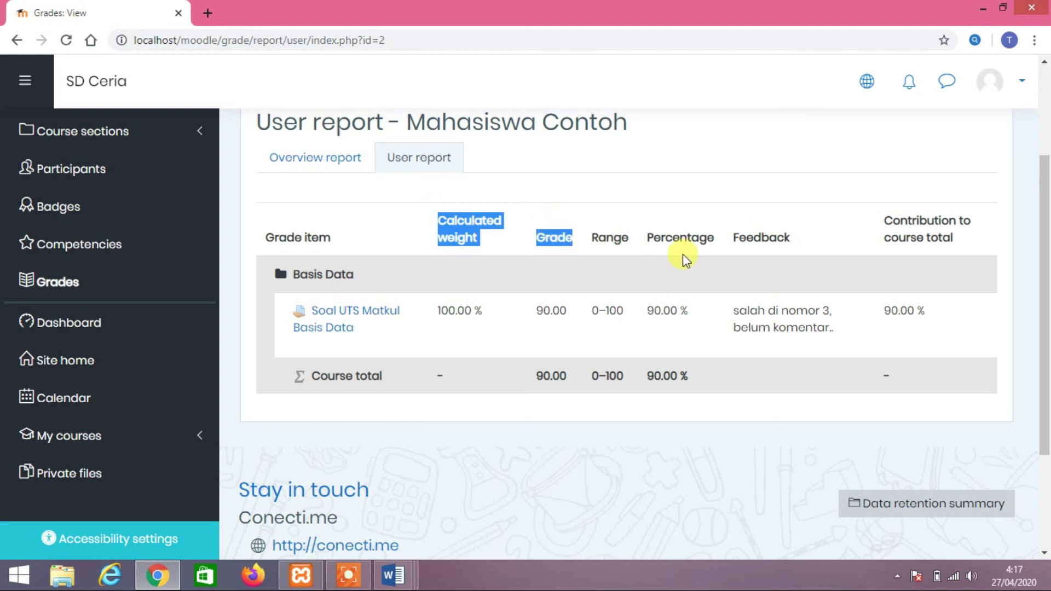